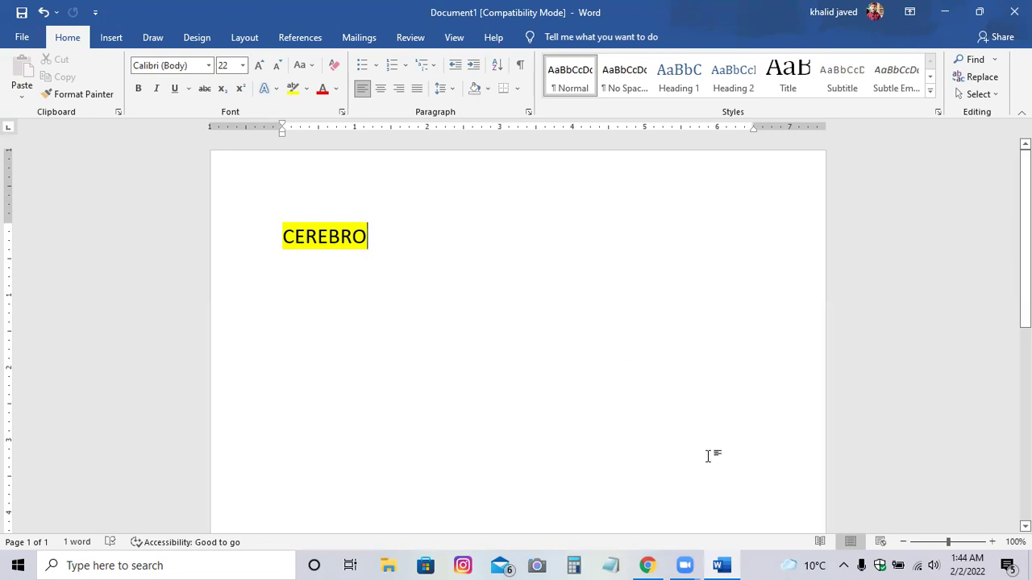
Switch to Chrome and launch Helium10 Account 02 from the BuyAMZTools member portal.
left_click(648, 565)
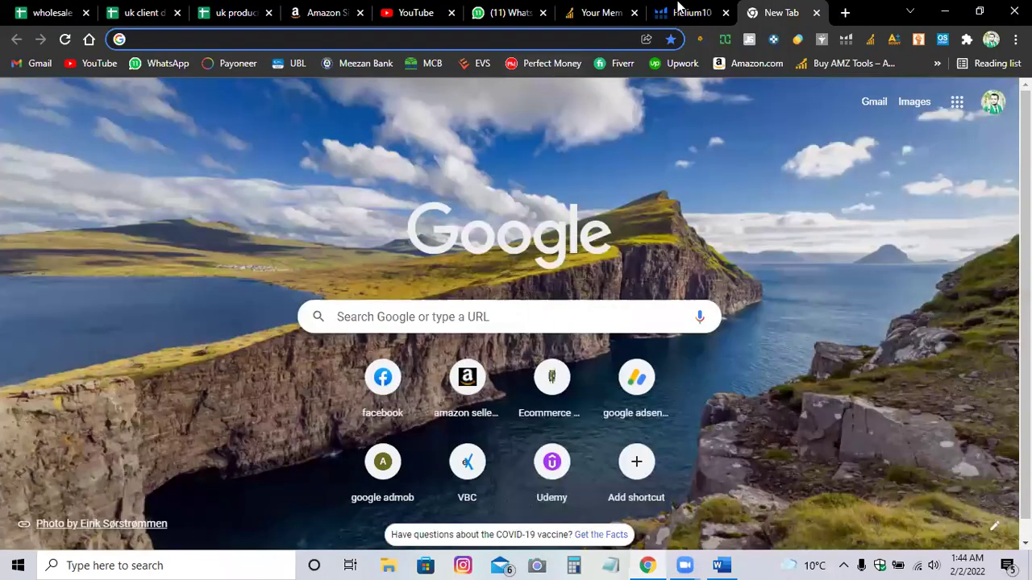
left_click(679, 10)
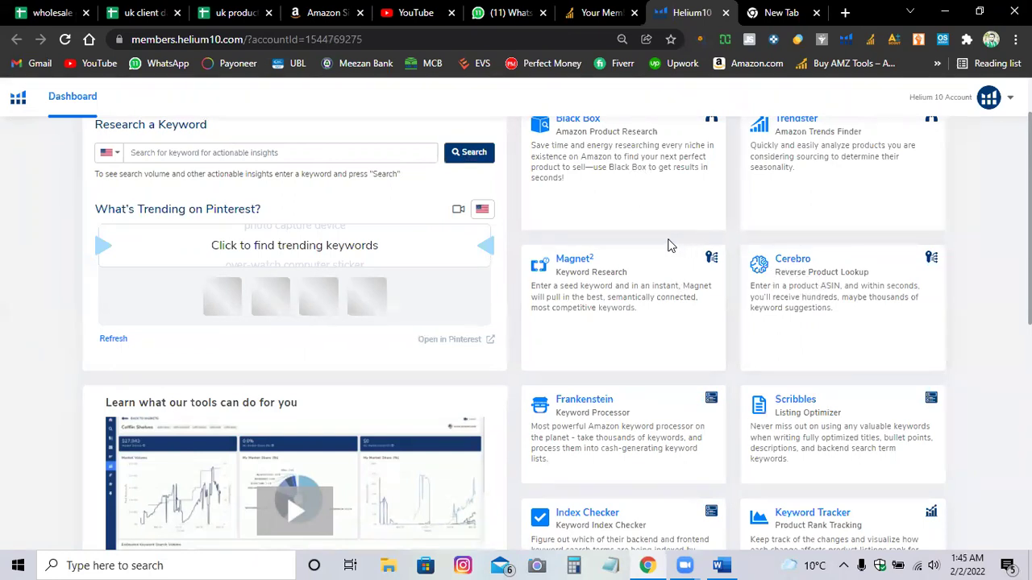
left_click(600, 13)
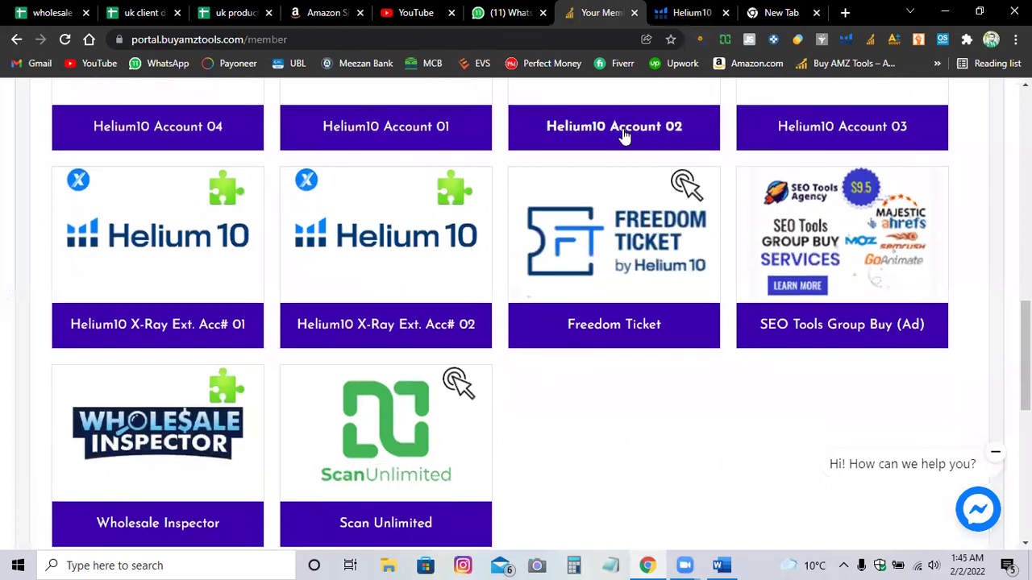
left_click(623, 133)
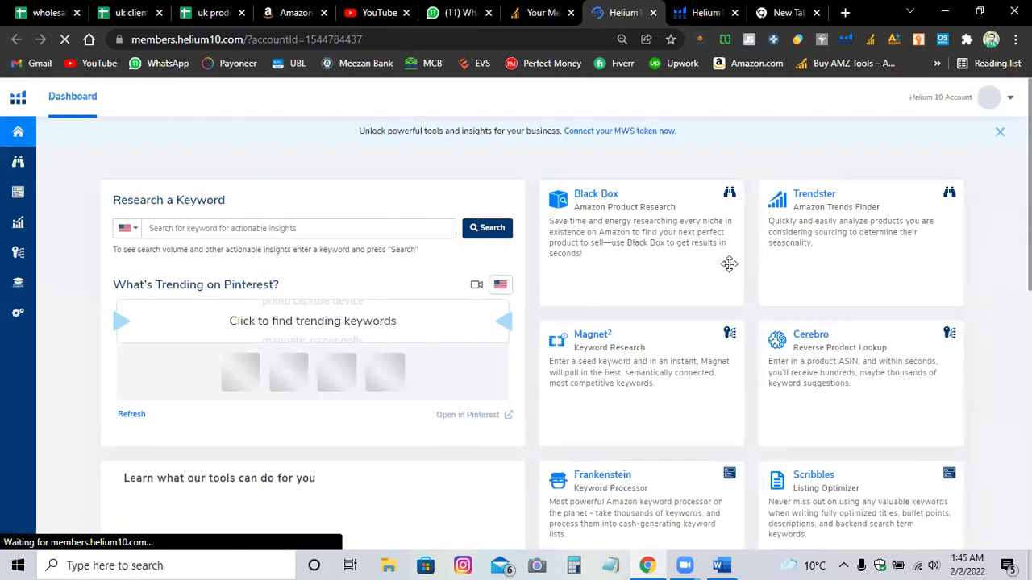
Open the Cerebro reverse product lookup tool at 100% page zoom and activate its product ASIN field.
mouse_move(18, 158)
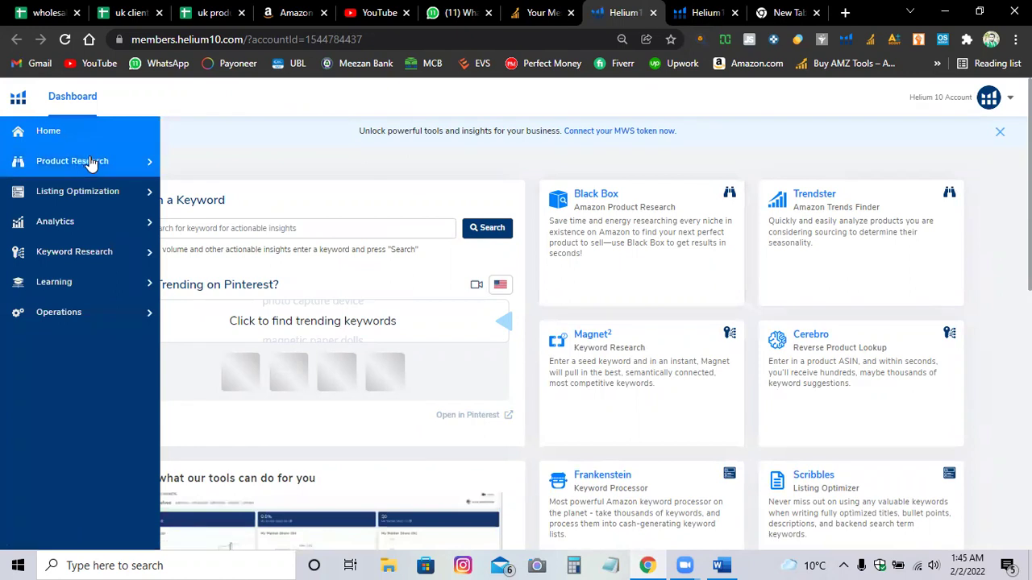
left_click(83, 252)
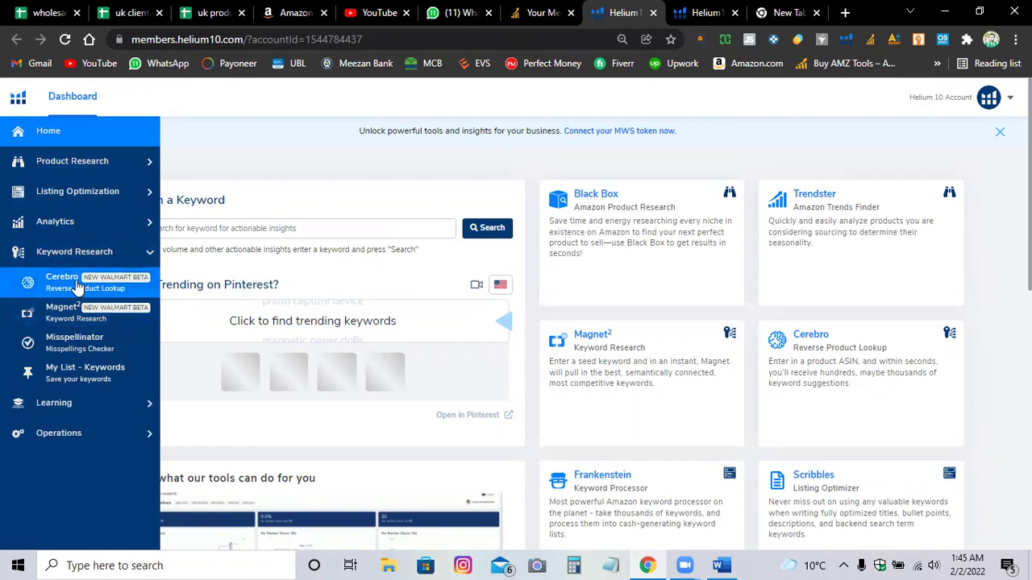
left_click(79, 284)
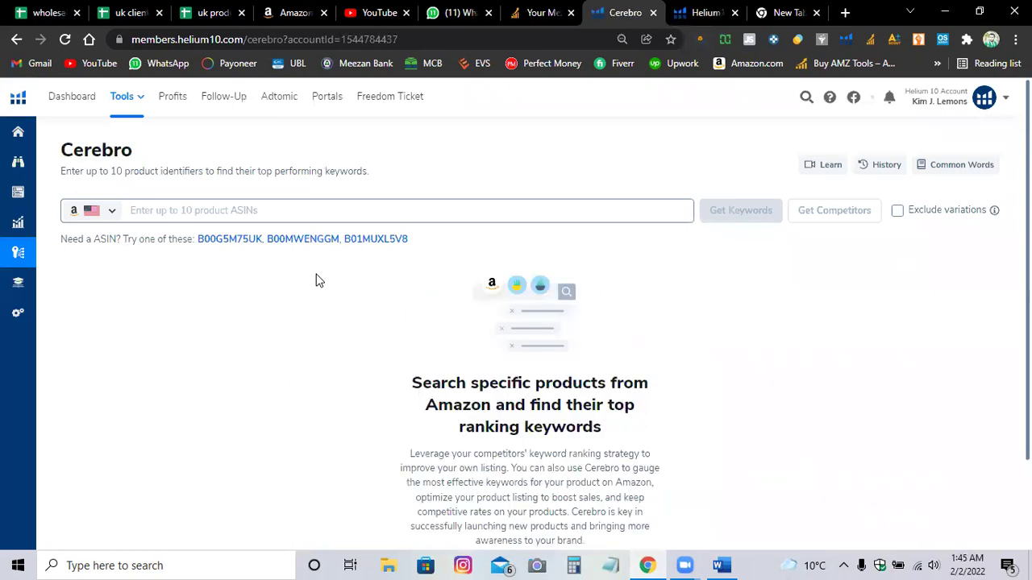
key("ctrl+plus")
key("ctrl+plus")
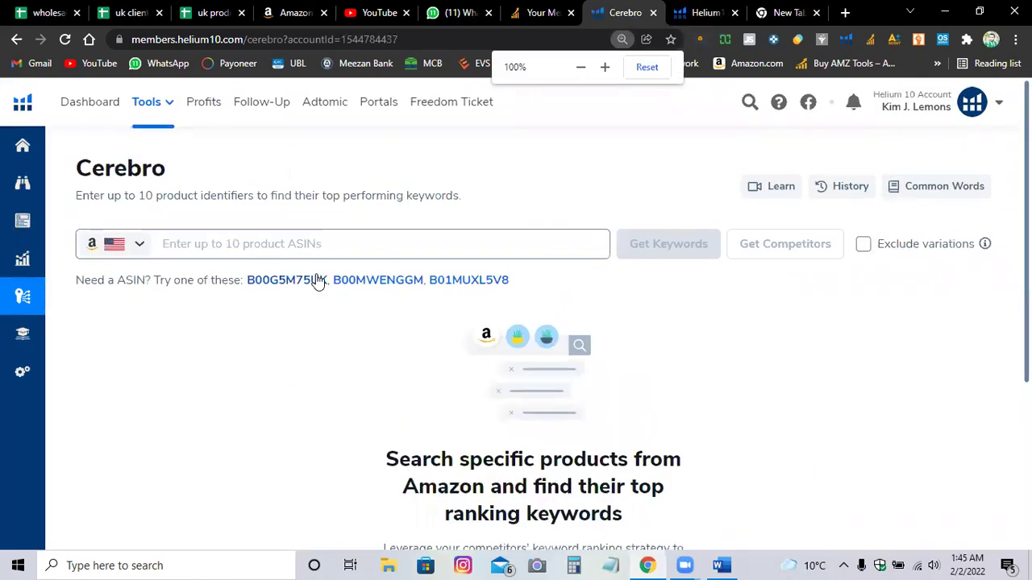
left_click(274, 244)
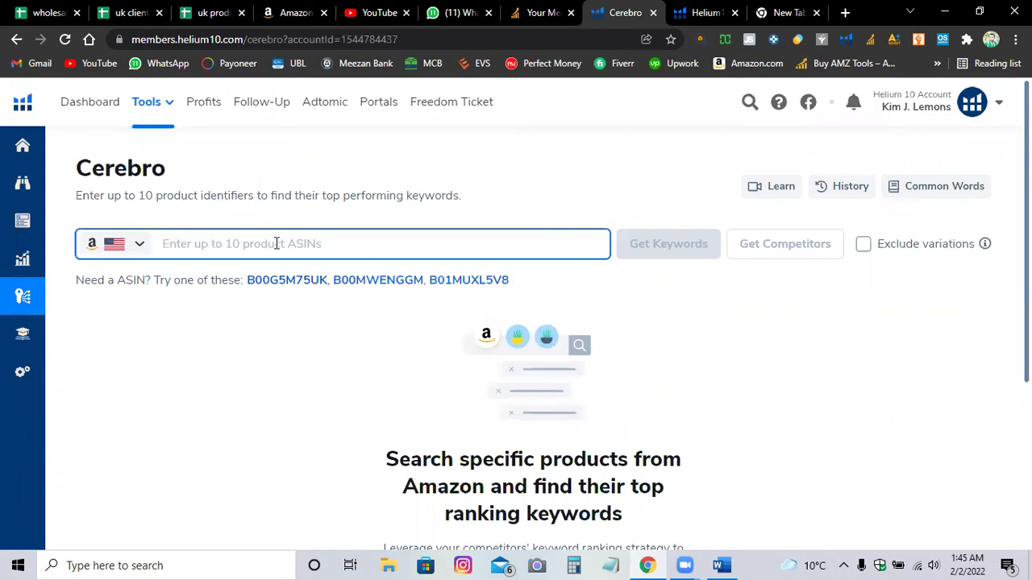
Load Amazon.com in the empty browser tab and open its New Releases page.
left_click(790, 12)
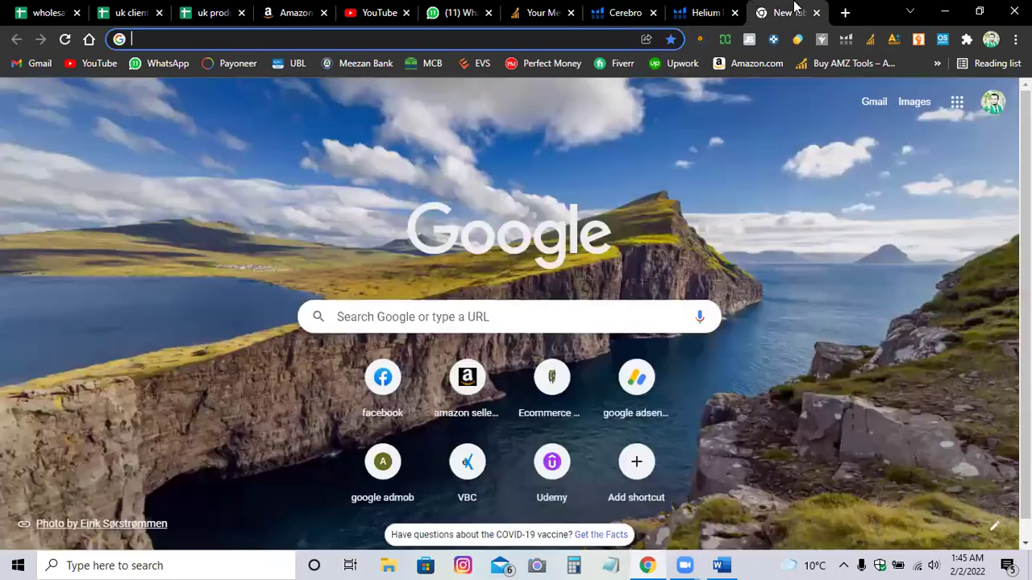
left_click(751, 67)
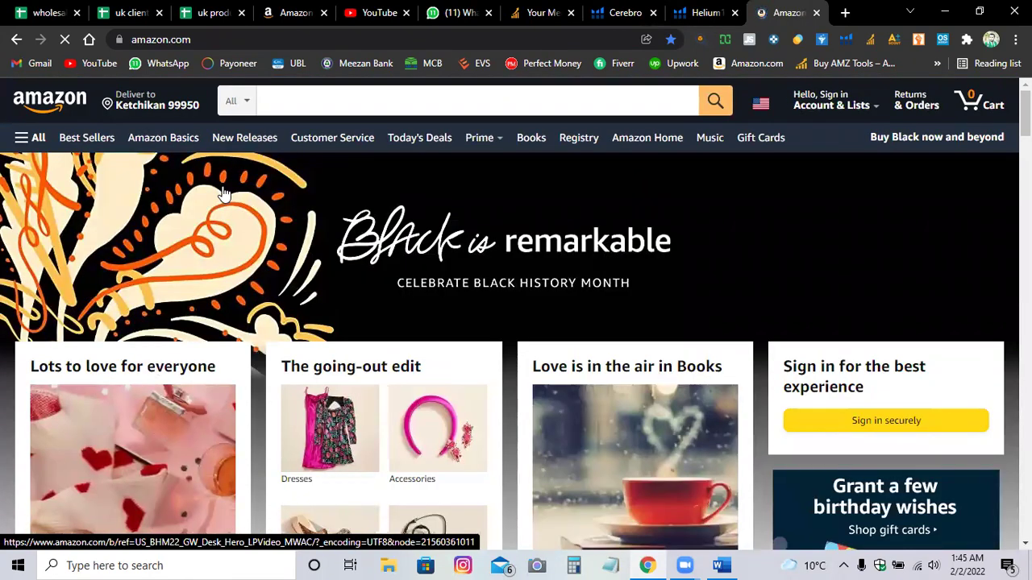
left_click(240, 144)
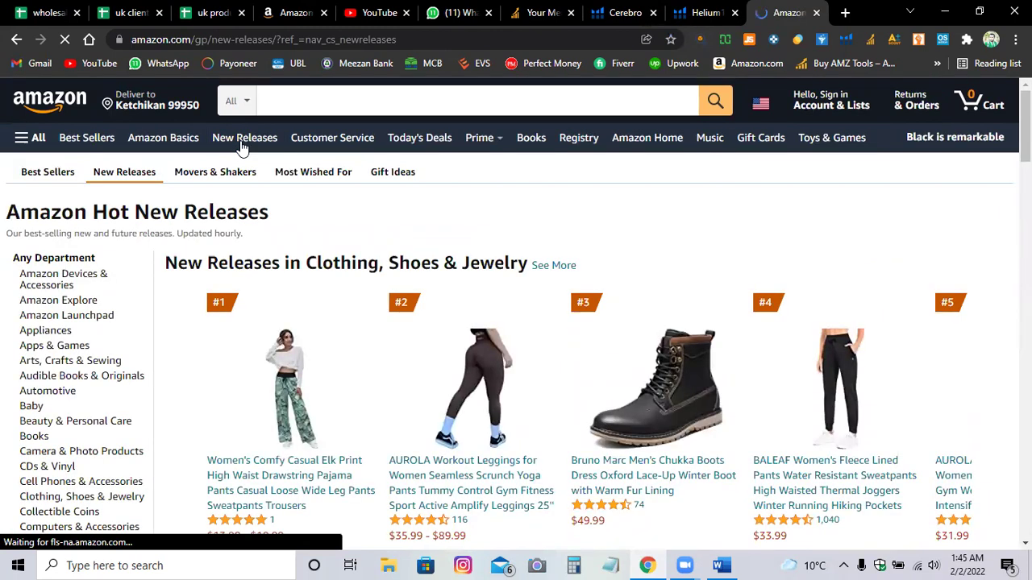
Open the Pet Supplies and Kitchen & Dining new-release departments in separate new tabs.
scroll(85, 354, "down", 4)
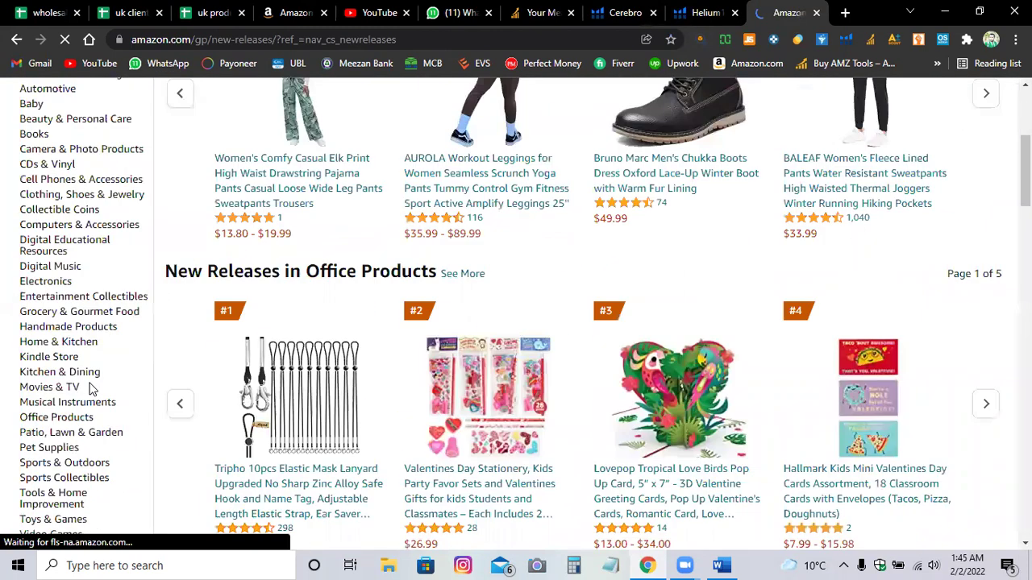
scroll(91, 379, "down", 2)
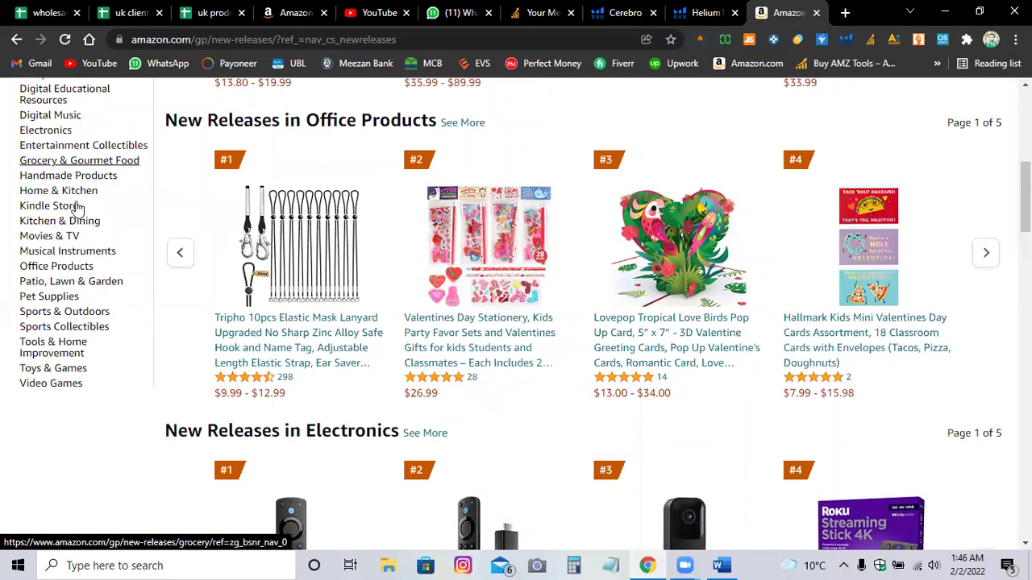
right_click(71, 298)
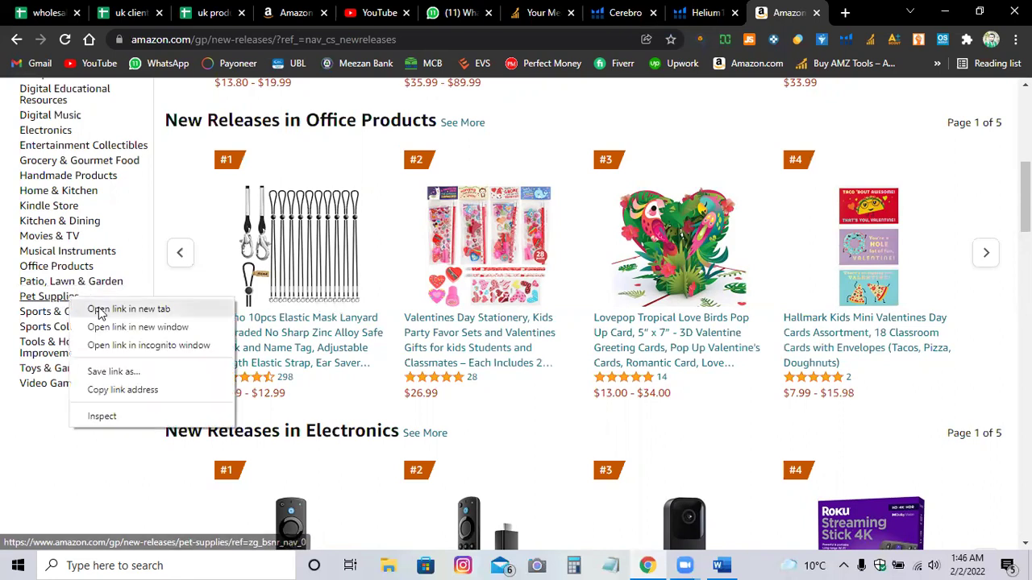
left_click(96, 307)
scroll(100, 321, "up", 1)
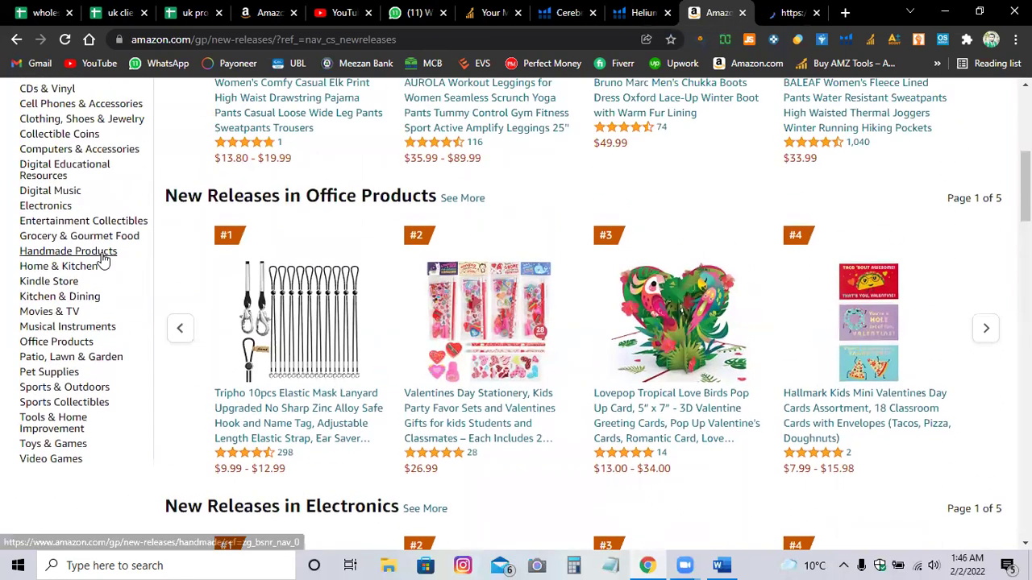
scroll(93, 266, "up", 1)
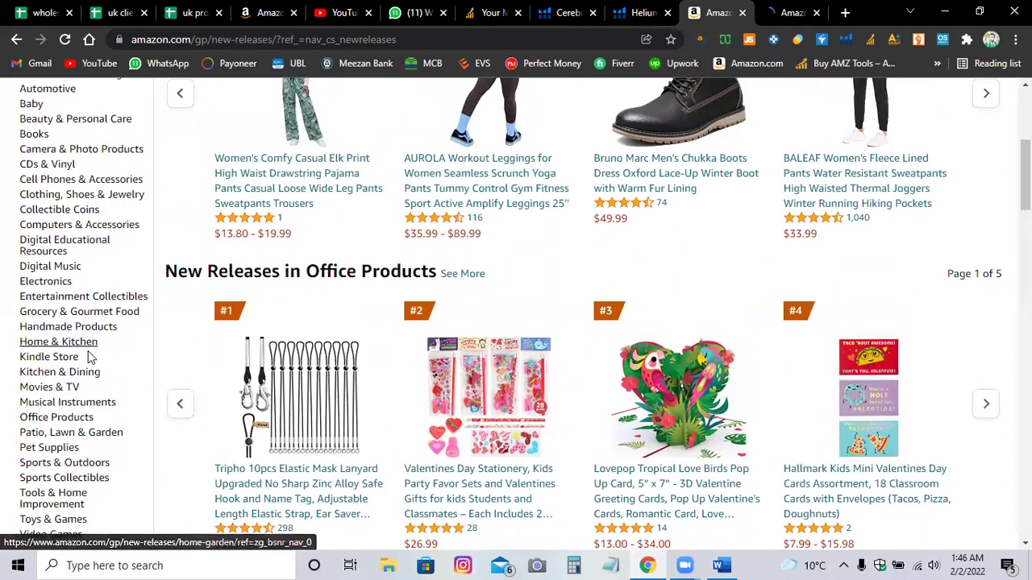
right_click(85, 376)
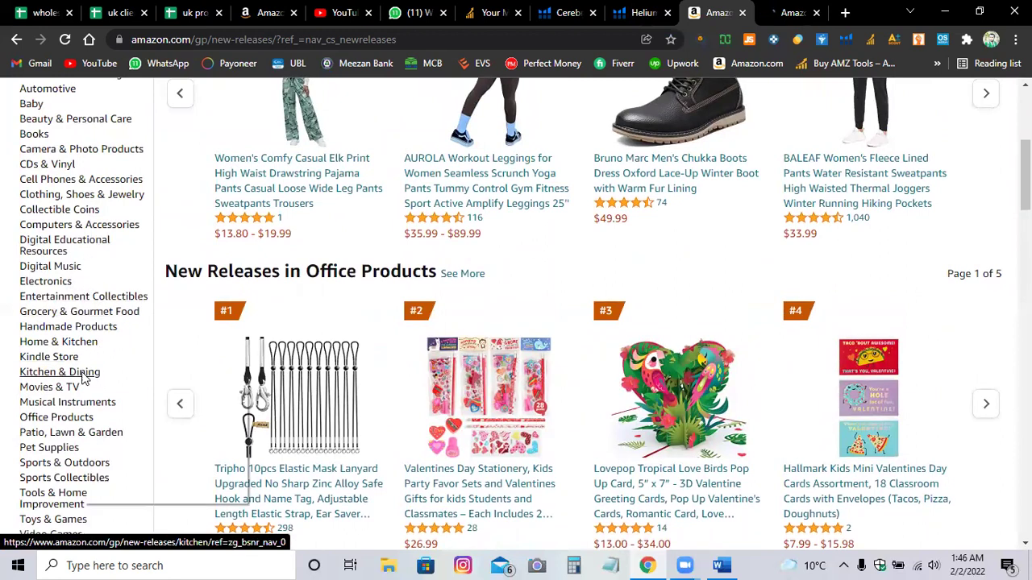
left_click(119, 387)
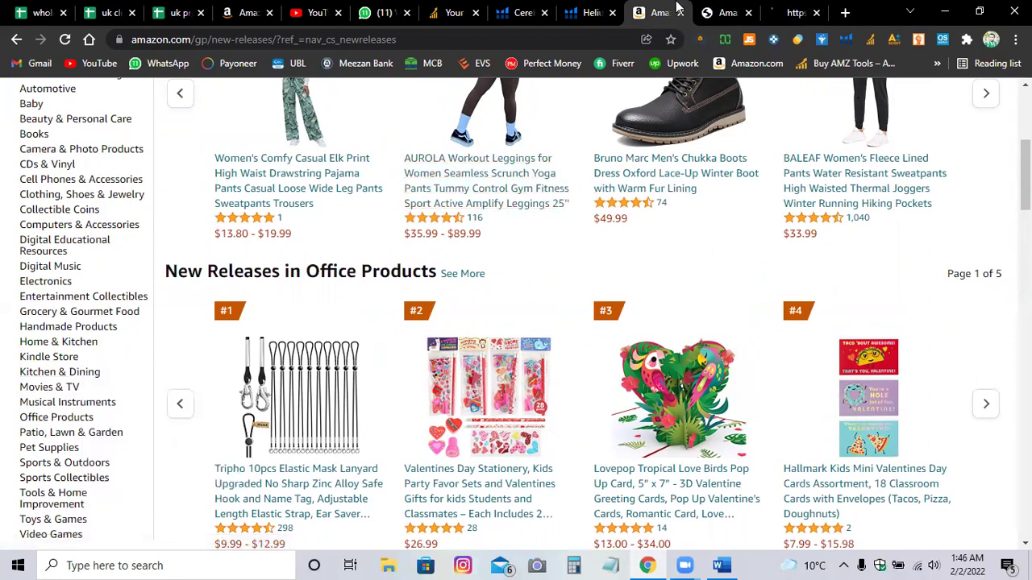
Open the Cats subcategory of the Pet Supplies new releases in a new tab and browse its products.
left_click(722, 12)
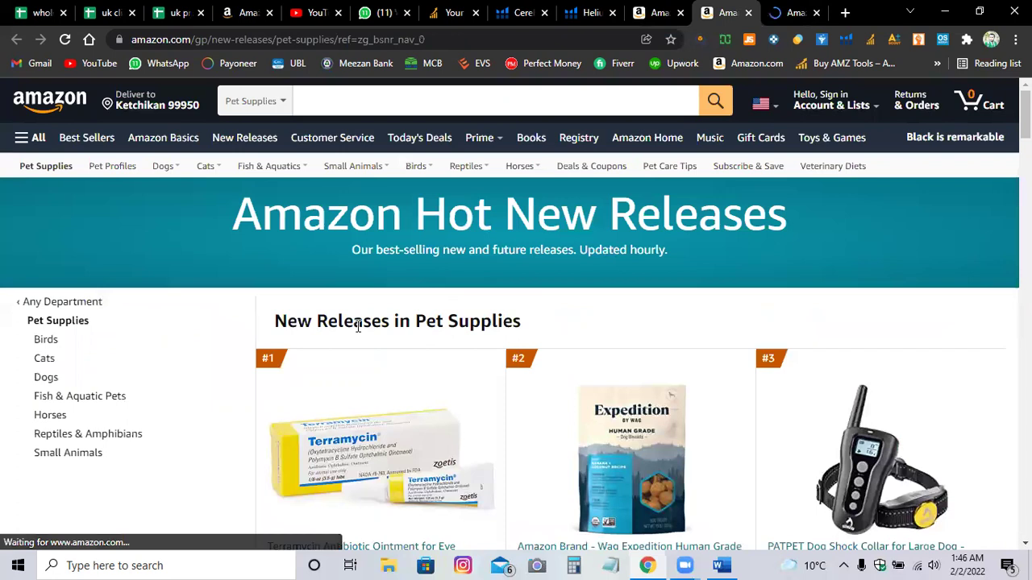
right_click(45, 363)
left_click(103, 375)
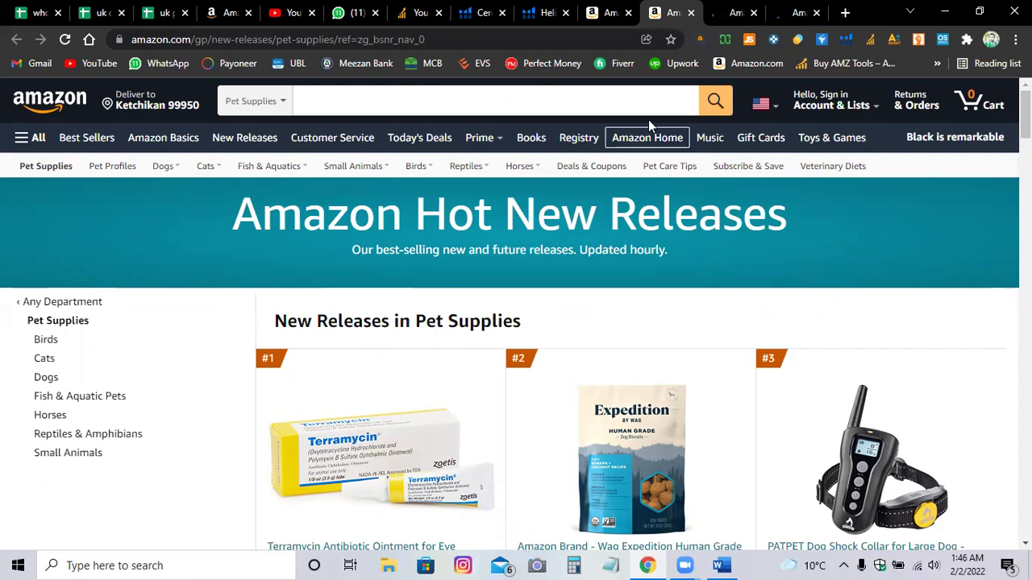
left_click(729, 11)
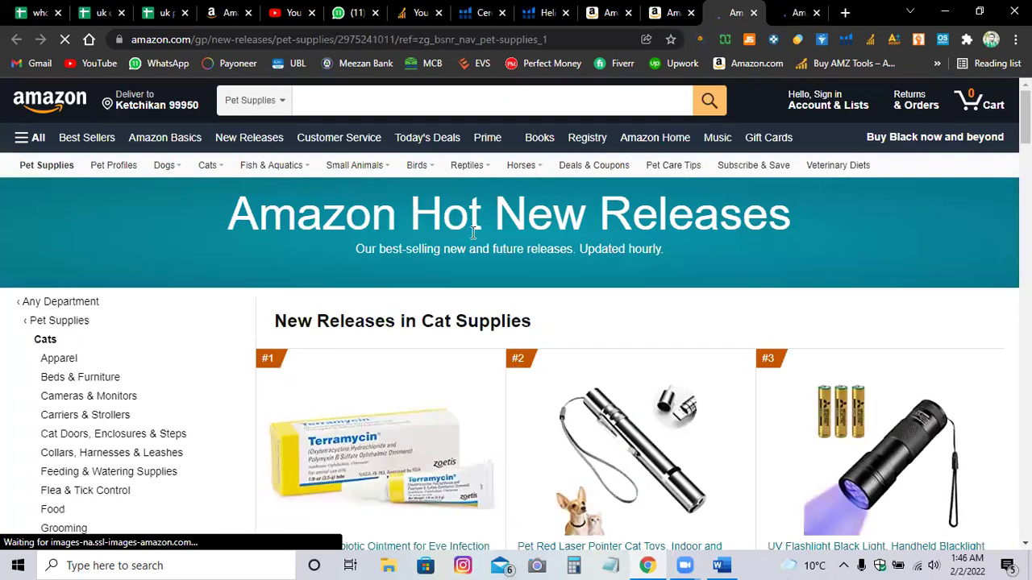
scroll(483, 277, "down", 1)
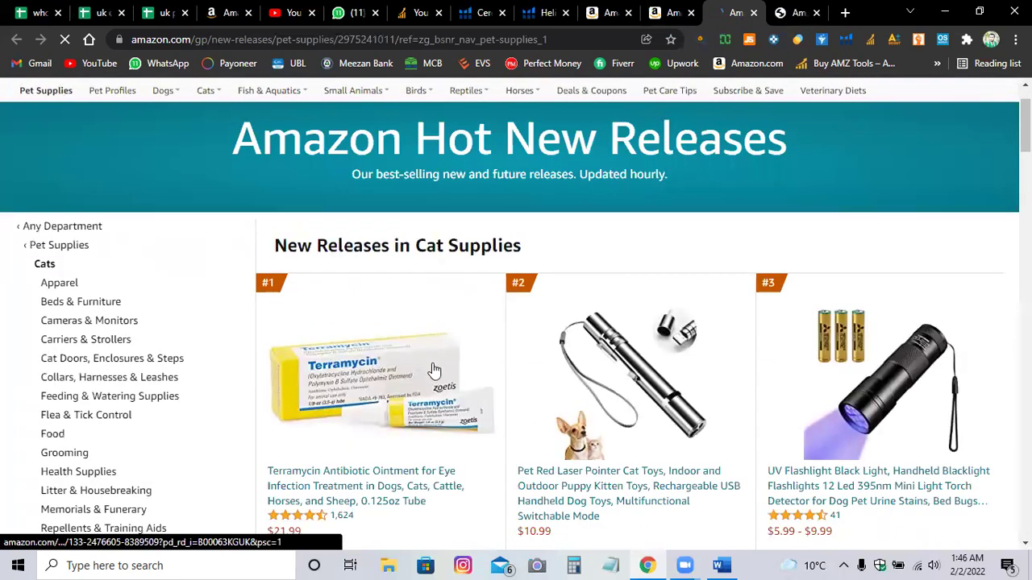
scroll(505, 384, "down", 4)
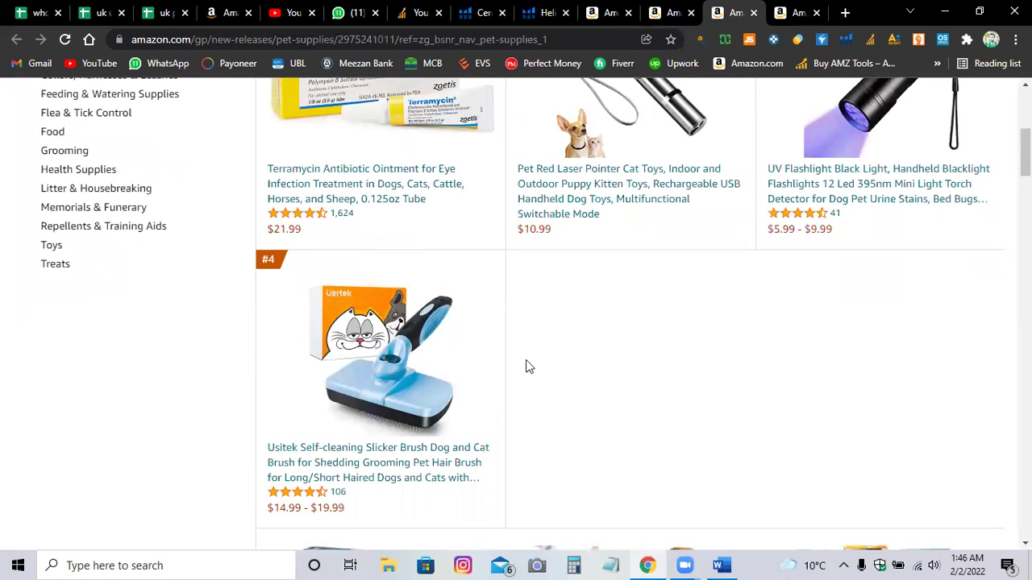
scroll(525, 365, "up", 1)
Check the DS Amazon Quick View Extended extension and the list of installed browser extensions.
left_click(790, 10)
left_click(733, 12)
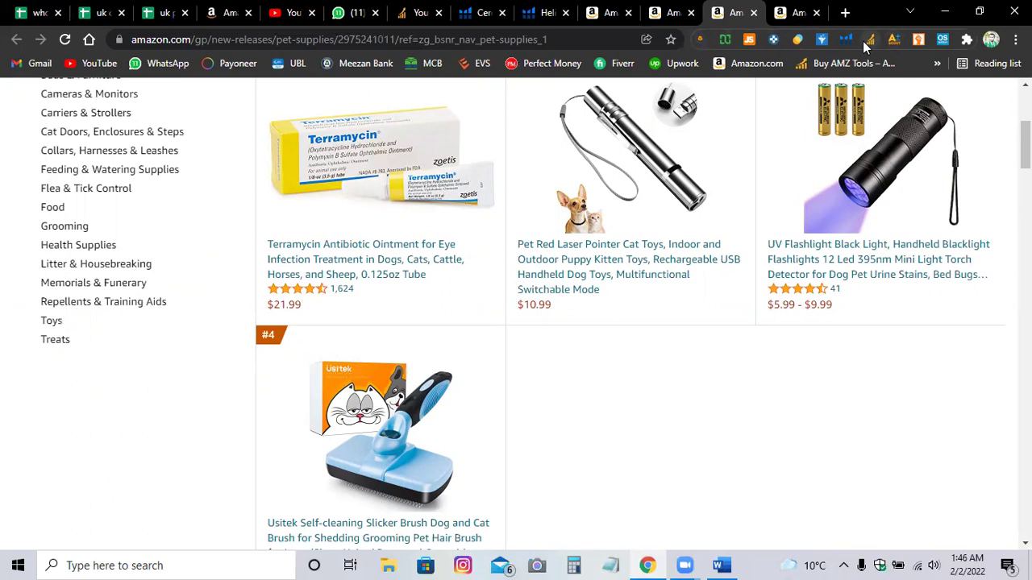
left_click(920, 42)
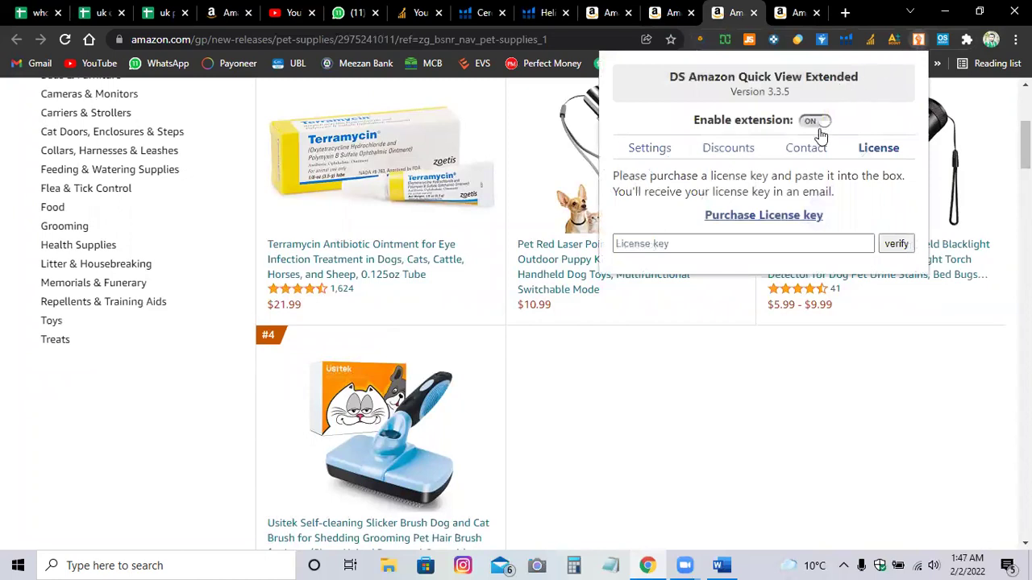
left_click(813, 347)
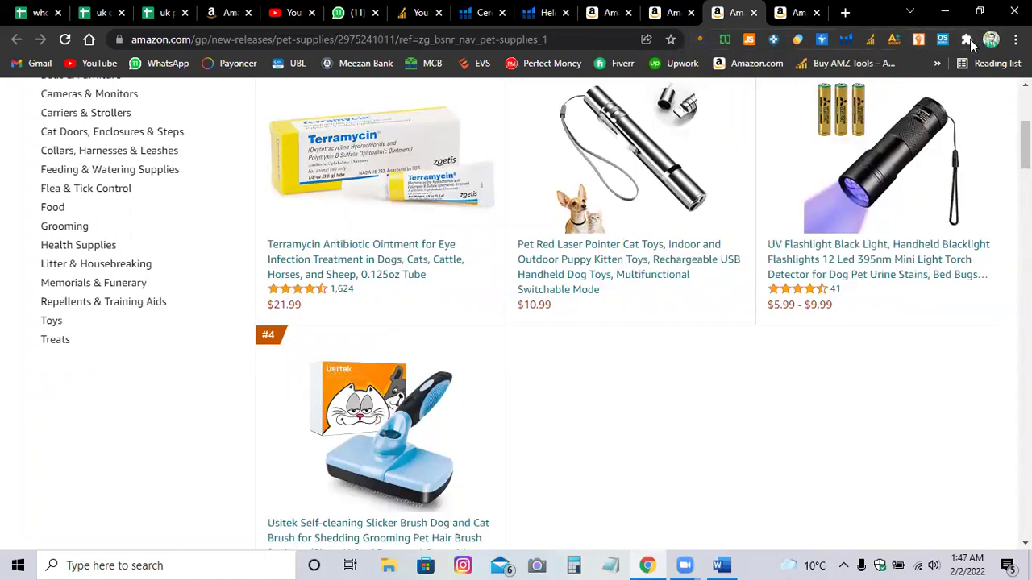
left_click(967, 39)
left_click(642, 377)
scroll(654, 375, "up", 2)
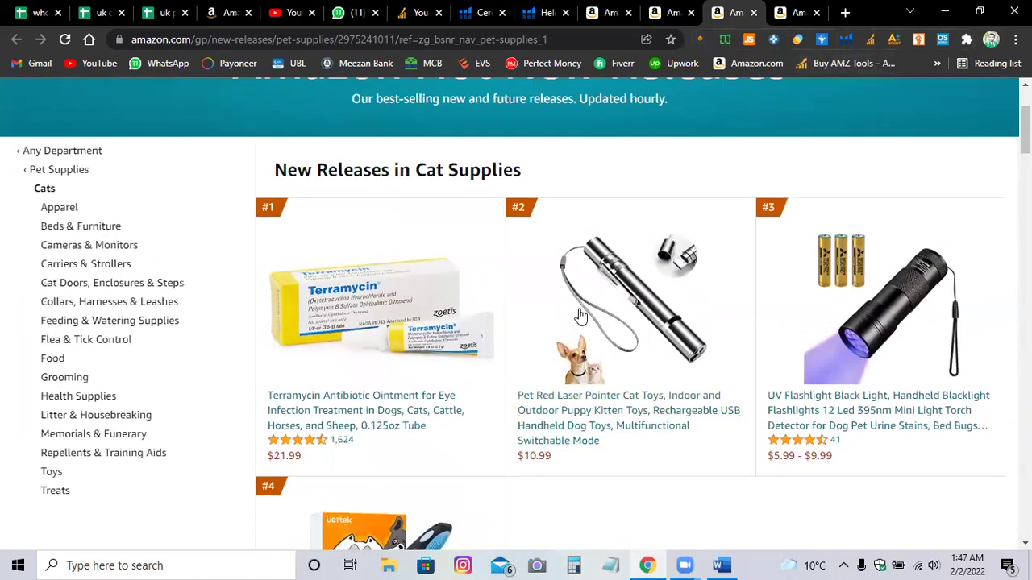
Open the #1 Air Fryer Disposable Paper Liner from the Kitchen & Dining new releases in a new tab.
left_click(661, 11)
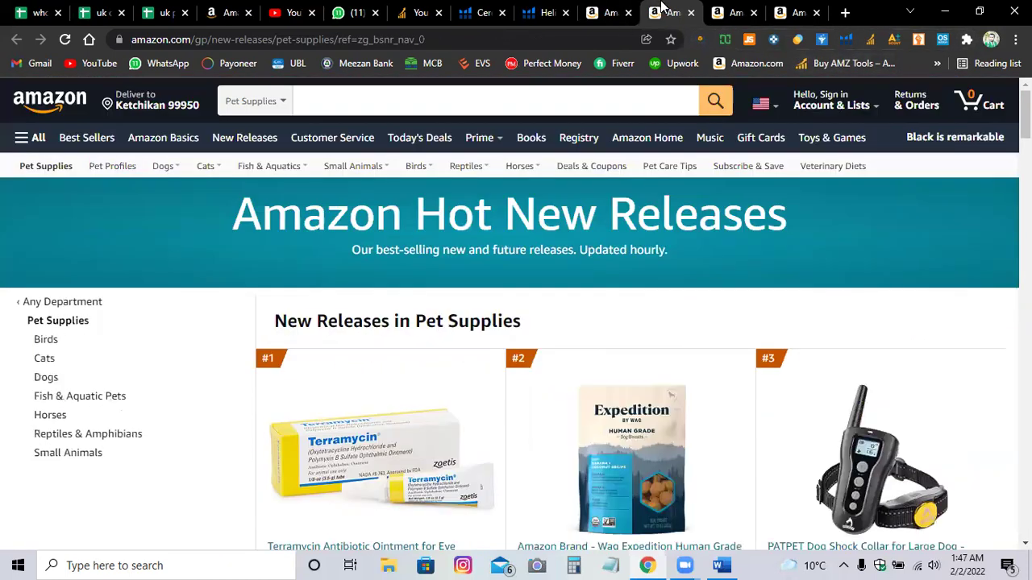
left_click(610, 12)
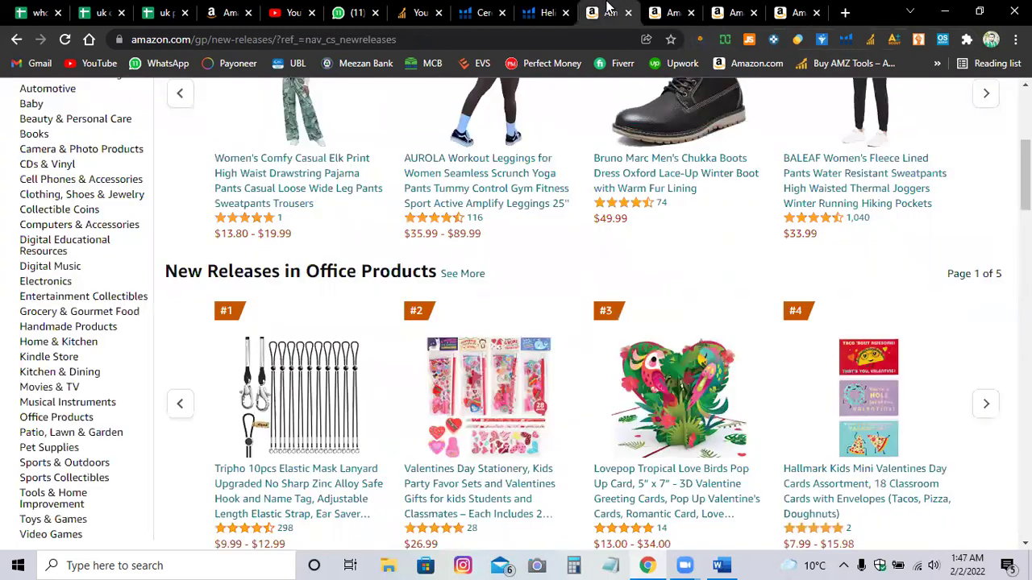
left_click(677, 10)
left_click(784, 9)
scroll(494, 379, "down", 2)
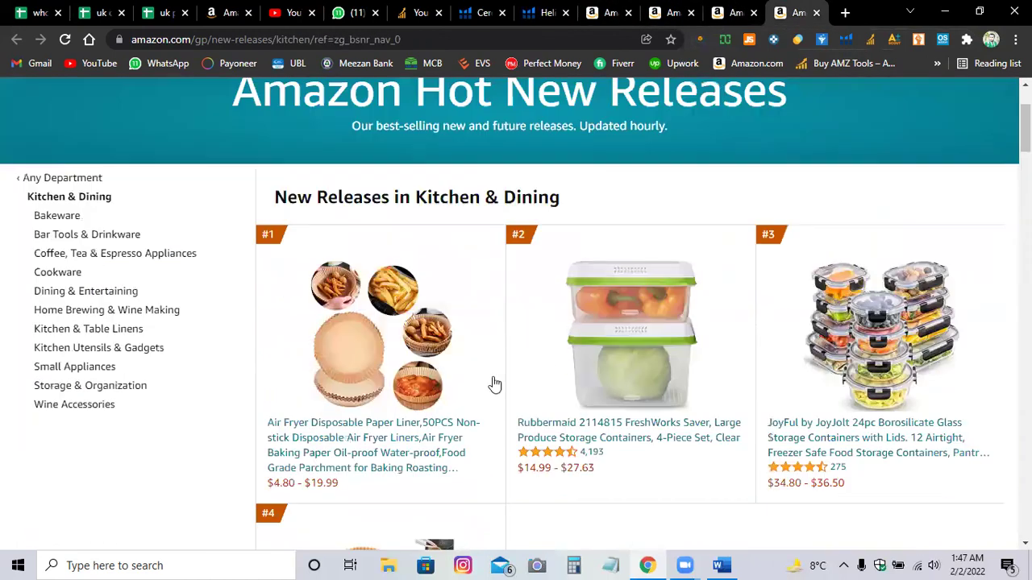
scroll(494, 384, "down", 1)
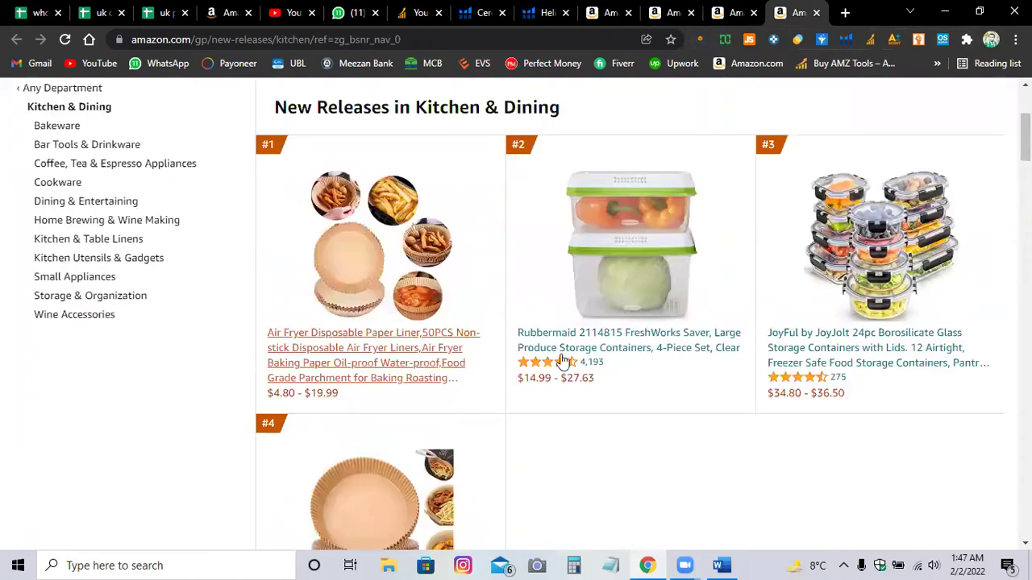
right_click(423, 348)
left_click(462, 355)
Open the #9 Etekcity Food Kitchen Bowl Scale from the Kitchen & Dining new releases in a new tab.
scroll(460, 369, "down", 3)
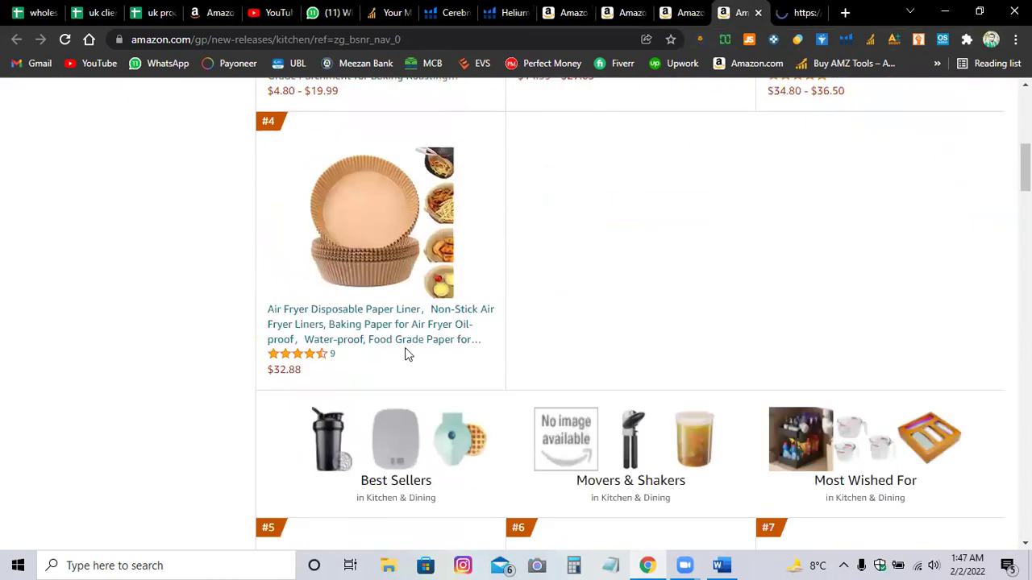
scroll(420, 346, "down", 1)
scroll(484, 360, "down", 7)
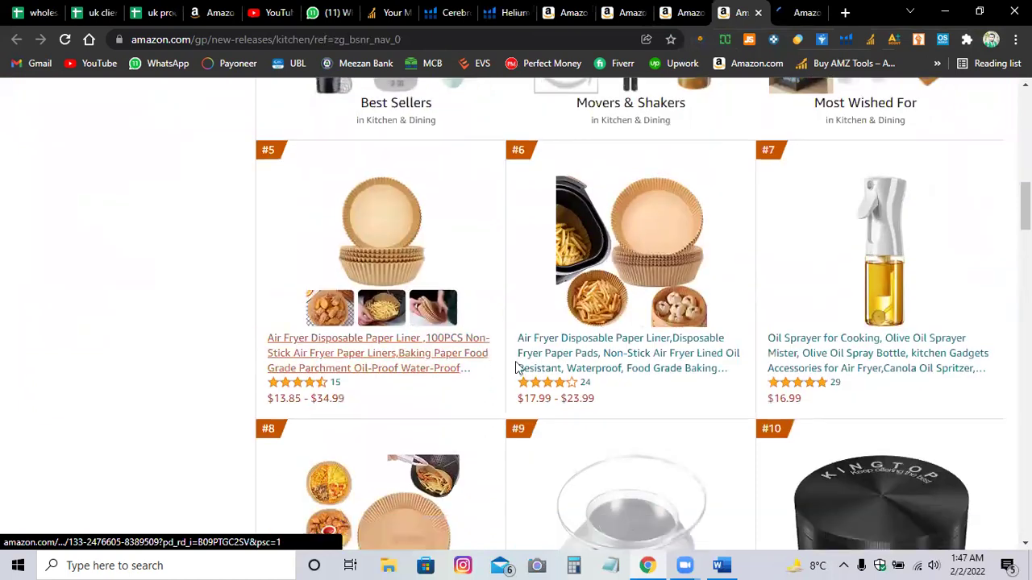
right_click(594, 330)
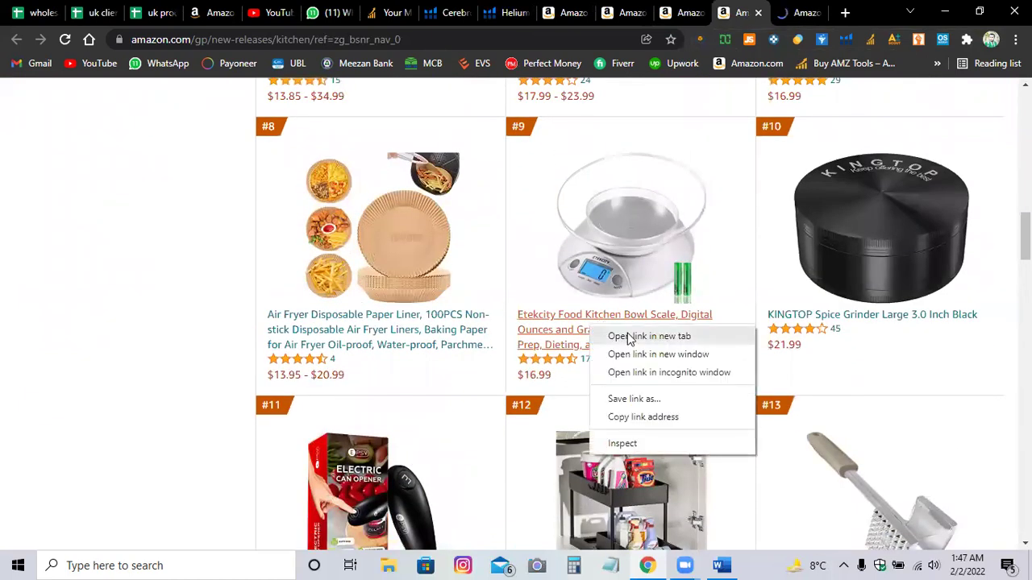
left_click(619, 338)
Open the #17 100PCS Non-stick Disposable Air Fryer Liners from the new releases in a new tab.
scroll(484, 369, "down", 5)
scroll(452, 355, "down", 6)
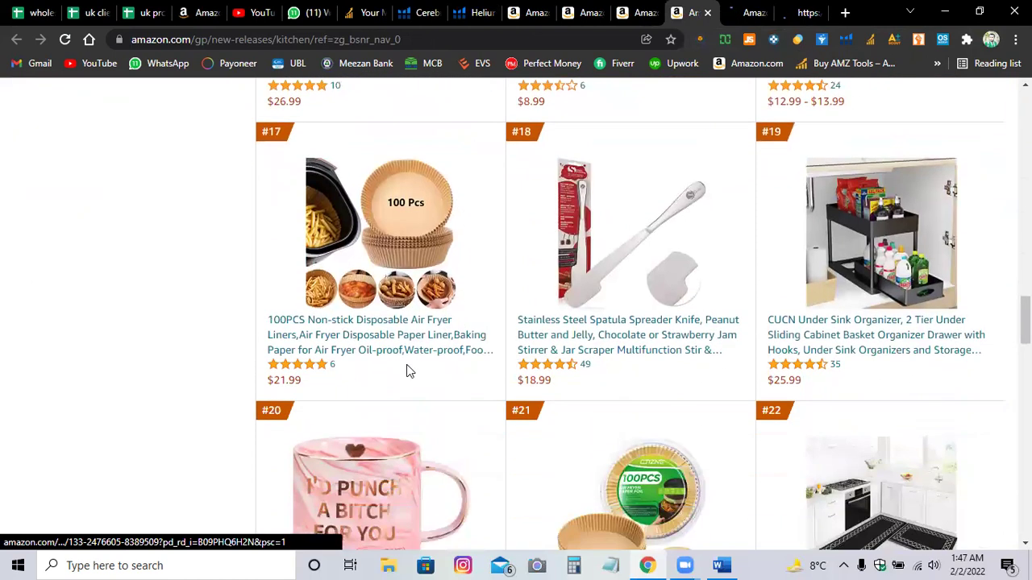
right_click(383, 344)
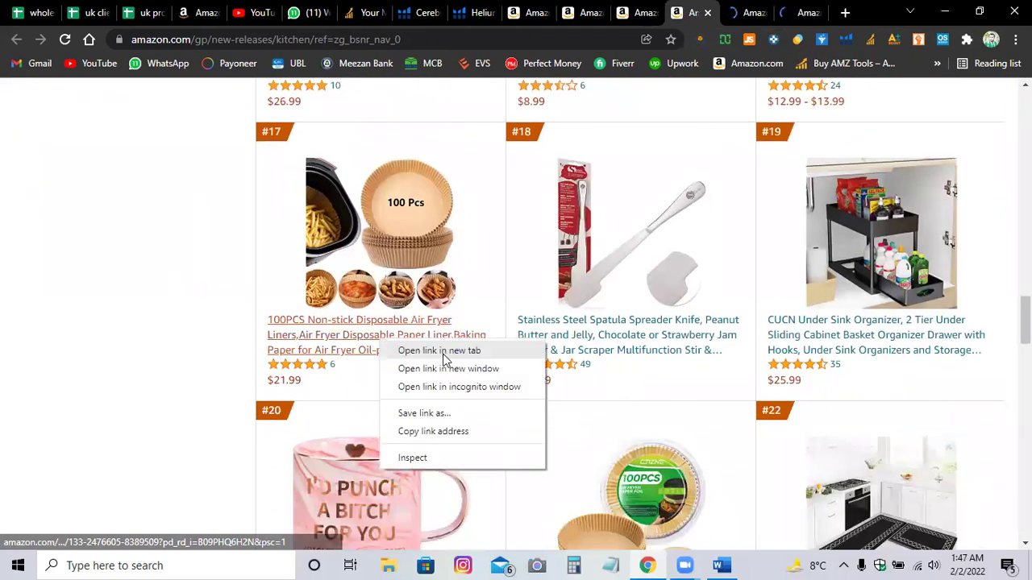
left_click(390, 351)
Go to the #1 Air Fryer Disposable Paper Liner page and copy the ASIN B09QGQ5T67 from its web address.
left_click(698, 12)
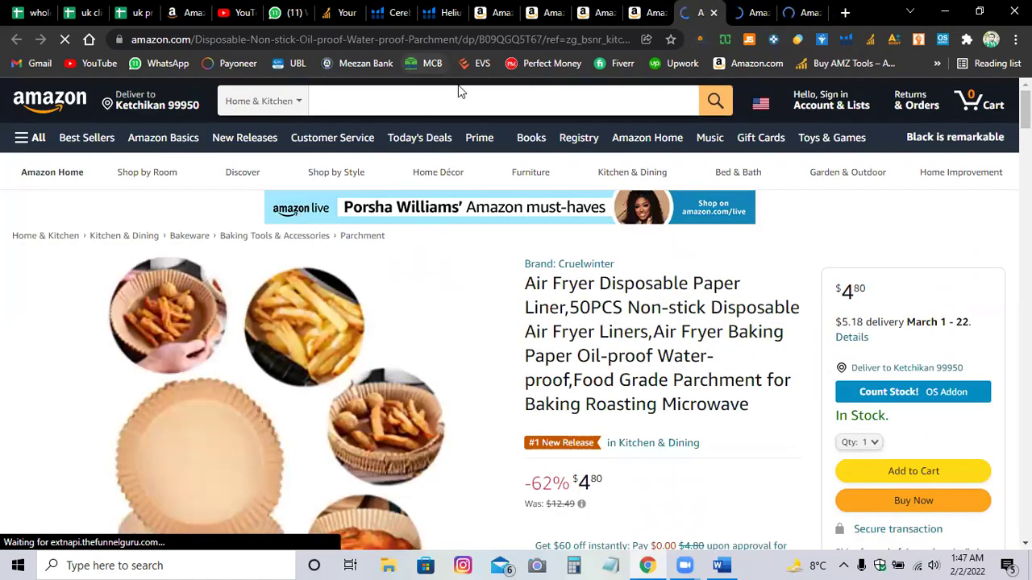
left_click(490, 39)
double_click(543, 40)
key("ctrl+c")
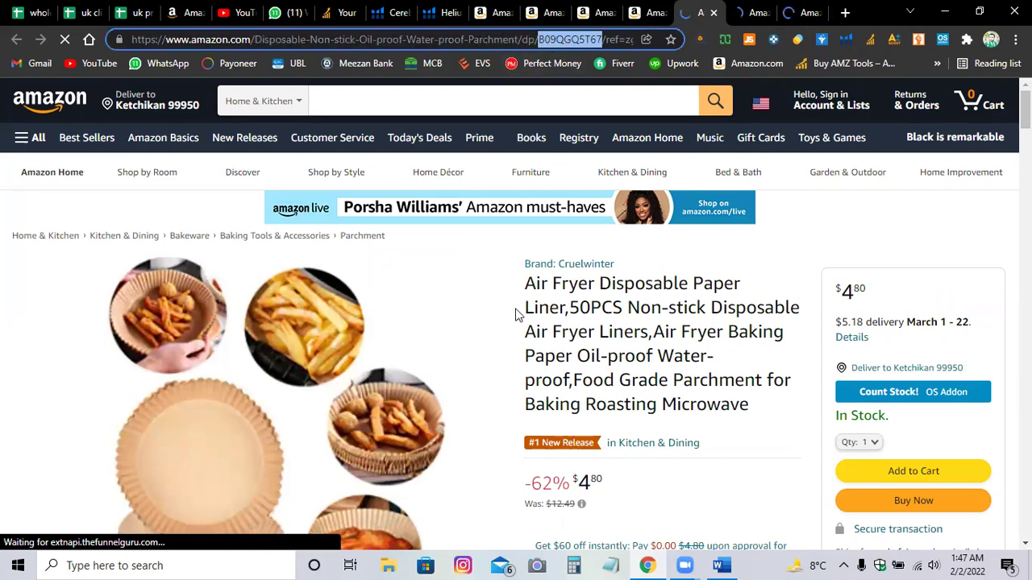
Copy the ASIN B09QGQ5T67 from the paper liner's Product information table.
scroll(520, 322, "down", 1)
scroll(520, 322, "down", 10)
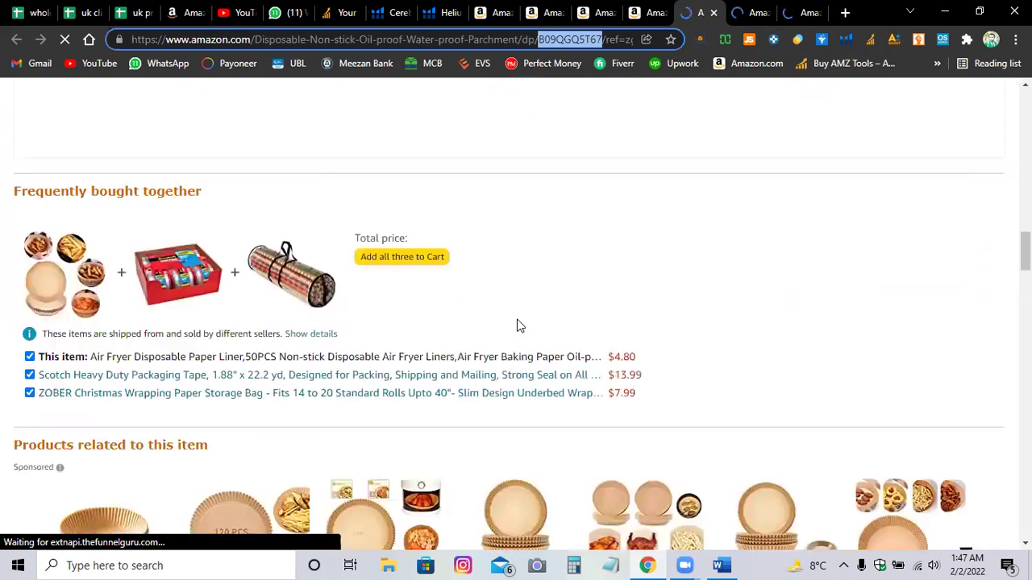
scroll(516, 325, "down", 10)
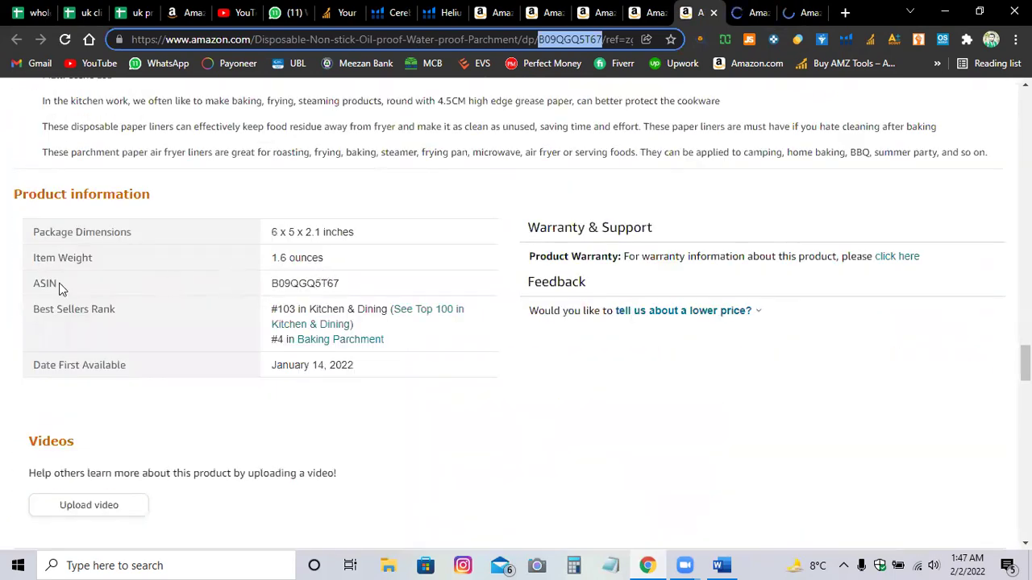
left_click_drag(36, 283, 68, 290)
left_click(107, 291)
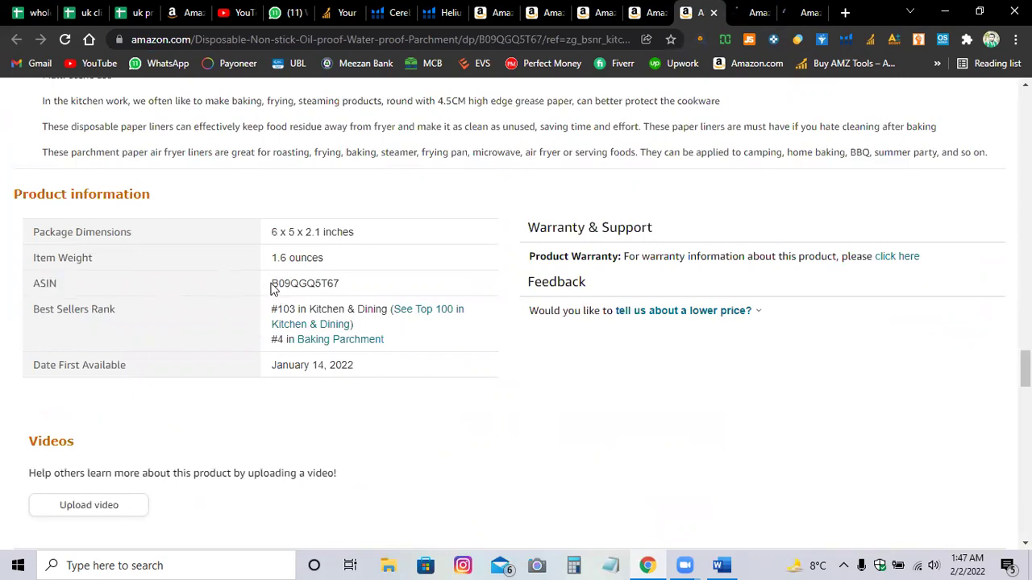
left_click_drag(284, 283, 330, 283)
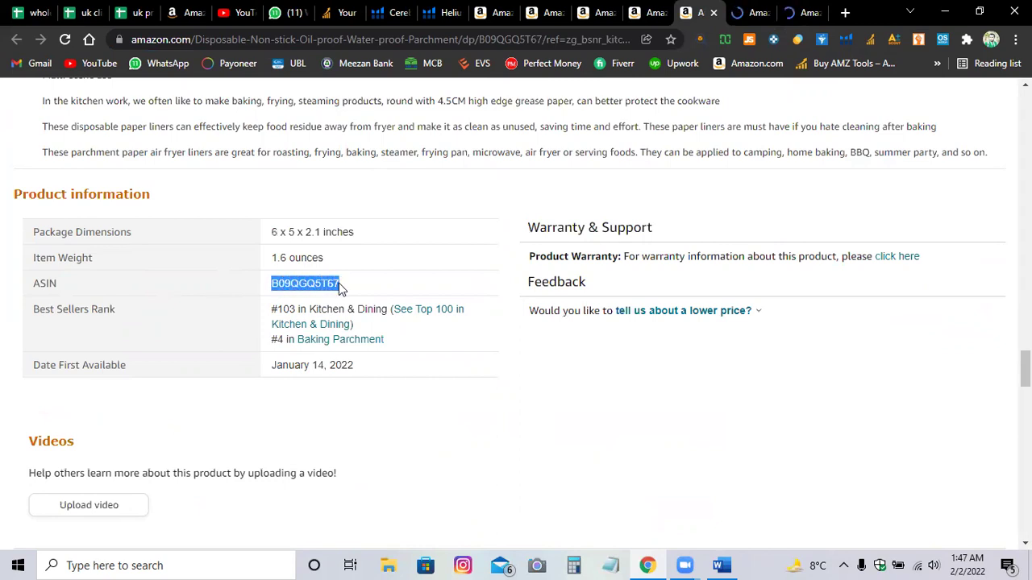
right_click(320, 295)
left_click(328, 298)
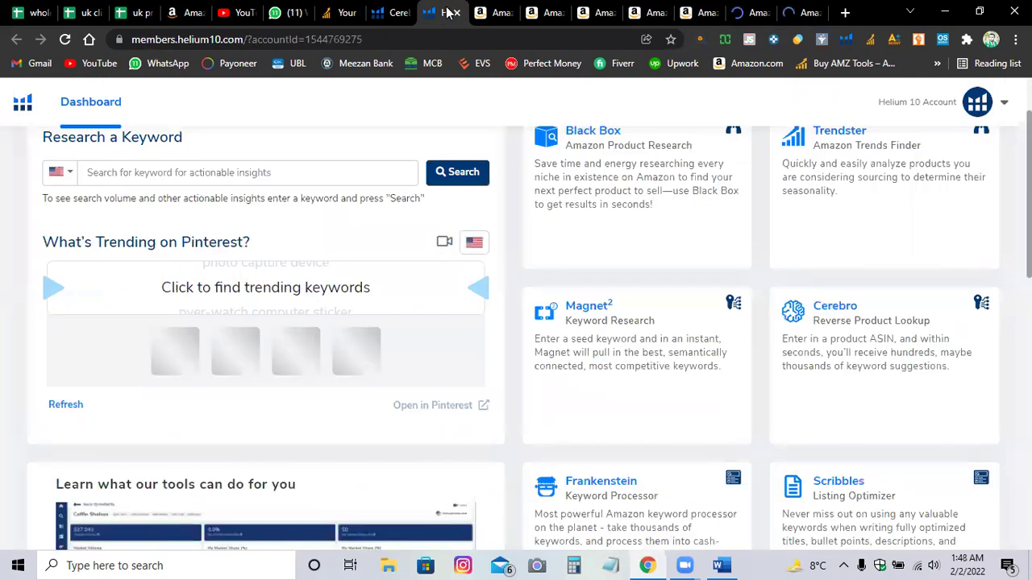
Switch to Helium 10's Cerebro and add B09QGQ5T67 as the first product ASIN.
left_click(391, 12)
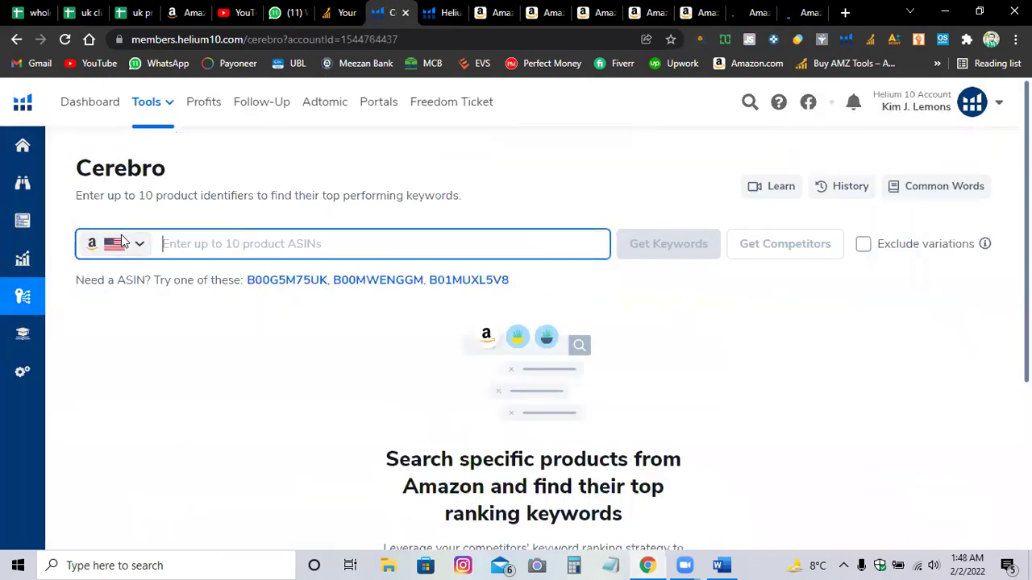
right_click(184, 250)
left_click(228, 365)
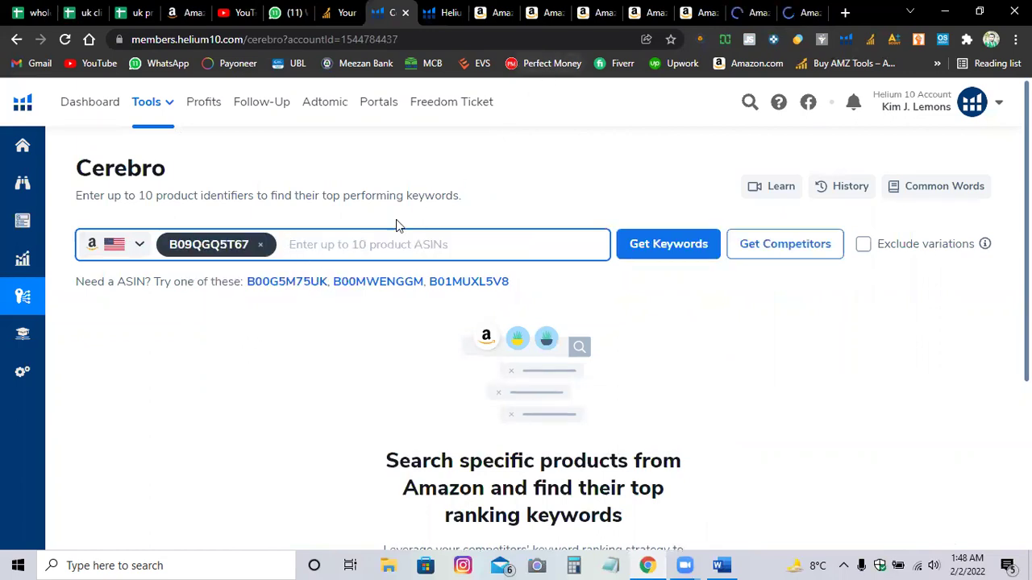
Close the #1 paper liner page and copy the ASIN B0885Q6S45 from the Etekcity scale's Product details.
left_click(699, 8)
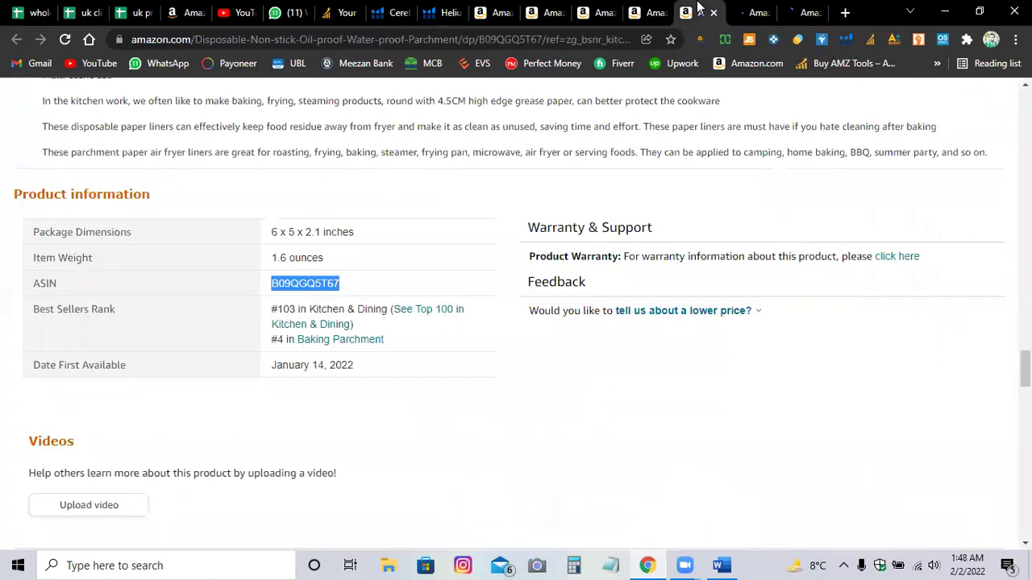
left_click(713, 12)
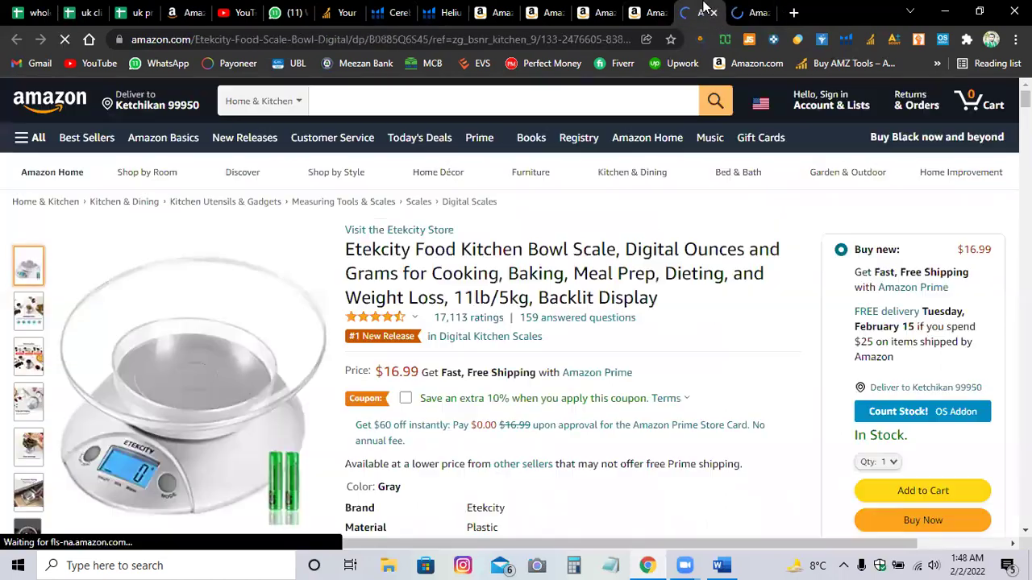
scroll(502, 299, "down", 5)
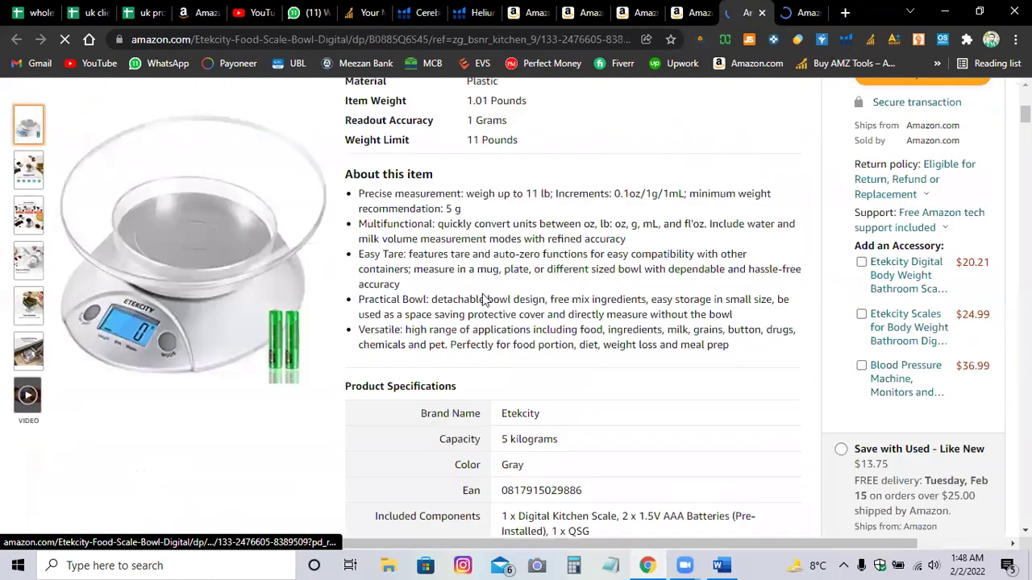
scroll(483, 300, "down", 20)
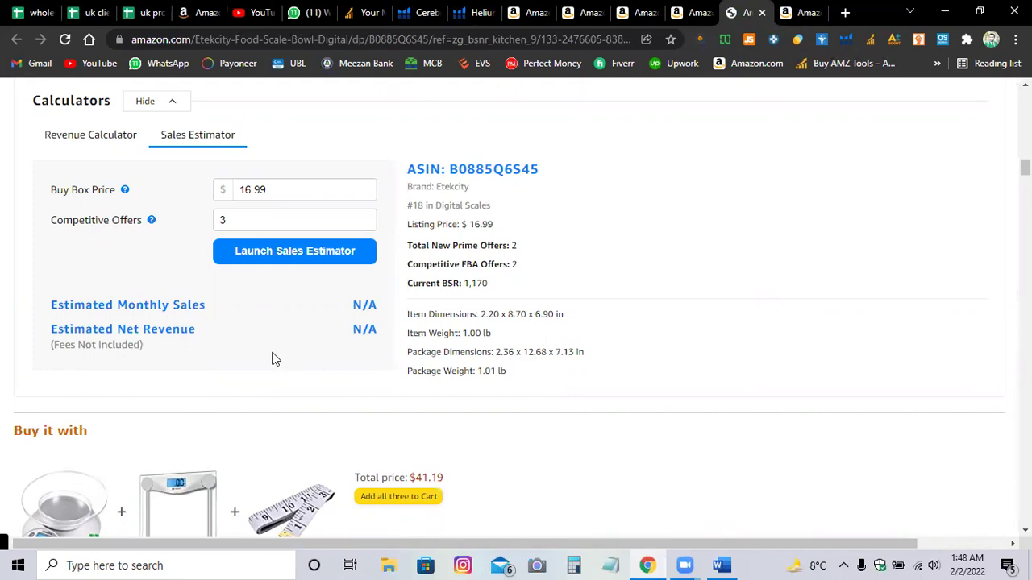
scroll(250, 335, "down", 15)
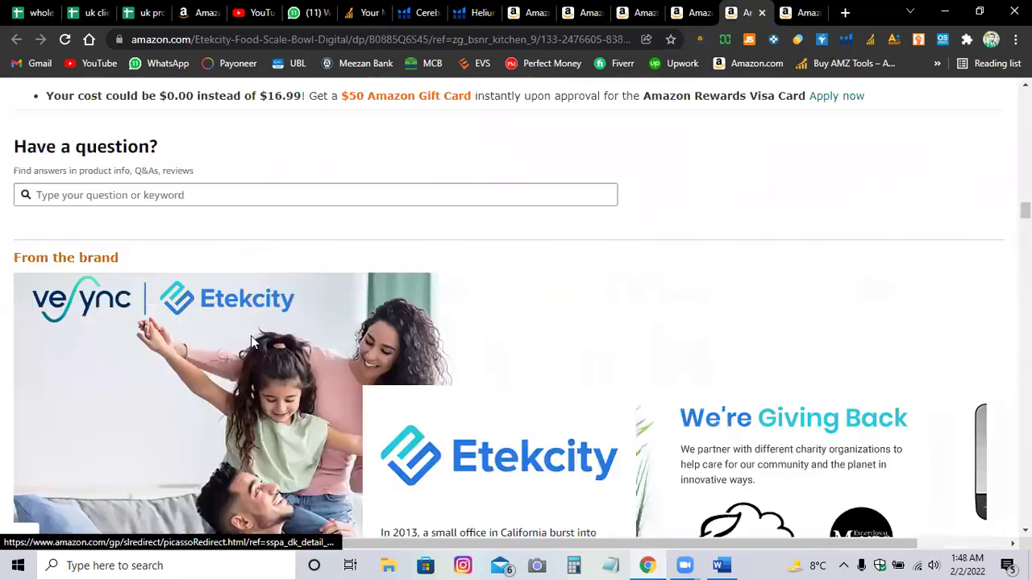
scroll(250, 333, "down", 5)
scroll(251, 327, "down", 10)
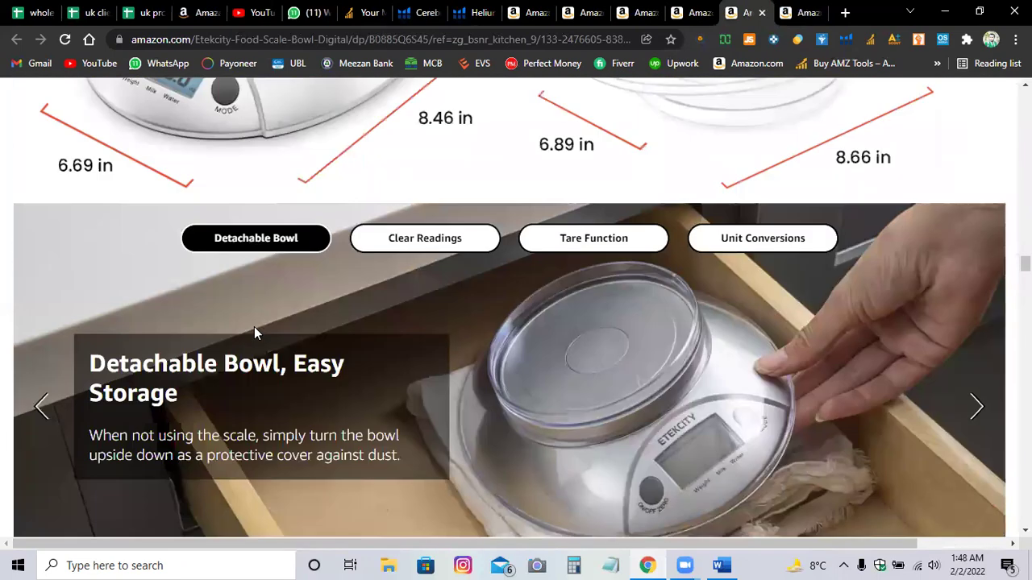
scroll(252, 332, "down", 5)
scroll(254, 333, "down", 10)
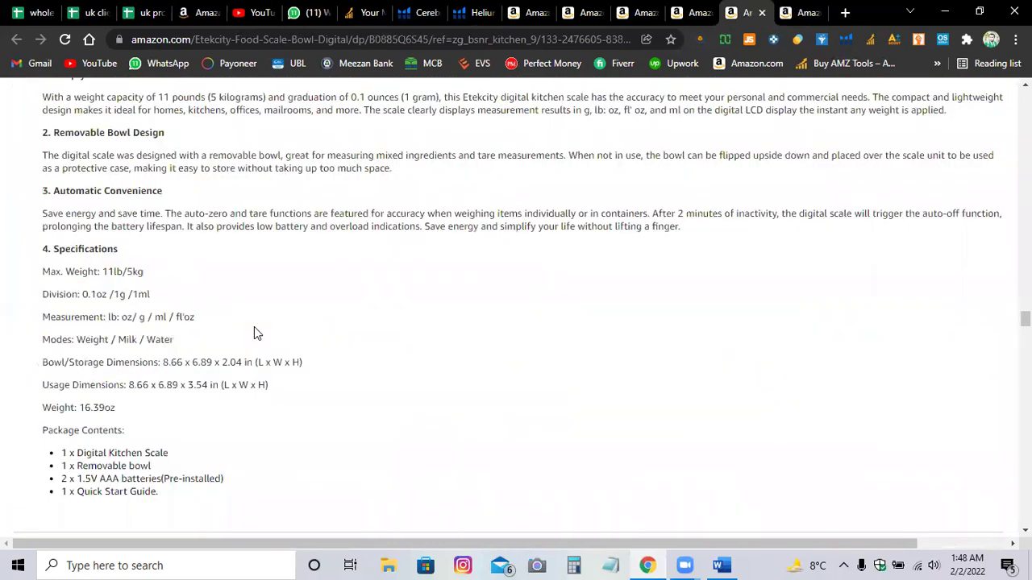
scroll(254, 333, "down", 2)
scroll(286, 245, "down", 3)
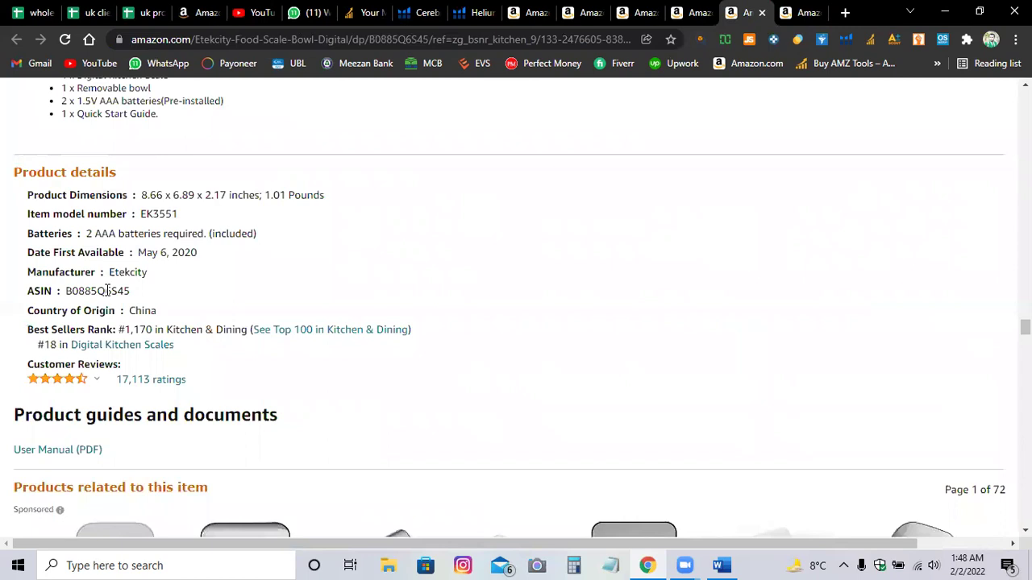
double_click(81, 293)
right_click(101, 298)
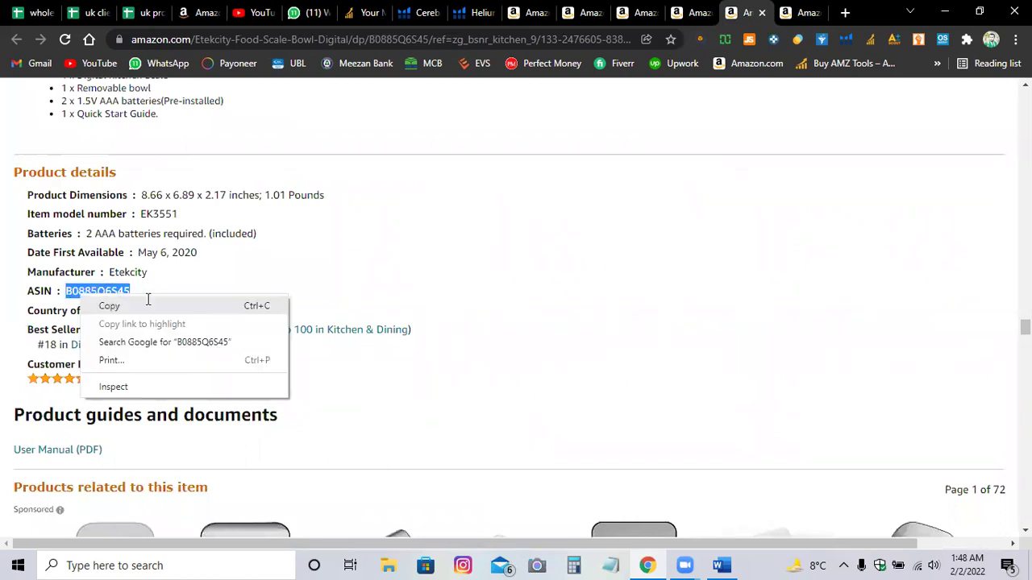
left_click(156, 304)
Return to Cerebro and add B0885Q6S45 as the second product ASIN.
left_click(413, 8)
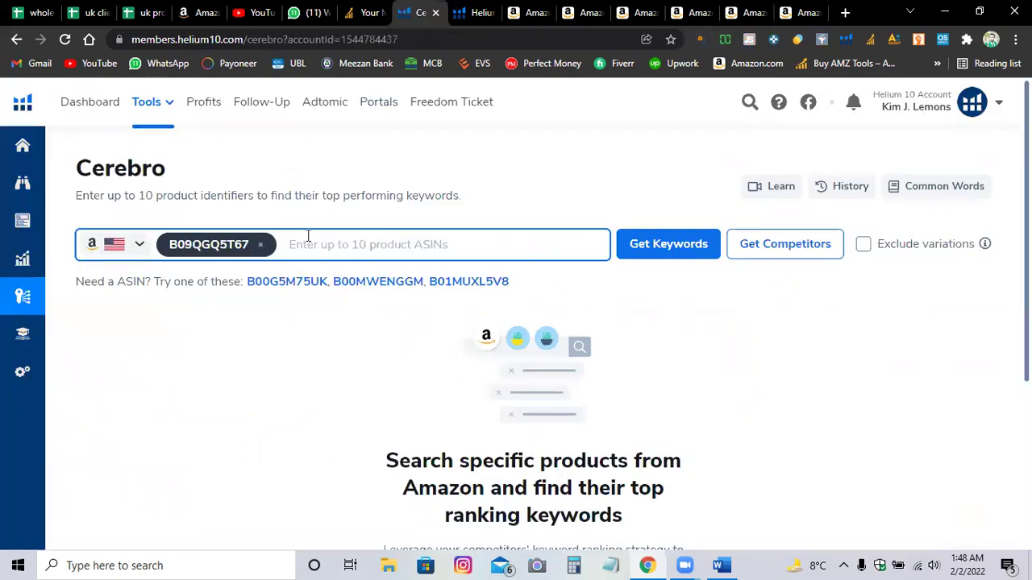
right_click(302, 245)
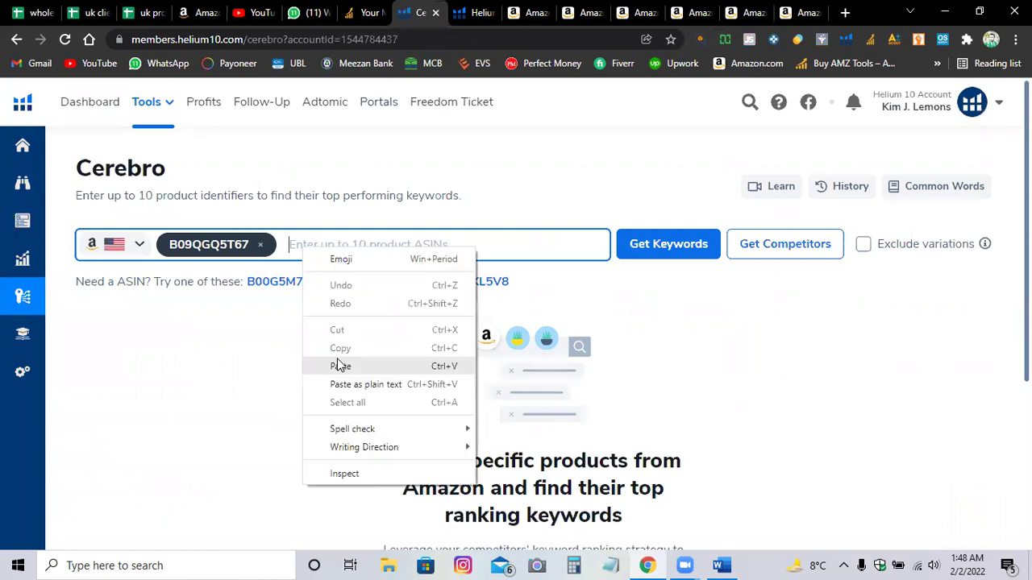
key("Return")
Close the Etekcity scale page and copy the ASIN B09PHRSWH1 from the 100PCS air fryer liners' Product information.
left_click(754, 11)
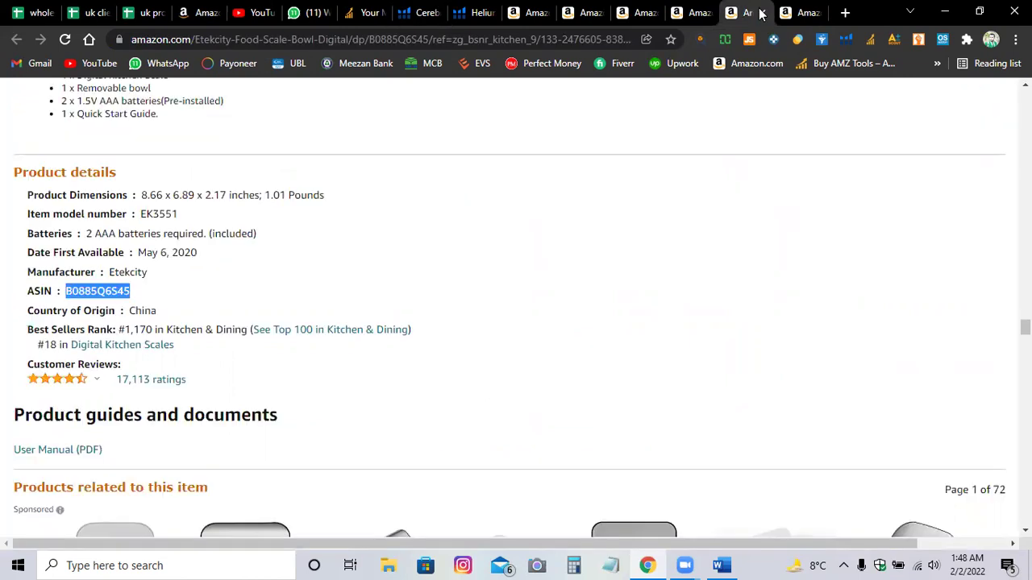
left_click(761, 13)
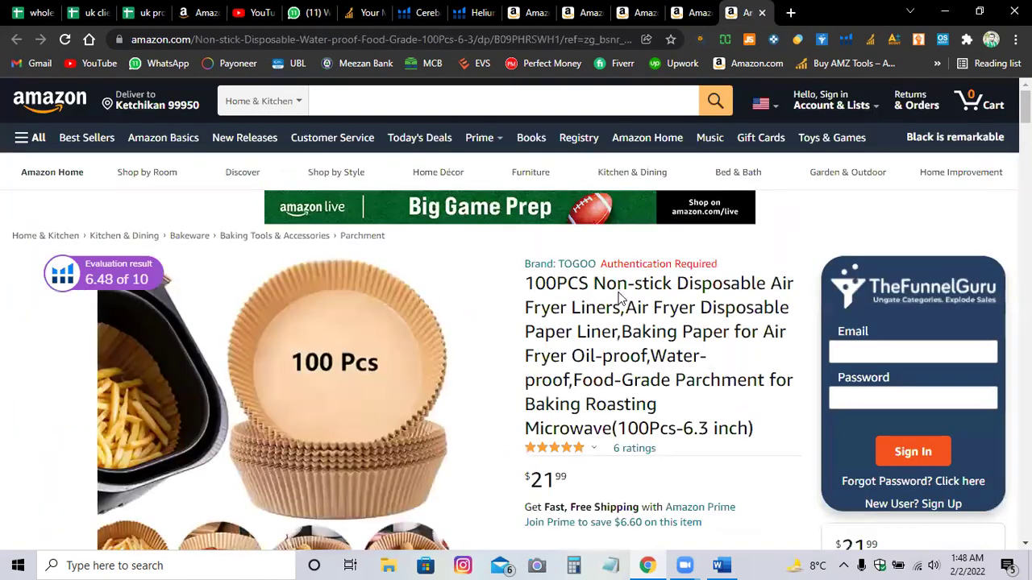
scroll(516, 300, "down", 15)
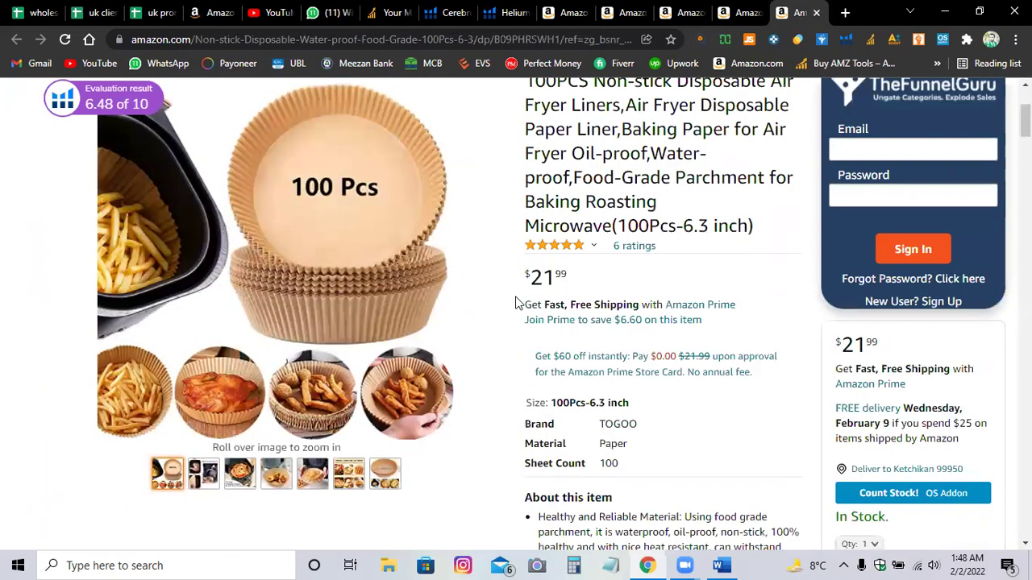
scroll(516, 300, "down", 20)
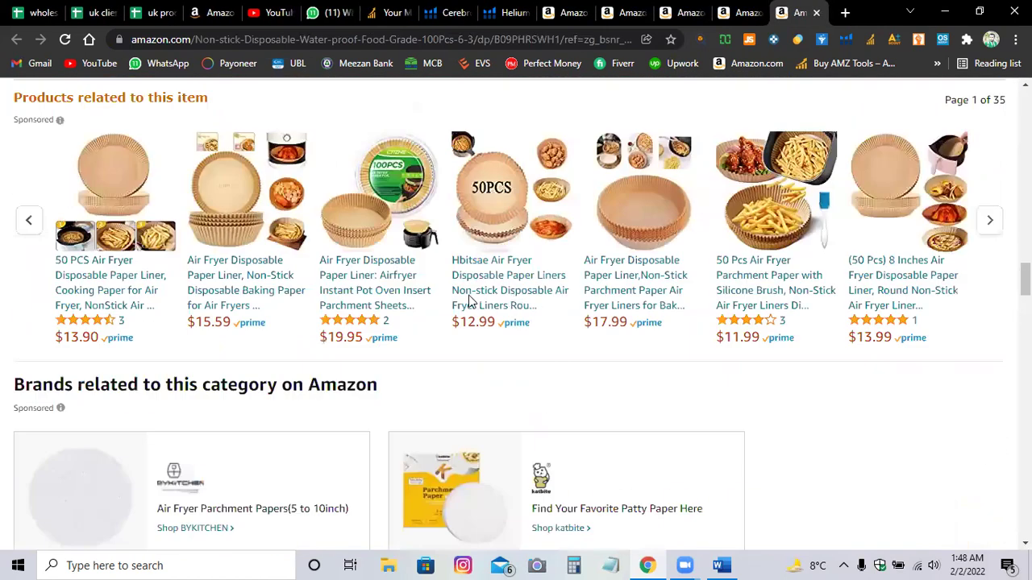
scroll(473, 304, "up", 2)
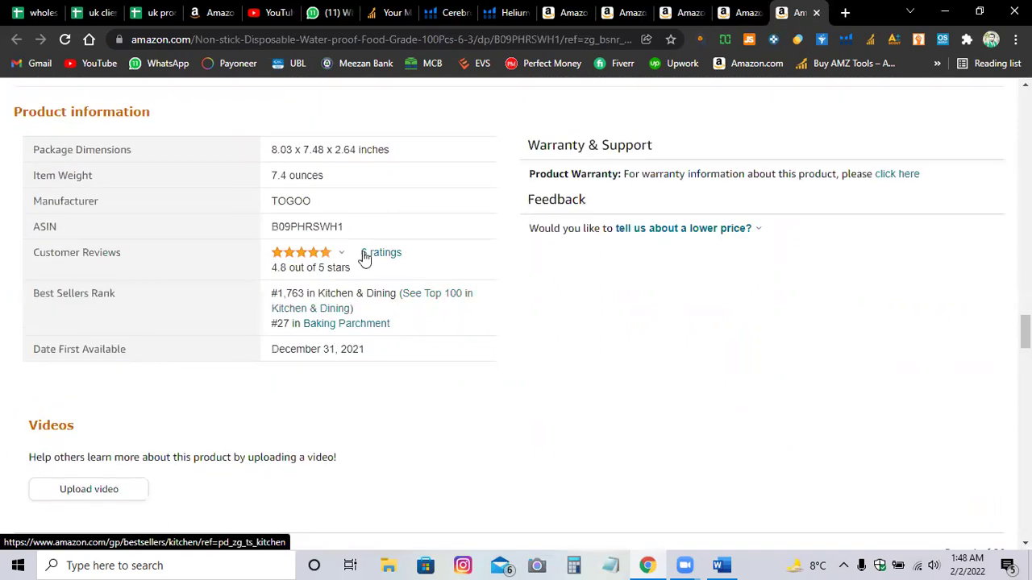
double_click(327, 227)
right_click(327, 228)
left_click(348, 240)
Add B09PHRSWH1 as the third ASIN in Cerebro and request the keywords, loading the previous search from history.
left_click(445, 12)
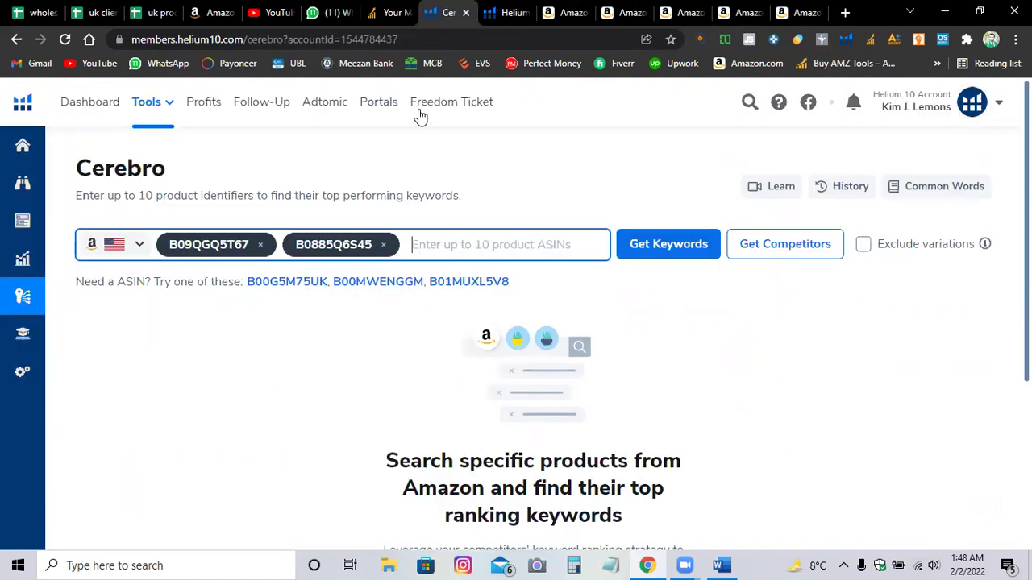
right_click(422, 249)
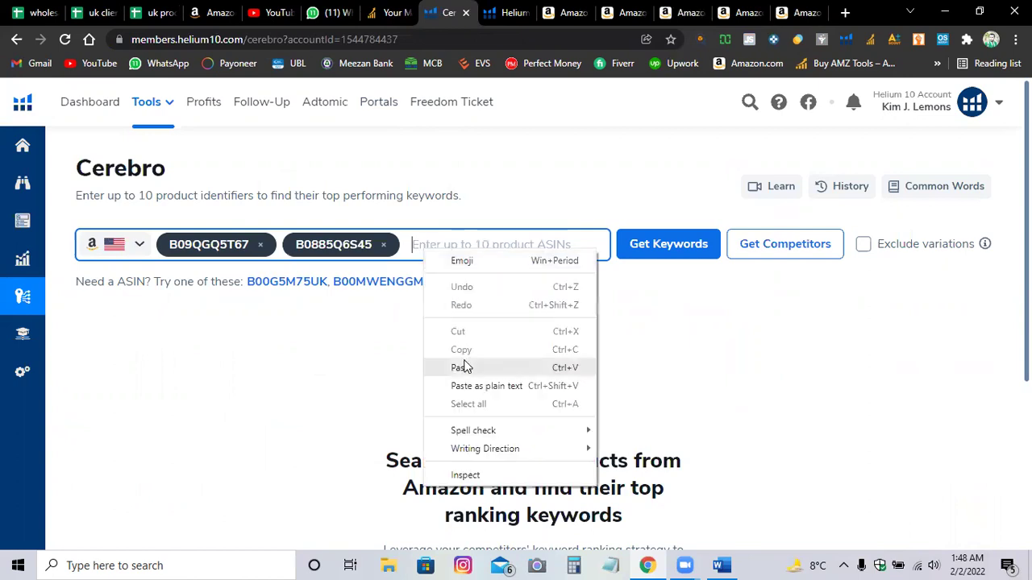
left_click(462, 364)
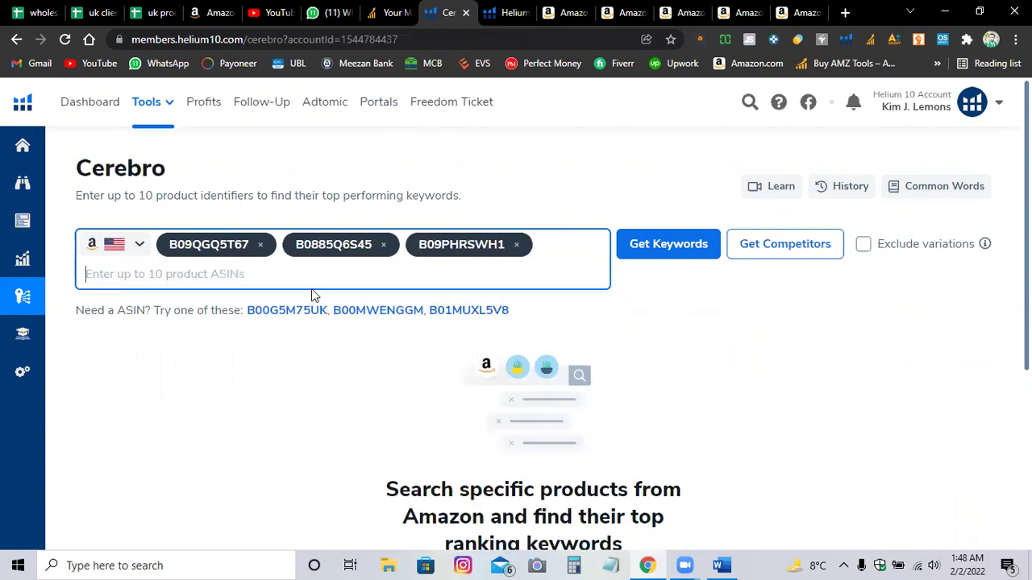
left_click(643, 251)
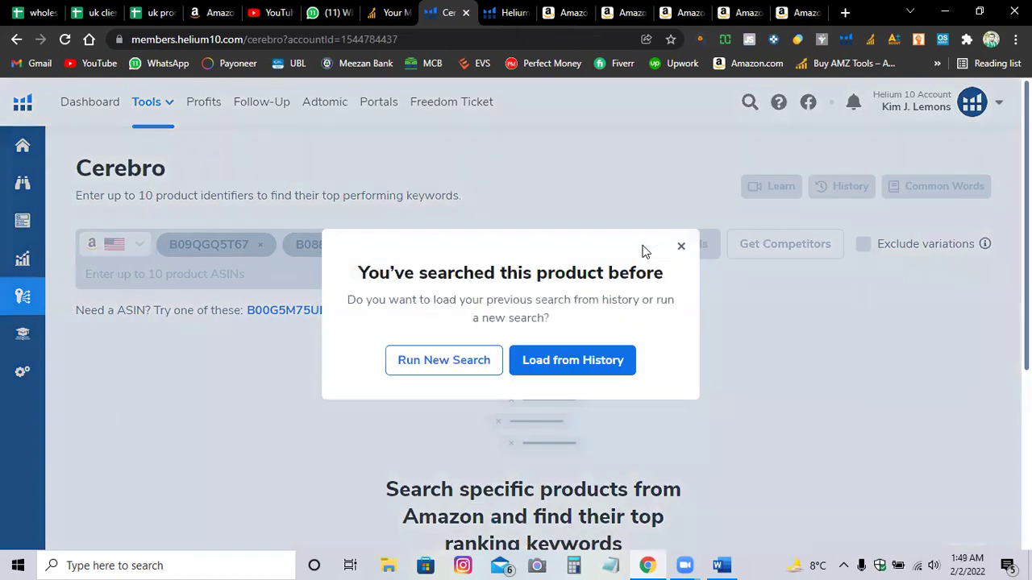
left_click(591, 360)
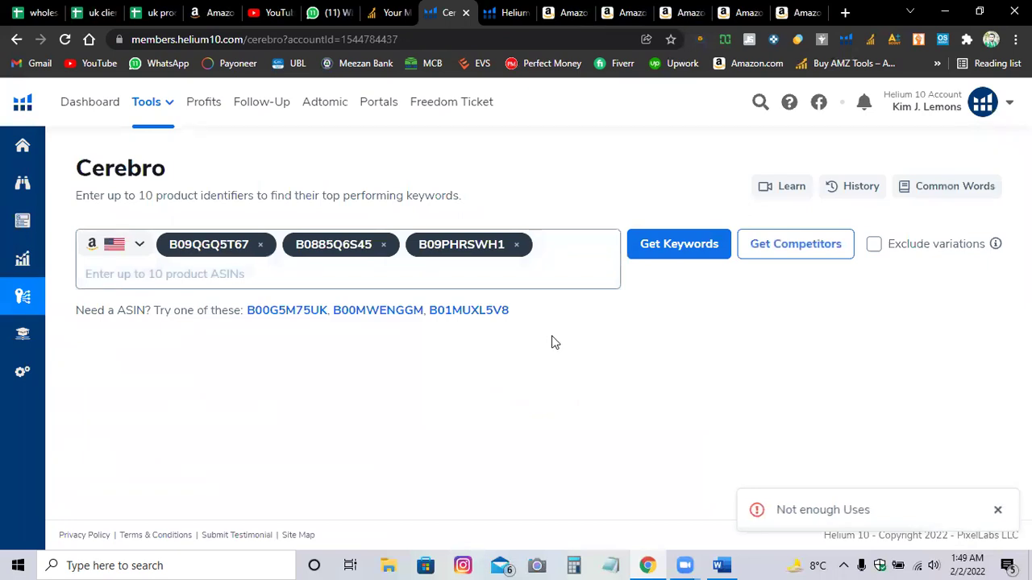
Try a new keyword search for the three ASINs, and retry it with B09PHRSWH1 removed.
left_click(681, 244)
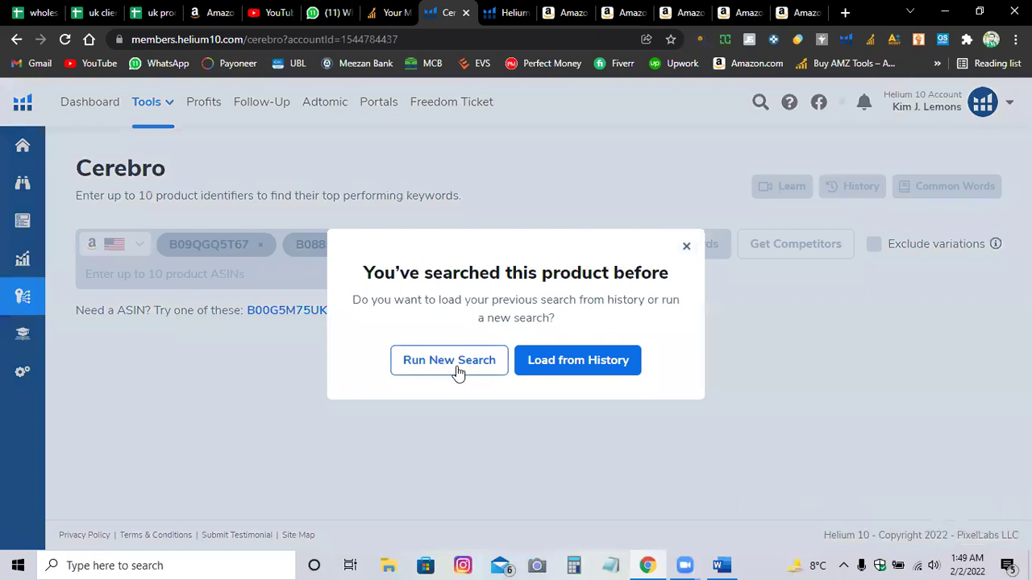
left_click(456, 368)
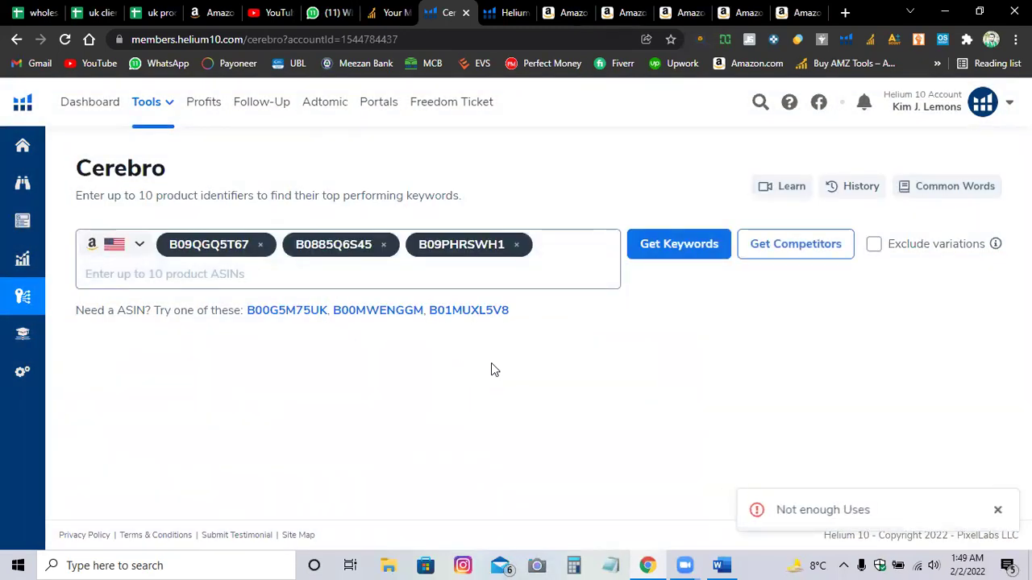
left_click(517, 245)
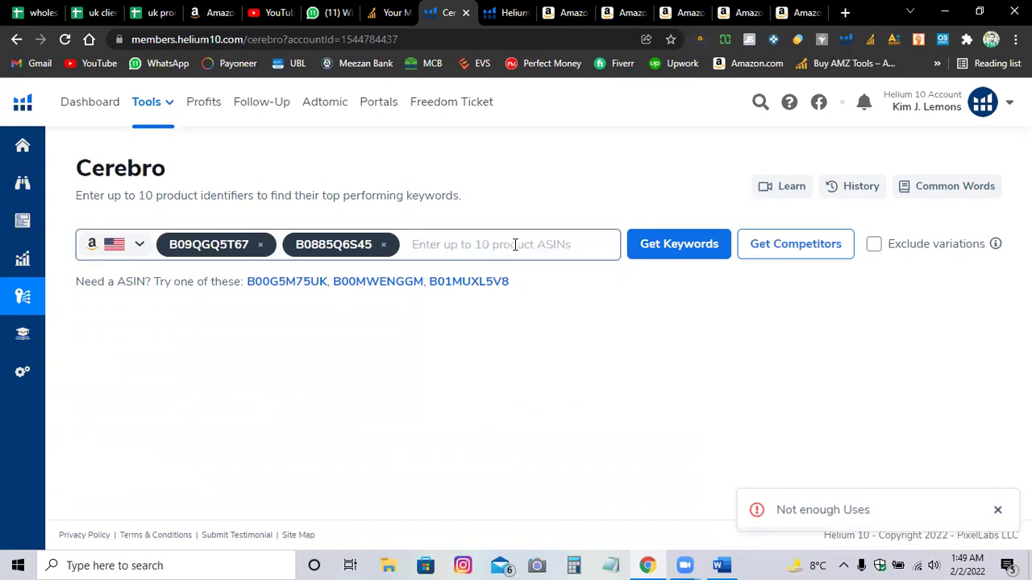
left_click(650, 250)
left_click(575, 363)
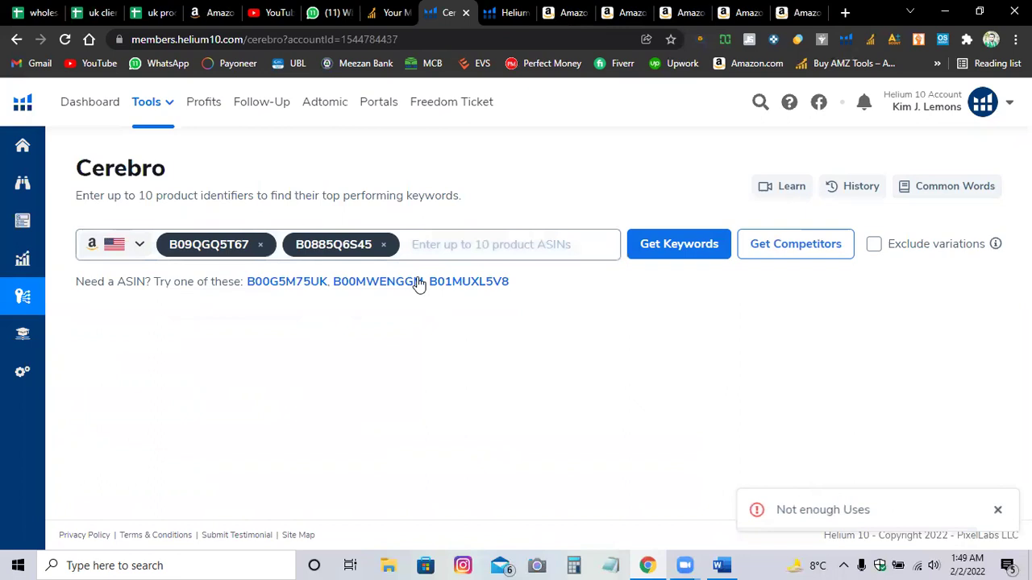
Remove the ASINs B0885Q6S45 and B09QGQ5T67 and load the suggested example ASIN B00G5M75UK.
left_click(428, 244)
left_click(385, 245)
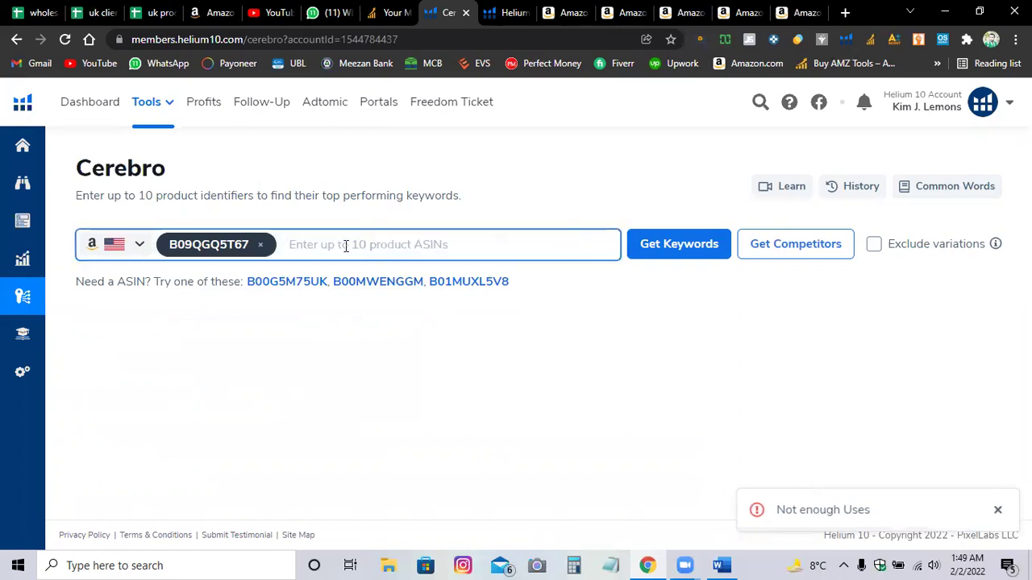
left_click(260, 244)
left_click(300, 282)
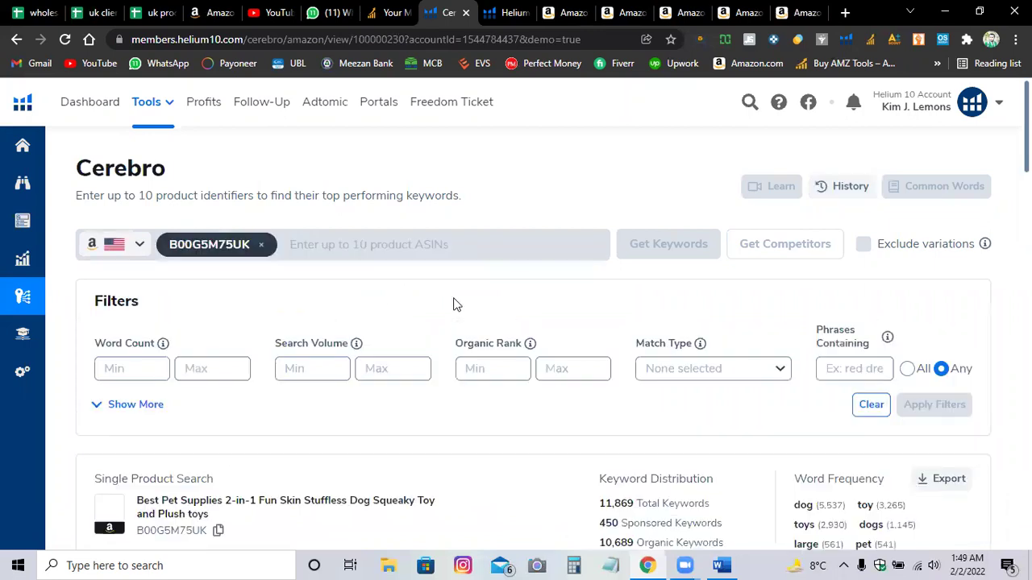
Examine the filters, product summary and keyword phrases with their metrics for B00G5M75UK.
scroll(457, 302, "down", 4)
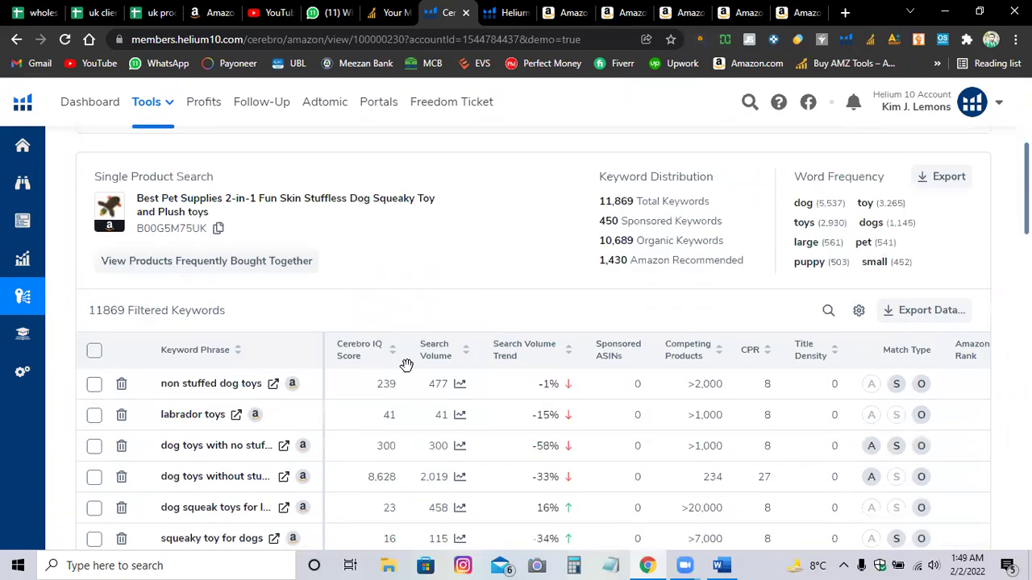
scroll(405, 364, "up", 4)
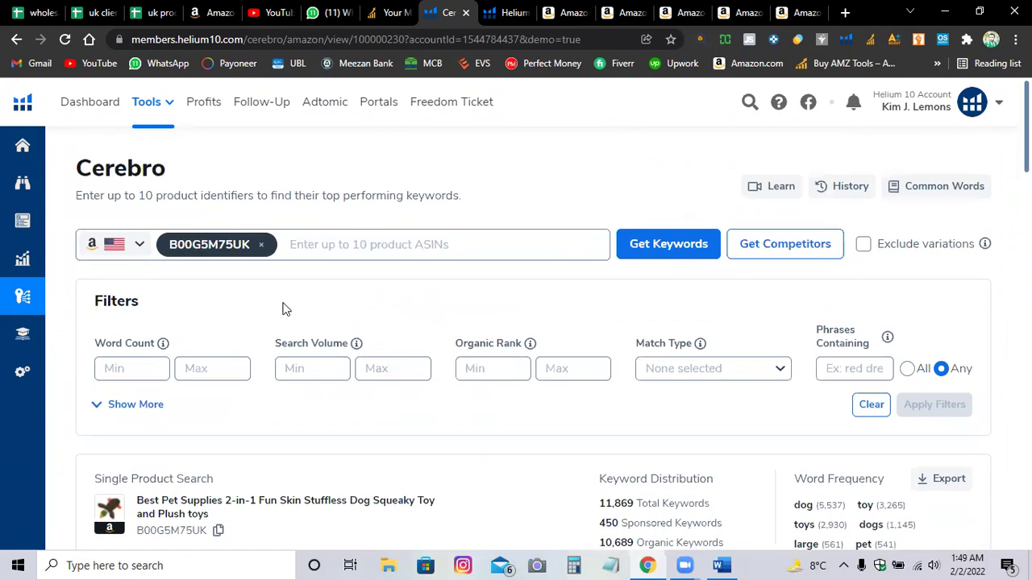
scroll(258, 292, "down", 5)
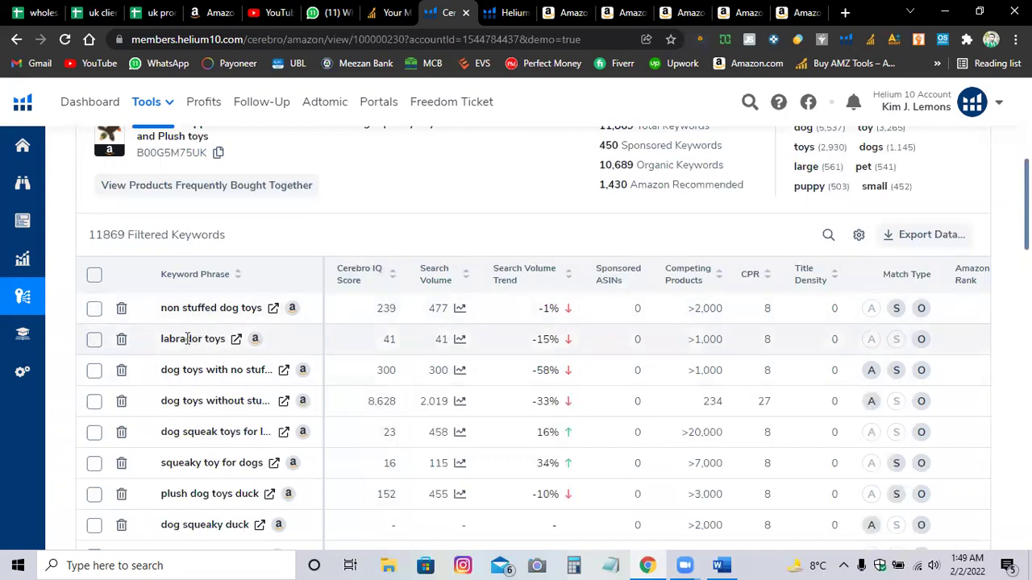
scroll(199, 370, "down", 3)
scroll(202, 367, "up", 2)
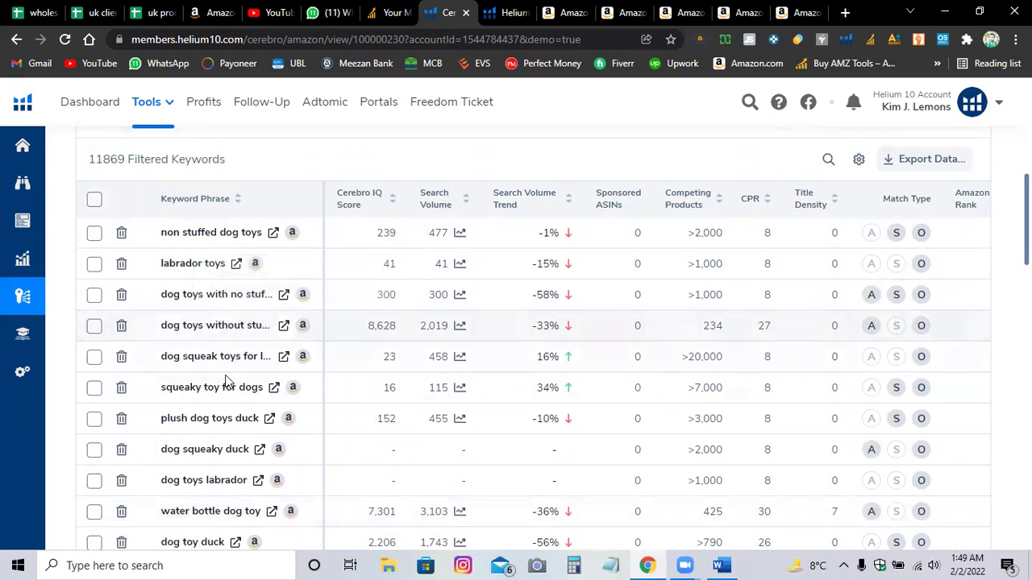
scroll(305, 348, "down", 2)
scroll(305, 348, "up", 2)
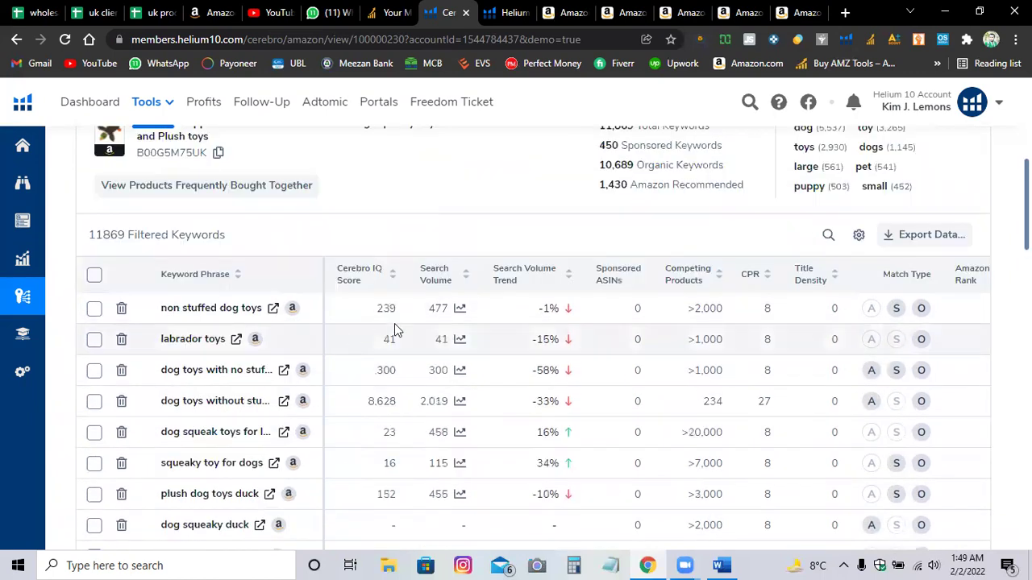
Sort the keywords by search volume in ascending order and open the "fill freeze dog toy" Amazon search in a new tab.
left_click(433, 271)
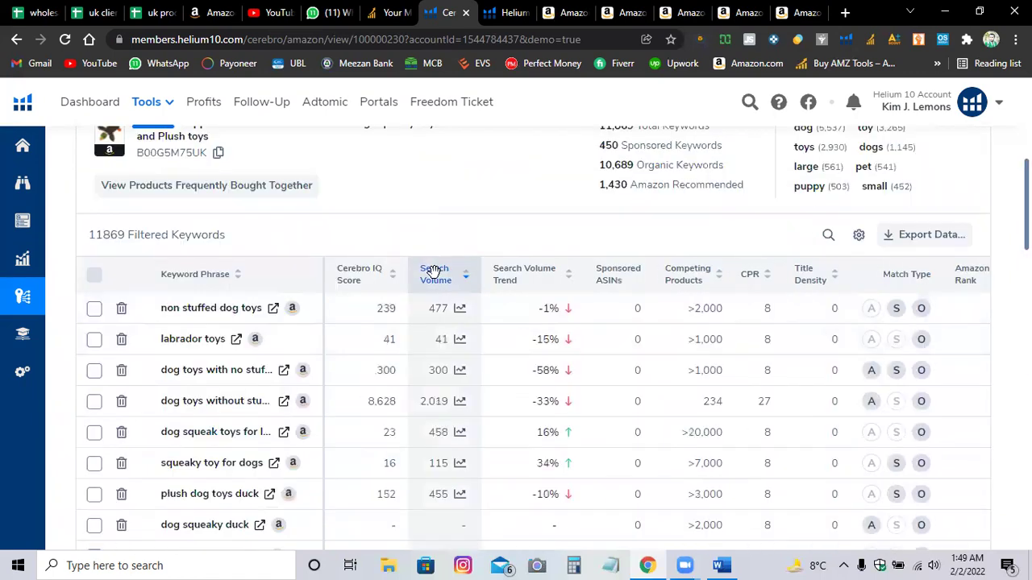
left_click(433, 271)
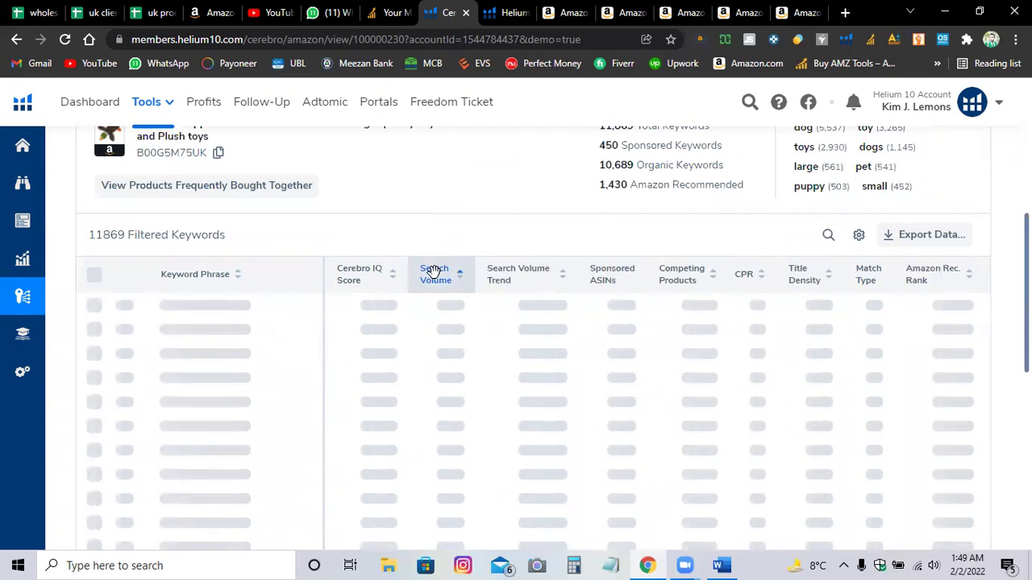
left_click(432, 270)
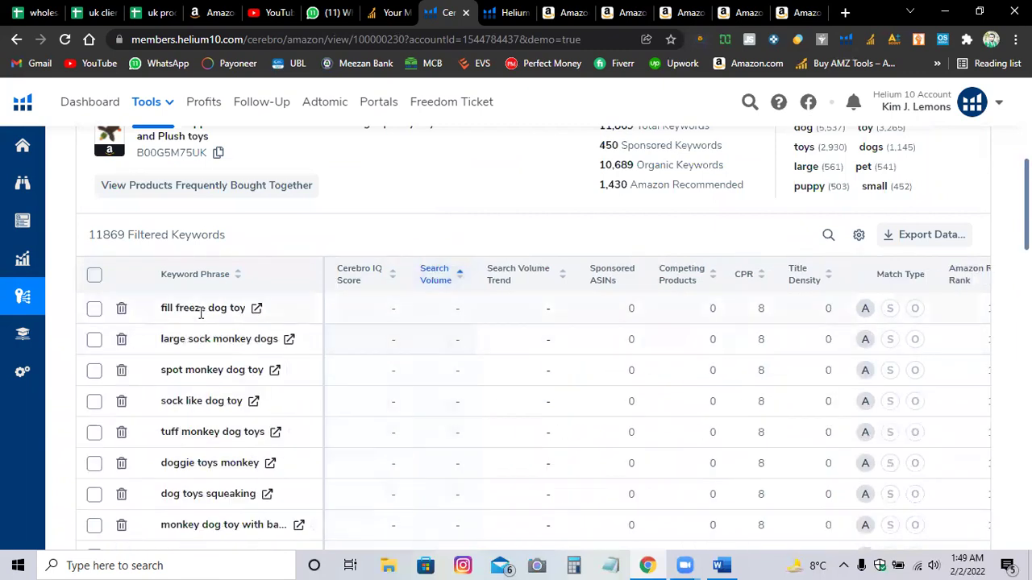
right_click(256, 310)
left_click(286, 321)
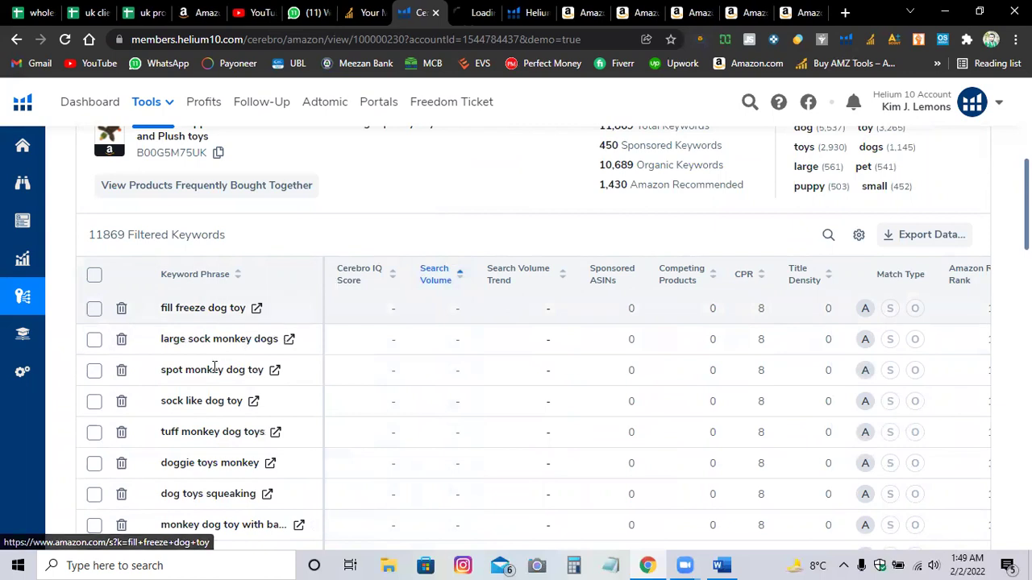
Enlarge the Cerebro page to 110% and open the Amazon search for "doggie toys monkey" in a new tab.
scroll(211, 387, "down", 4)
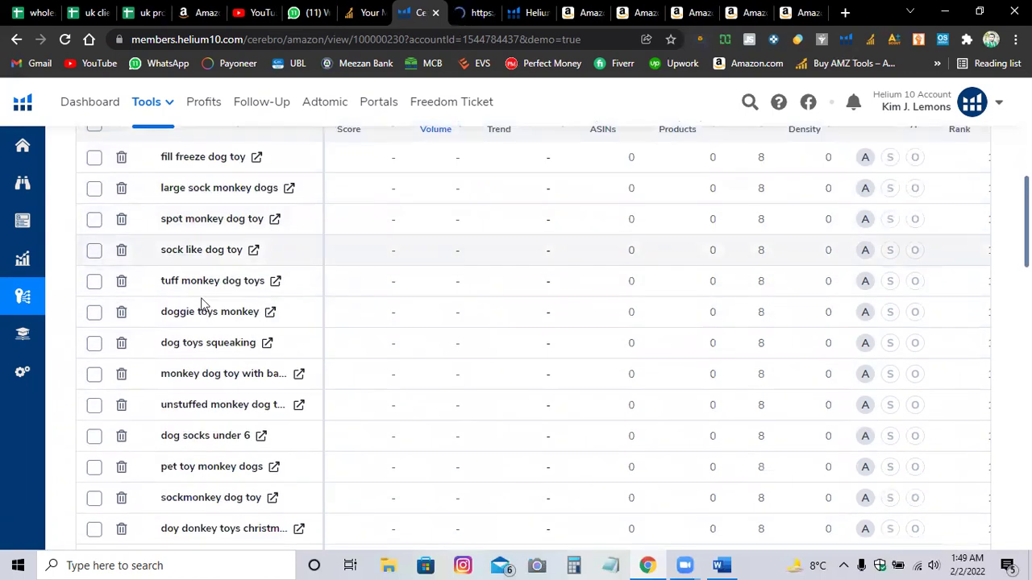
scroll(228, 338, "up", 2)
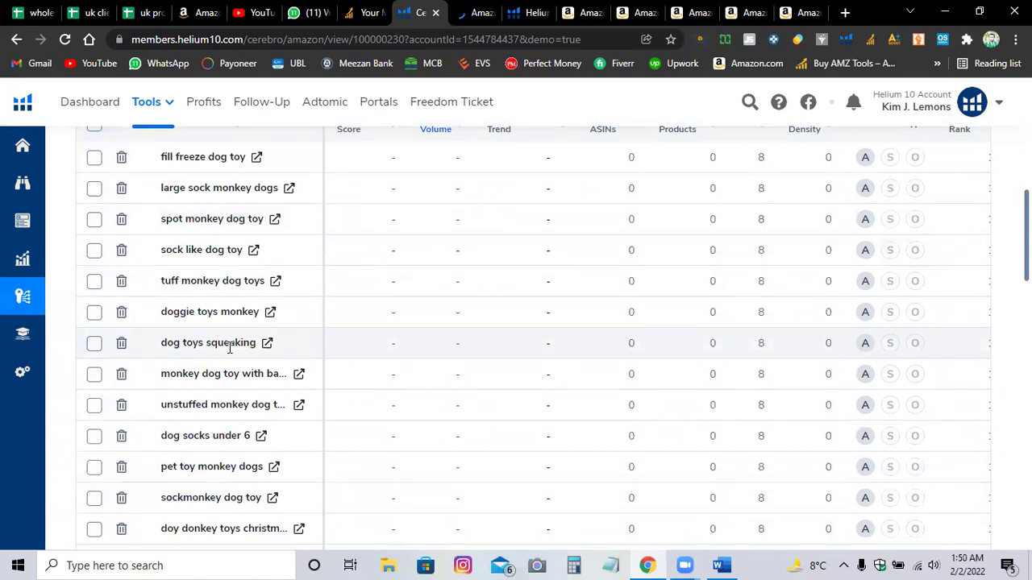
key("ctrl+plus")
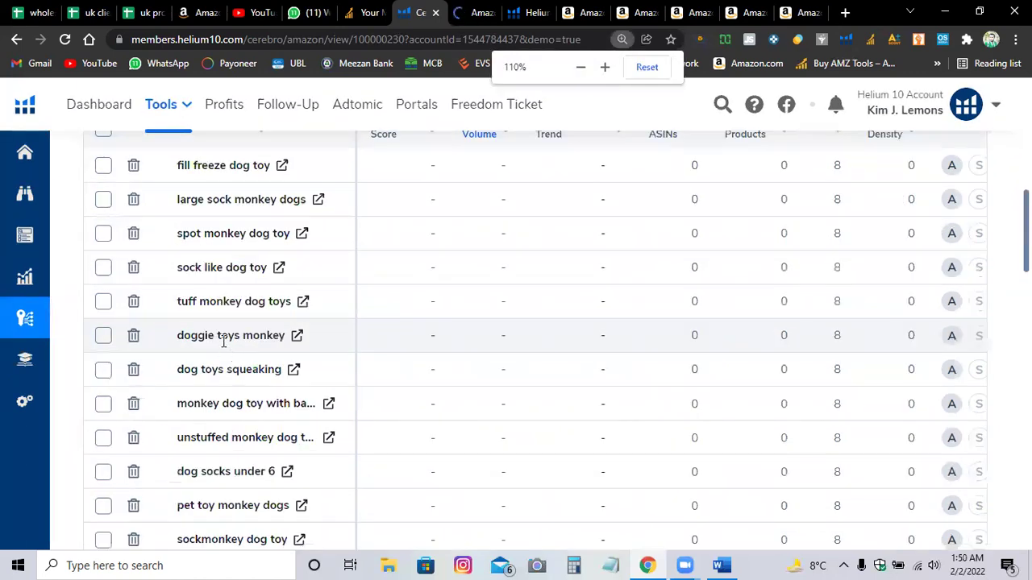
scroll(228, 347, "up", 4)
scroll(246, 353, "down", 1)
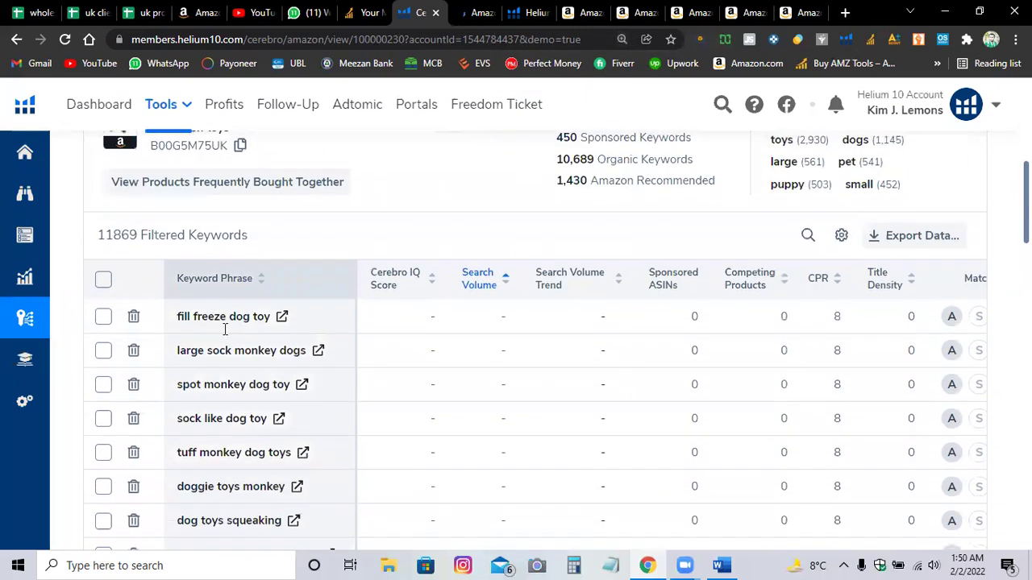
scroll(236, 322, "down", 2)
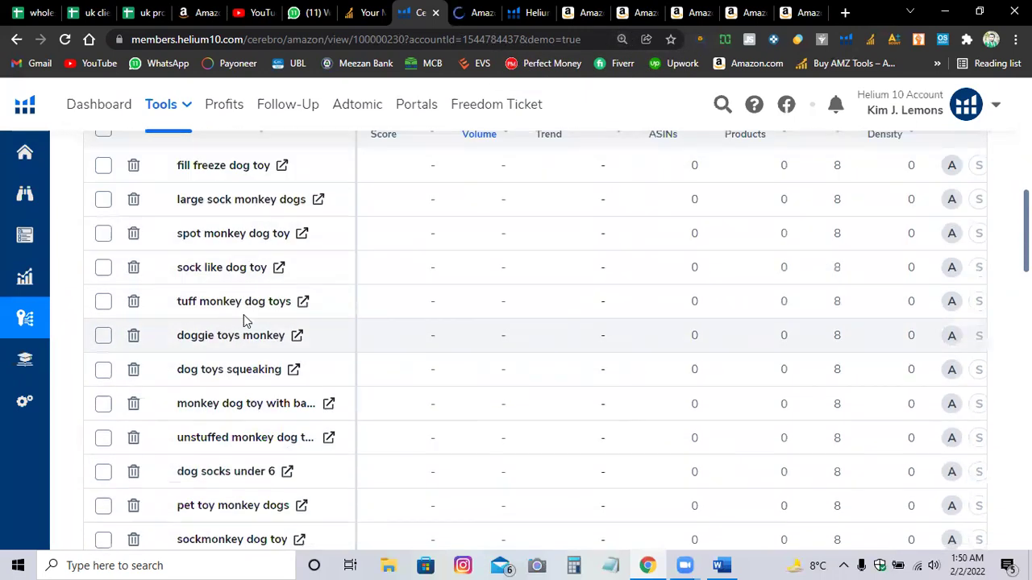
right_click(296, 341)
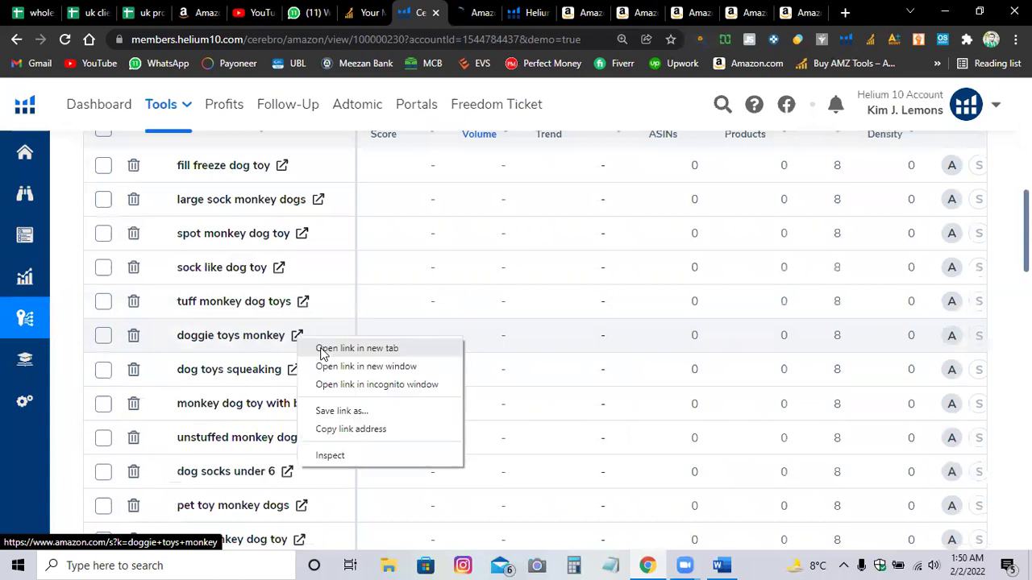
left_click(323, 348)
Close the leftover Amazon New Releases and product pages and return to the Cerebro keyword results.
left_click(645, 12)
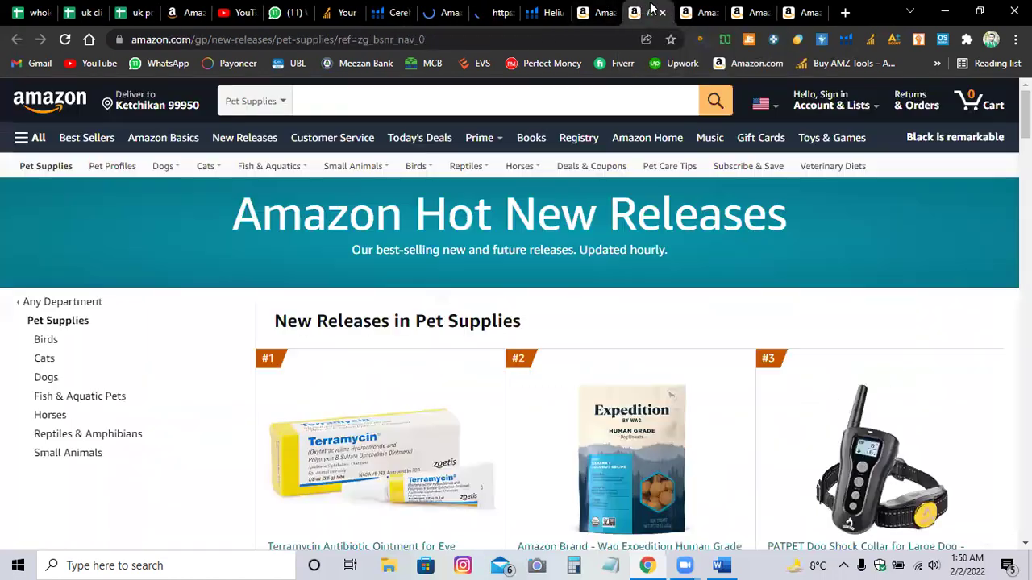
left_click(663, 13)
left_click(662, 12)
left_click(662, 13)
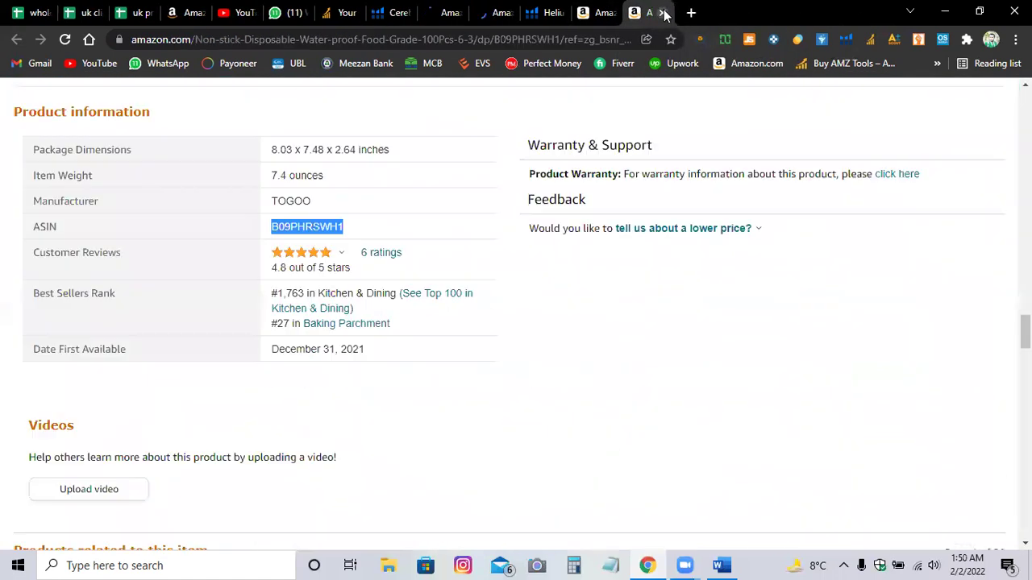
left_click(662, 13)
left_click(662, 13)
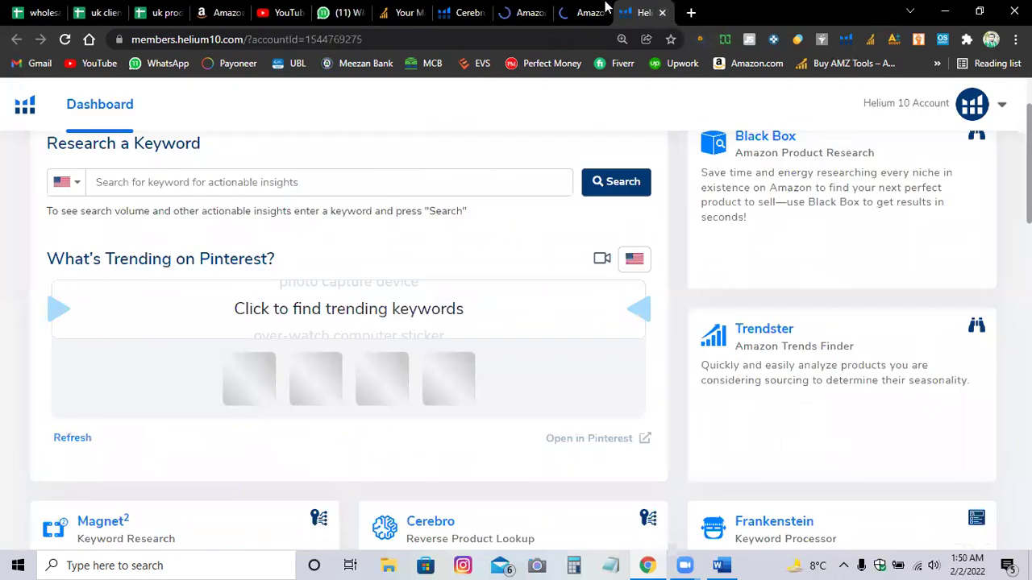
left_click(483, 12)
left_click(472, 9)
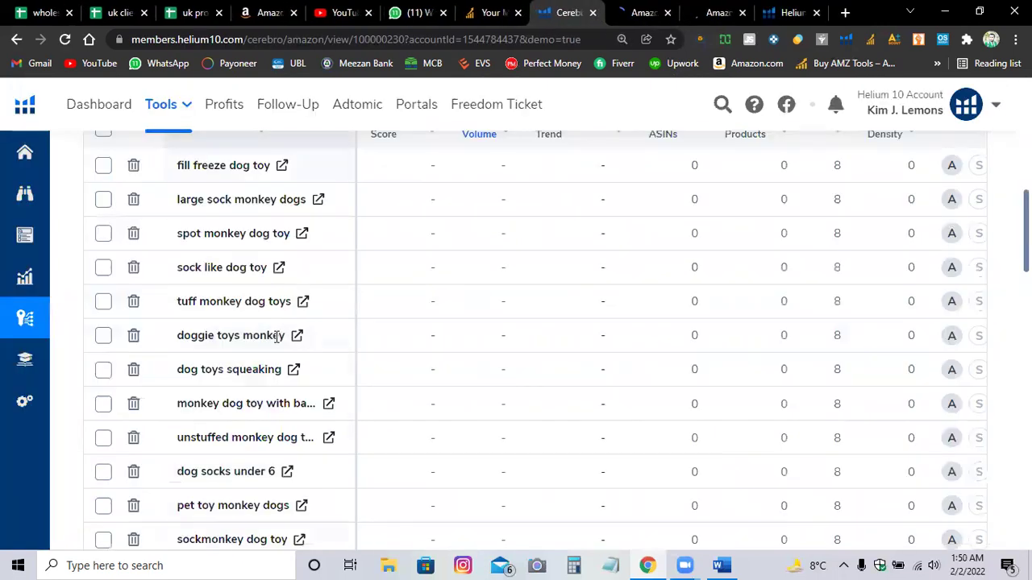
Open the Amazon searches for the keywords "dog toy ribbon" and "skin lion" in new tabs.
scroll(343, 276, "down", 5)
scroll(301, 338, "down", 7)
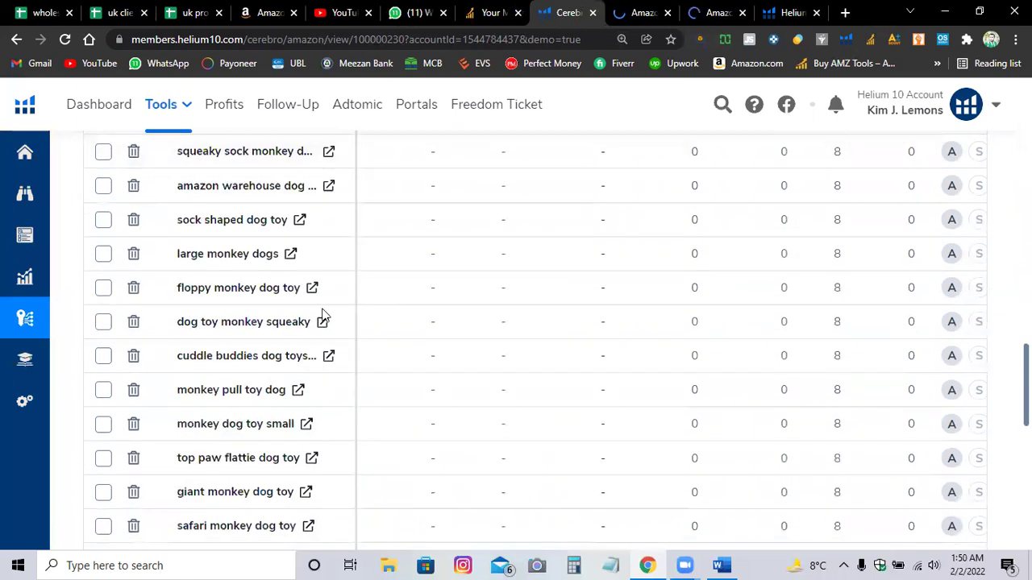
scroll(287, 337, "down", 1)
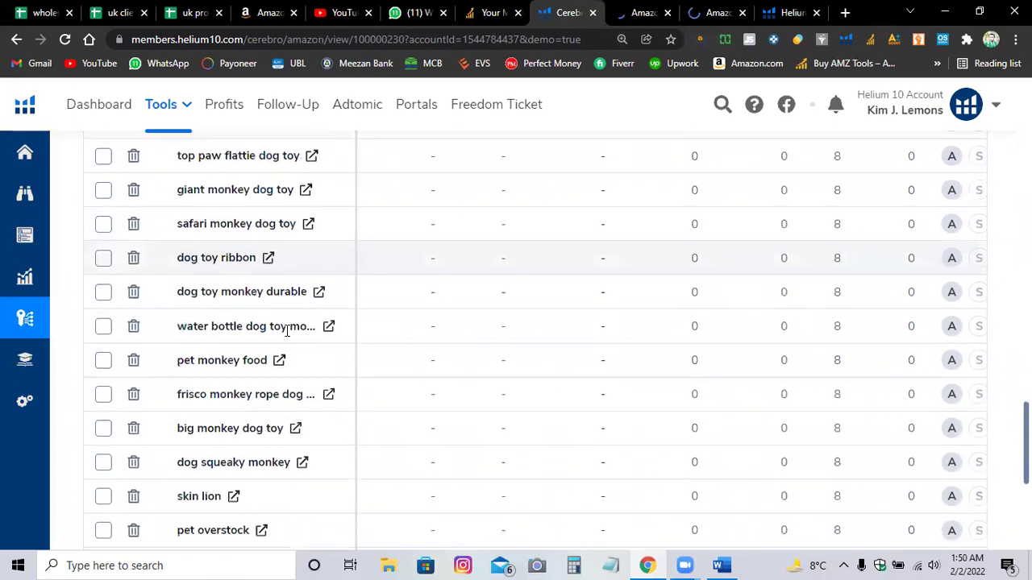
right_click(268, 259)
left_click(323, 269)
scroll(266, 403, "down", 3)
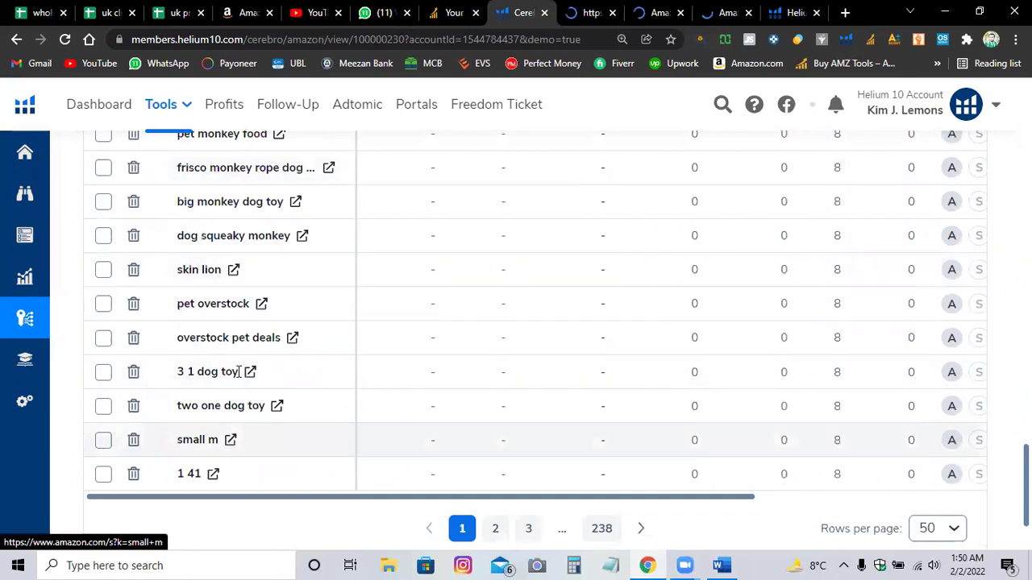
right_click(234, 278)
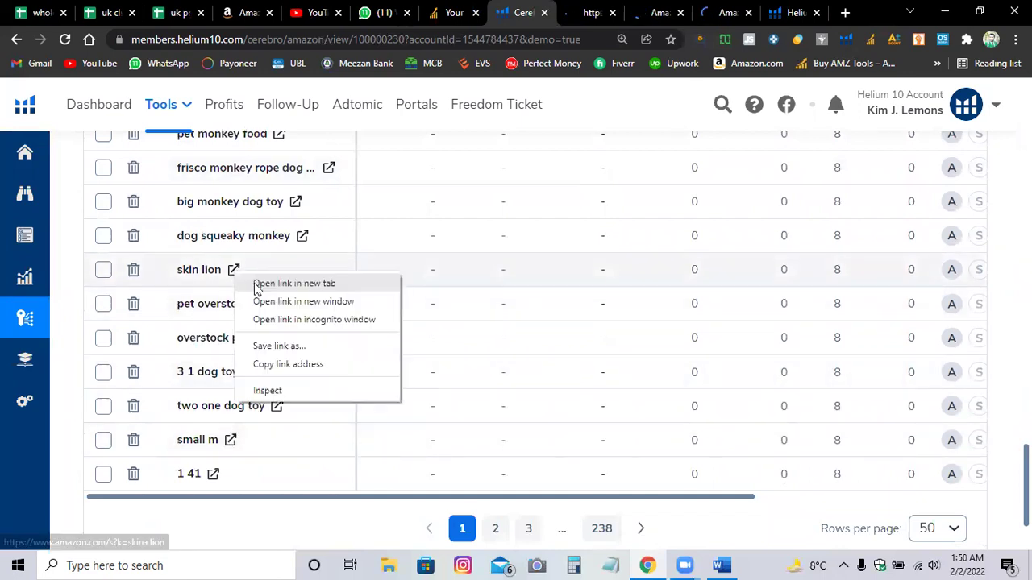
left_click(266, 282)
Go to page 2 of the keyword results and look through its phrases for further product ideas.
scroll(314, 412, "down", 2)
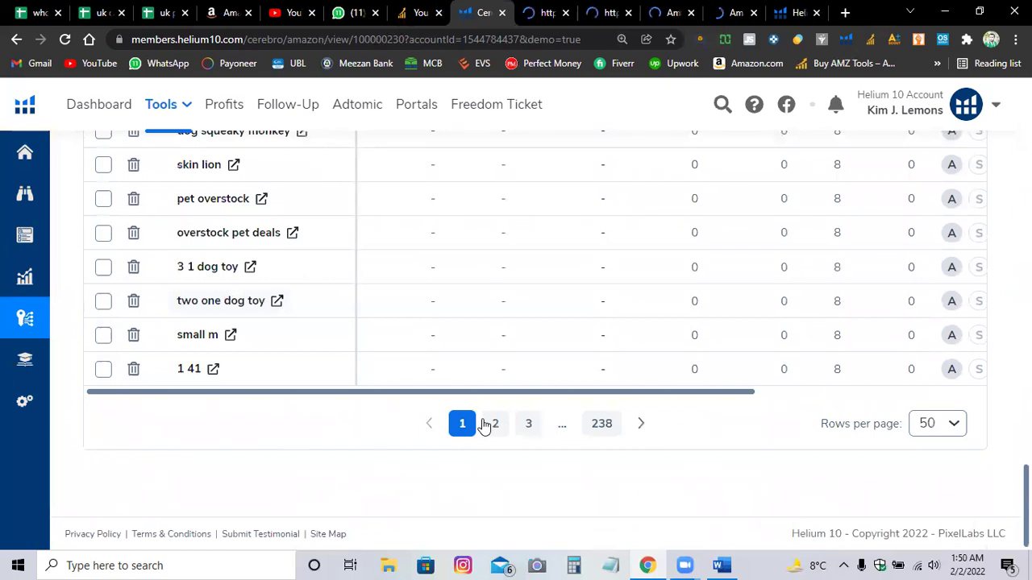
left_click(486, 424)
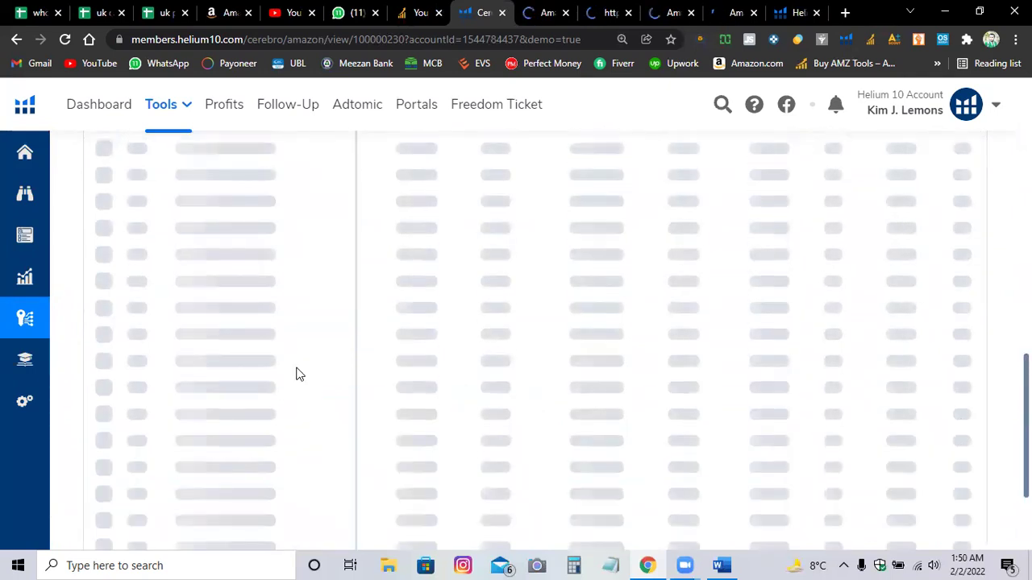
scroll(250, 337, "down", 1)
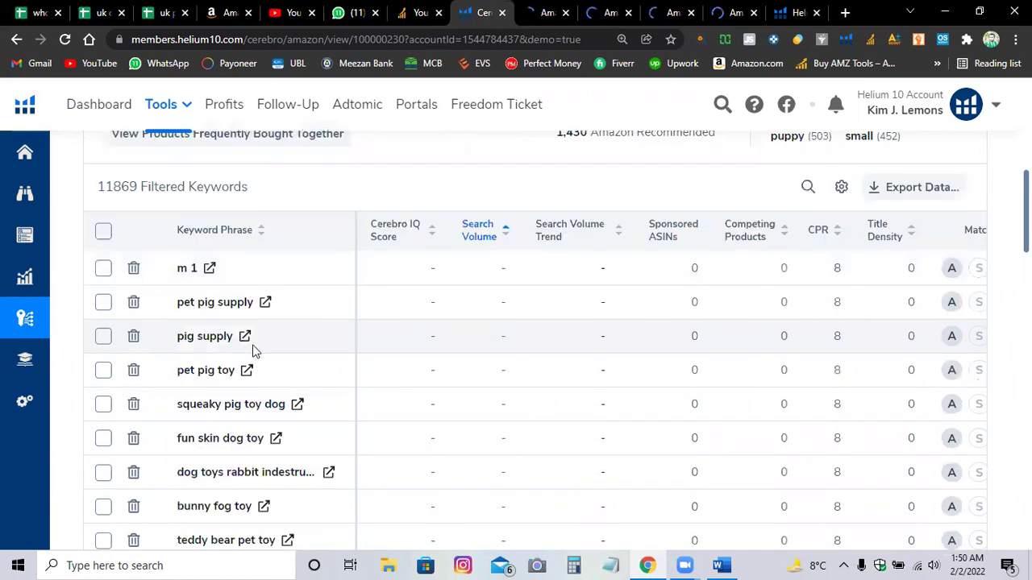
scroll(252, 349, "down", 3)
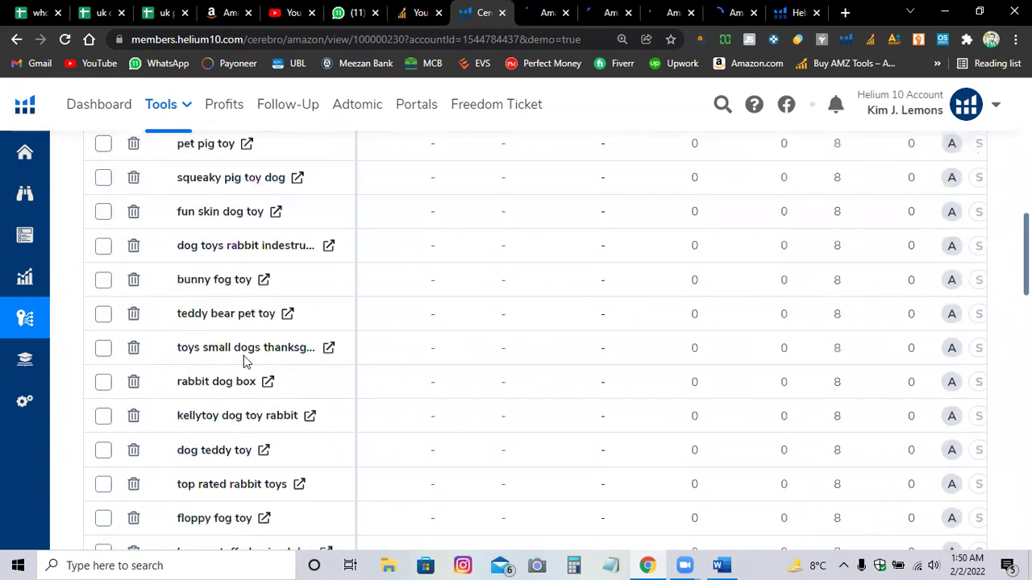
scroll(245, 362, "down", 2)
scroll(246, 367, "down", 5)
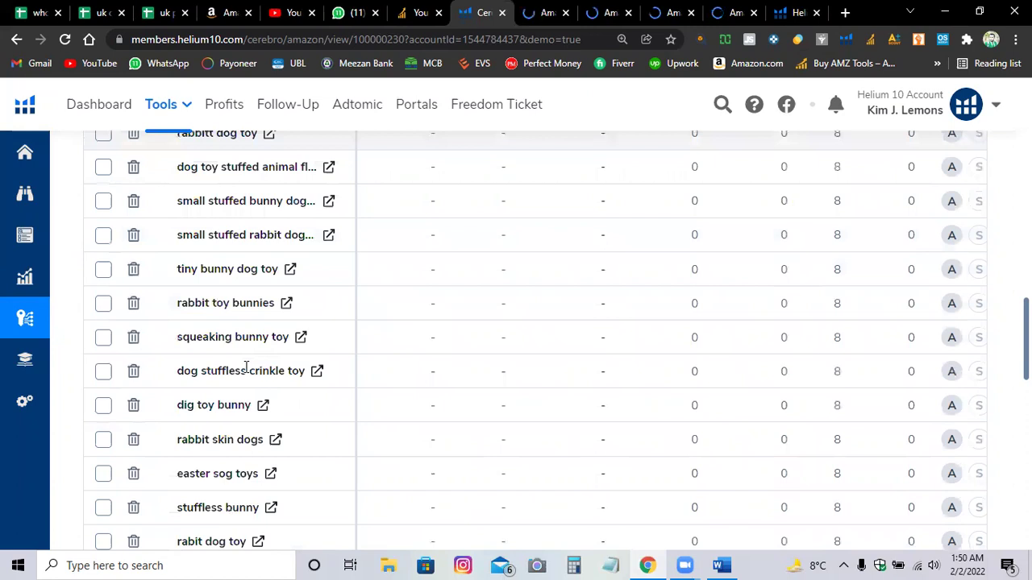
scroll(250, 355, "down", 3)
scroll(250, 270, "down", 1)
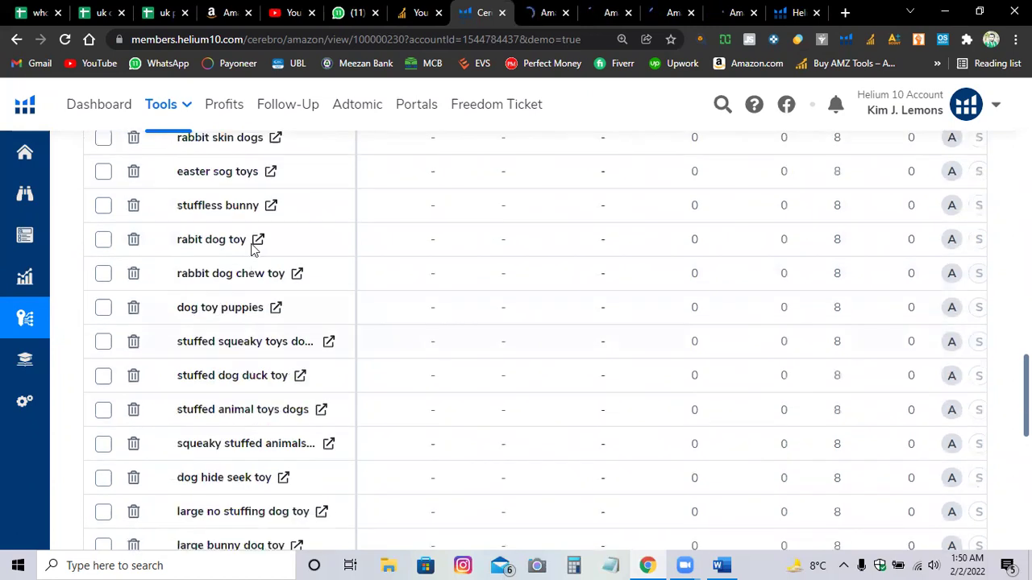
Open the Amazon search for "rabit dog toy" in a new tab and check the opened "dog toy ribbon" and "skin lion" searches.
middle_click(282, 247)
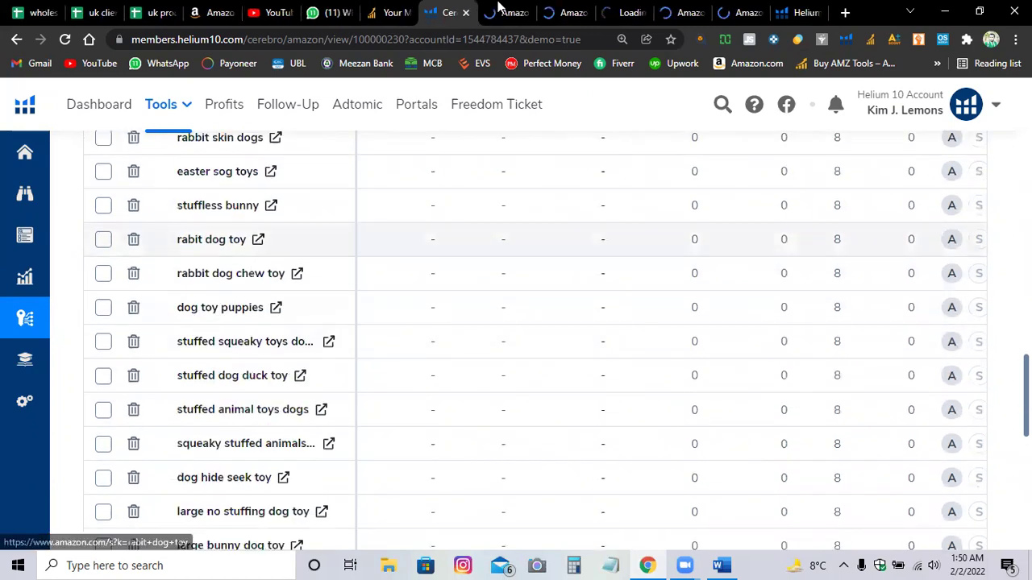
left_click(500, 8)
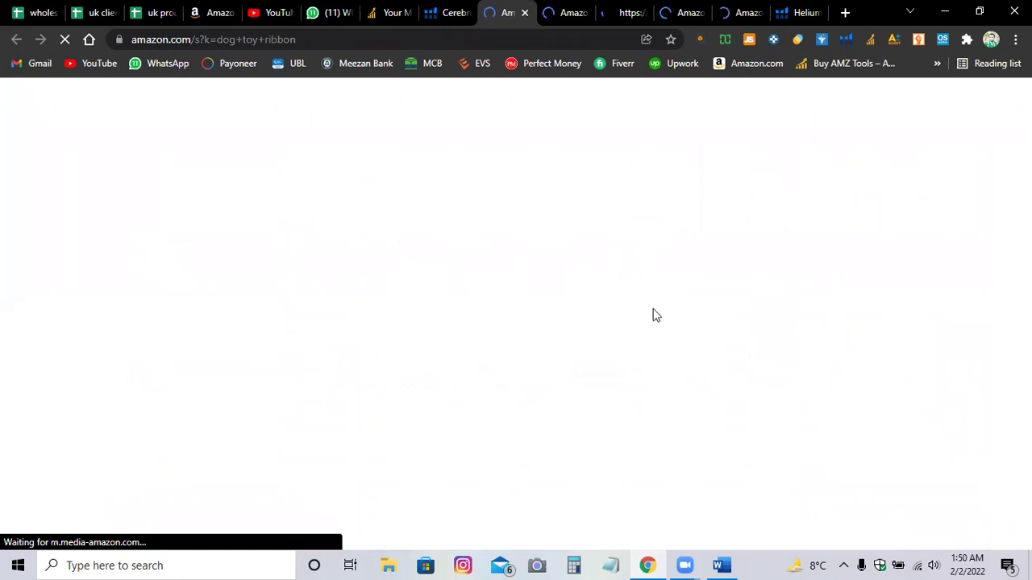
mouse_move(723, 564)
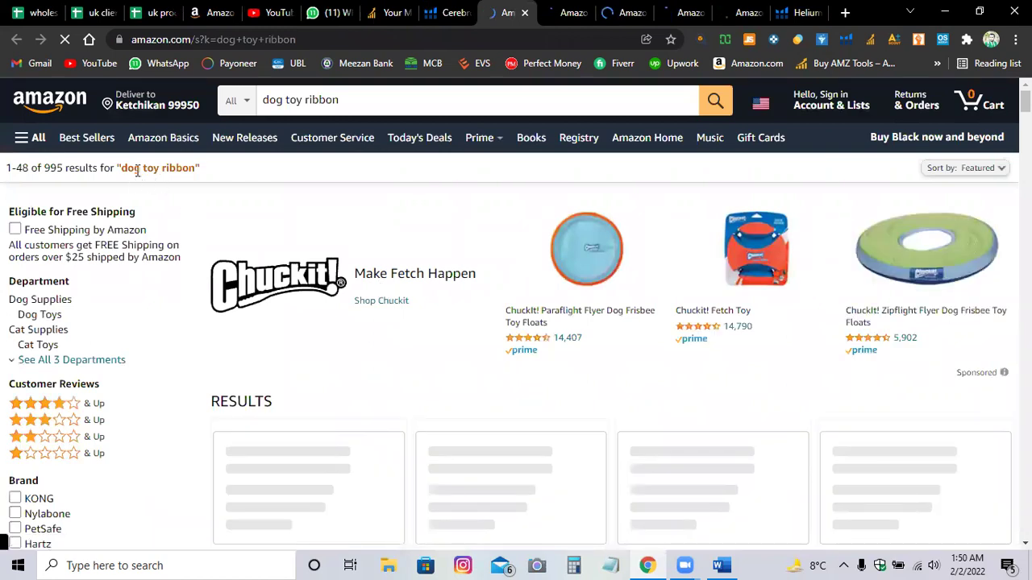
left_click(570, 9)
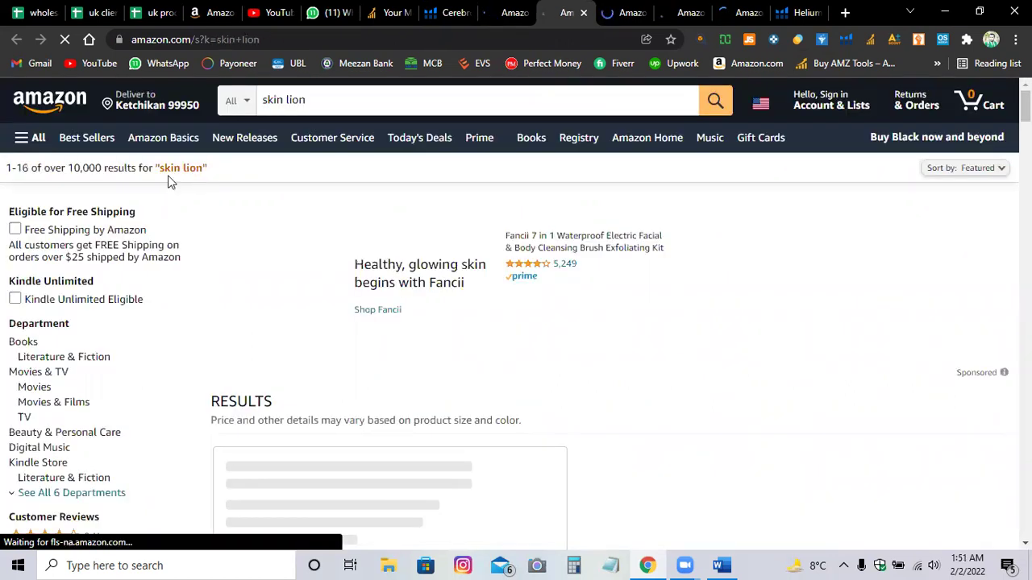
left_click(501, 13)
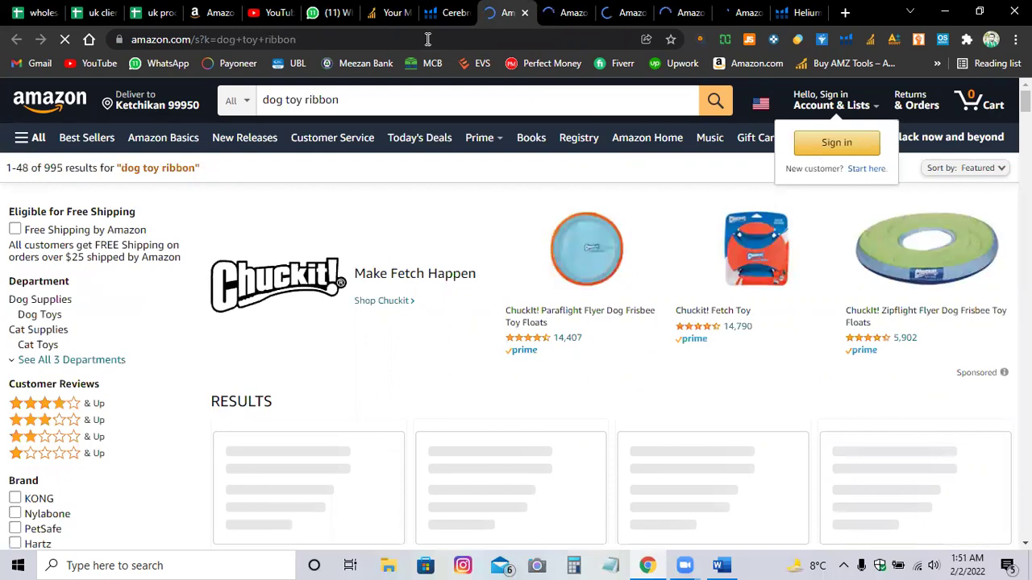
Return to the Cerebro page and review the searched product ASIN, the filters and the keyword summary above the results.
left_click(449, 8)
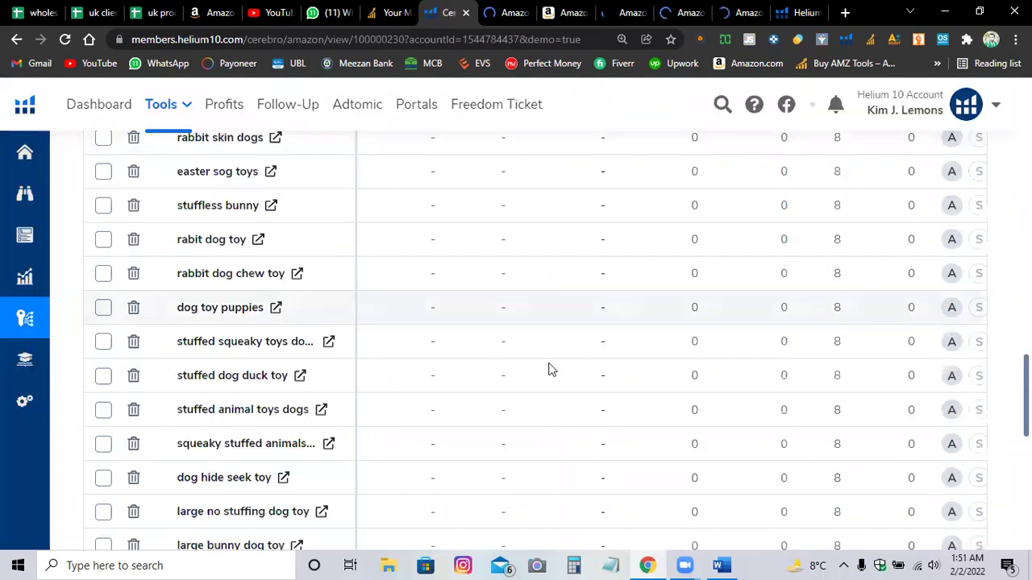
scroll(543, 356, "up", 10)
scroll(505, 353, "up", 10)
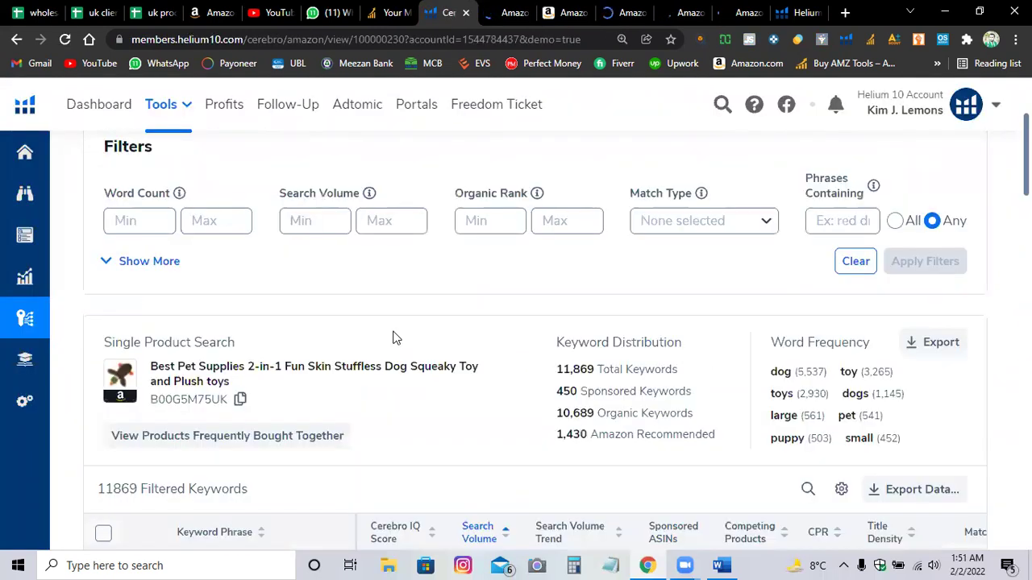
scroll(389, 337, "up", 2)
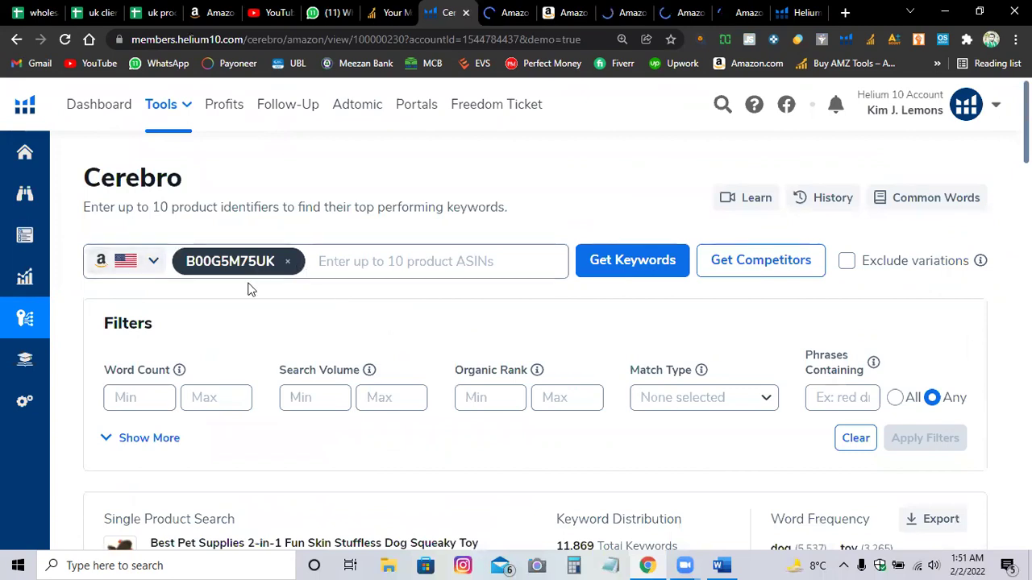
left_click(588, 278)
scroll(476, 307, "down", 1)
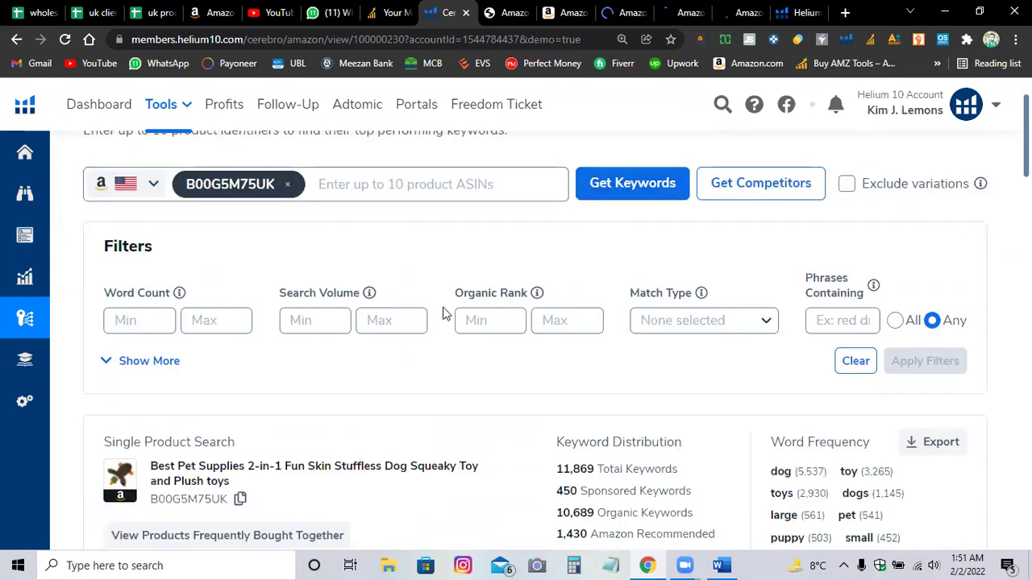
scroll(387, 316, "down", 4)
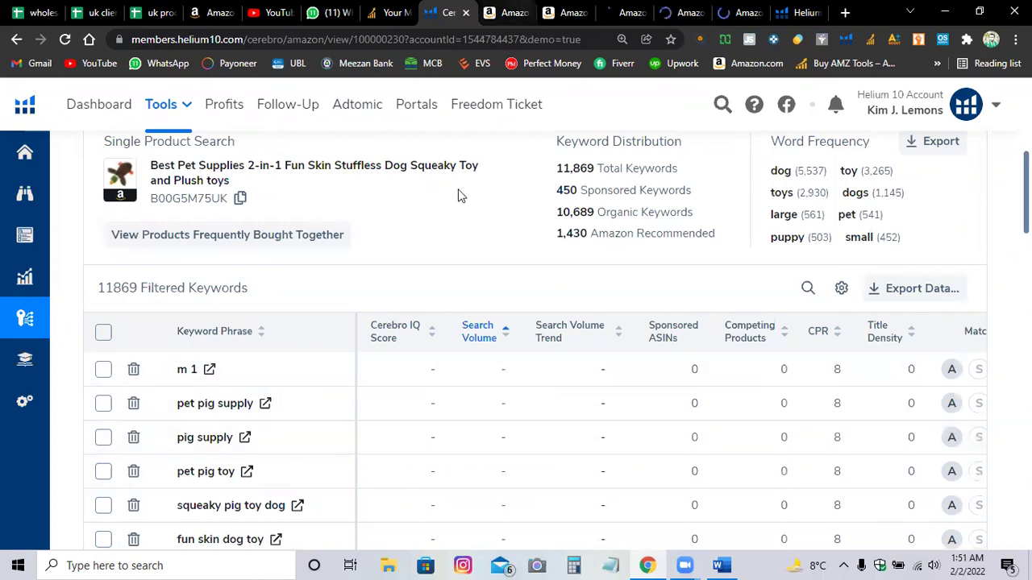
On the "dog toy ribbon" search, open the Helium 10 extension and reselect the current account.
key("ctrl+Tab")
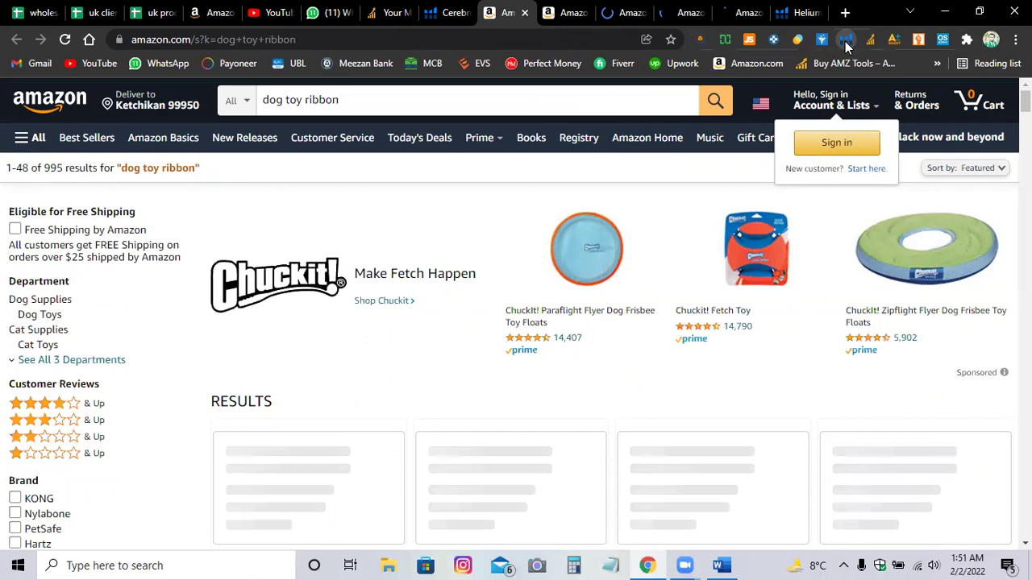
left_click(846, 45)
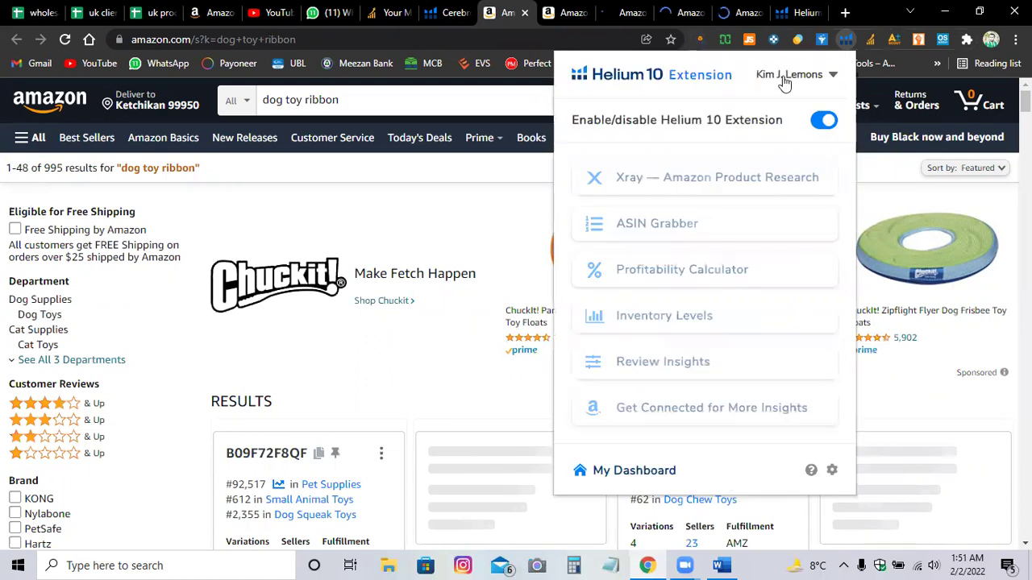
left_click(784, 77)
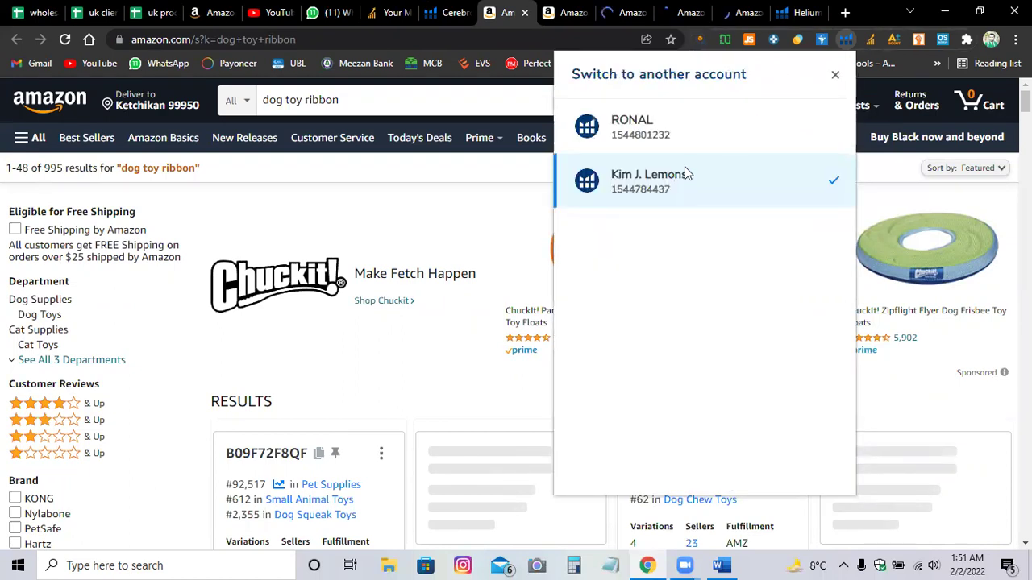
left_click(661, 175)
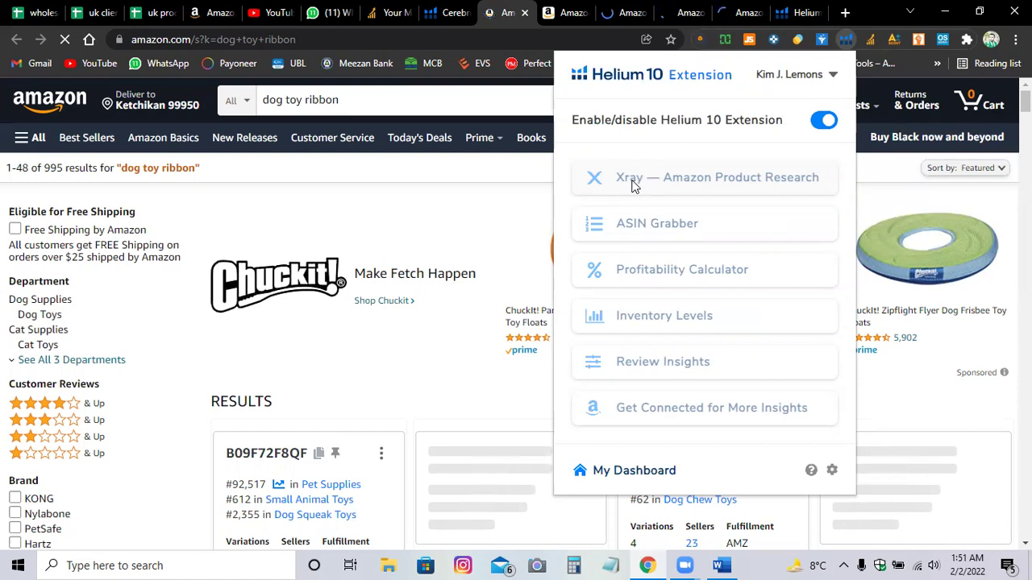
Switch to the "skin lion" Amazon search and run the Helium 10 Xray product research on it.
left_click(575, 12)
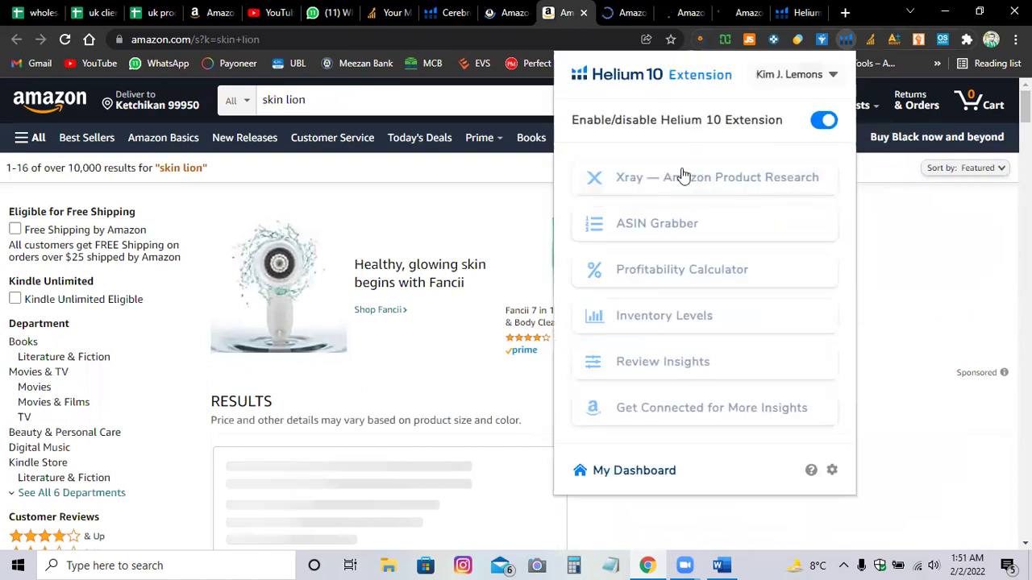
left_click(682, 176)
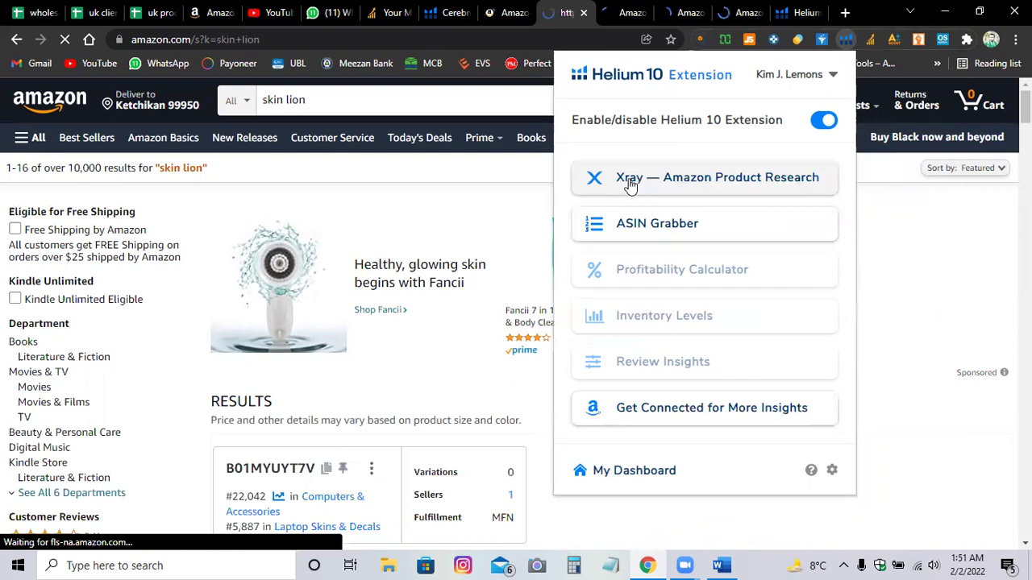
left_click(653, 231)
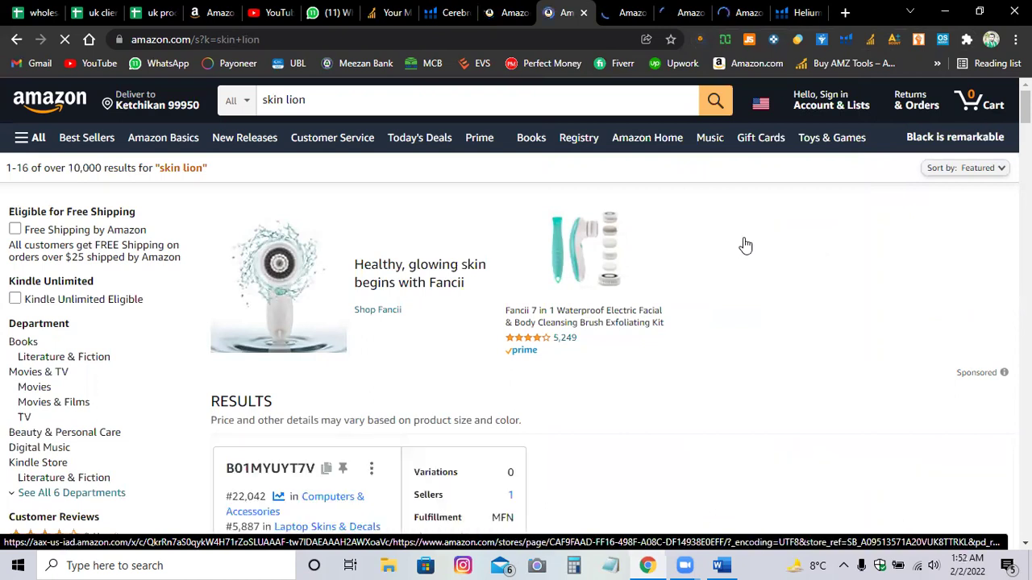
left_click(849, 45)
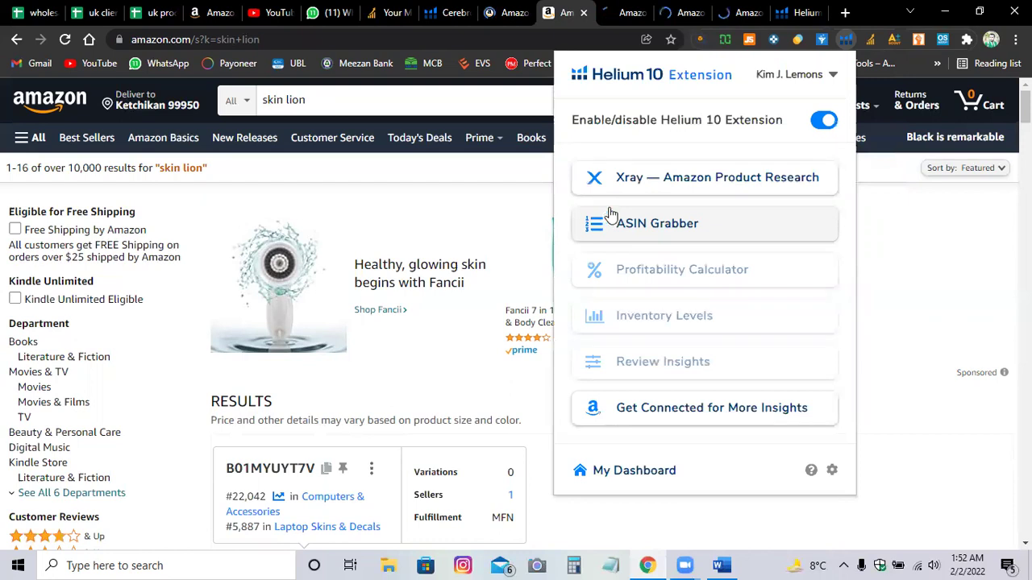
left_click(621, 187)
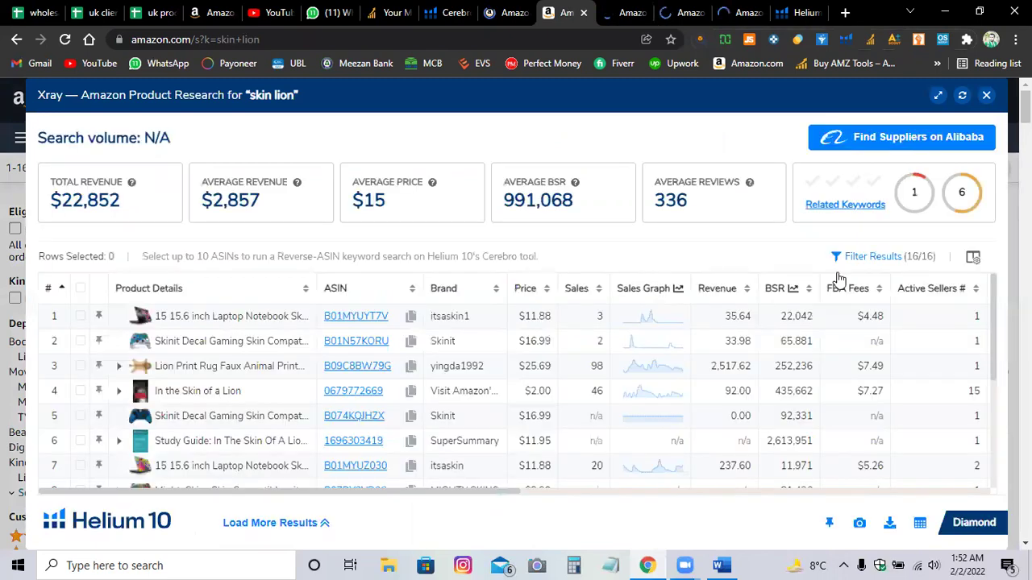
Apply the filter that hides sponsored products to the "skin lion" Xray results and sort them by revenue, highest first.
left_click(838, 255)
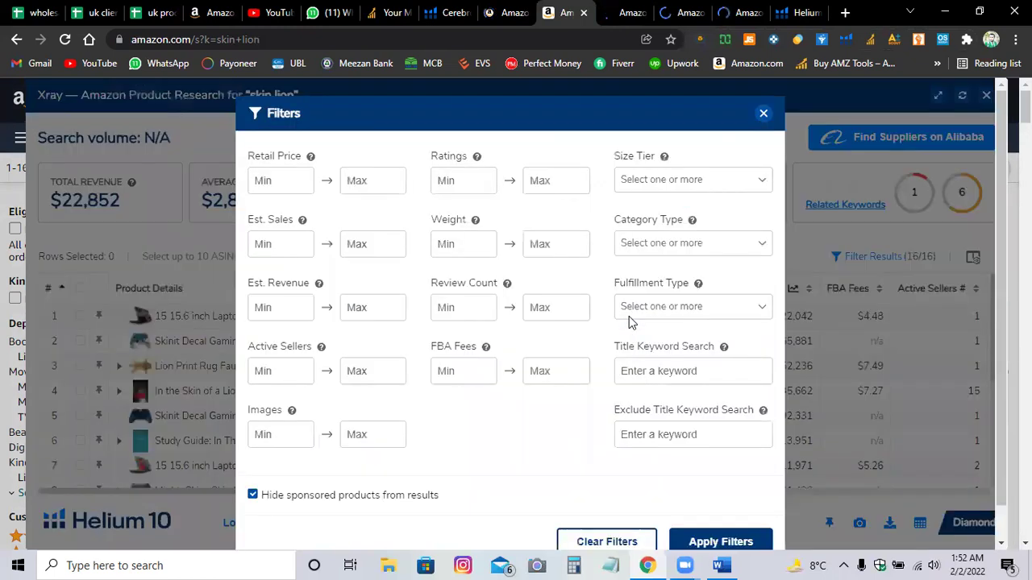
left_click(720, 541)
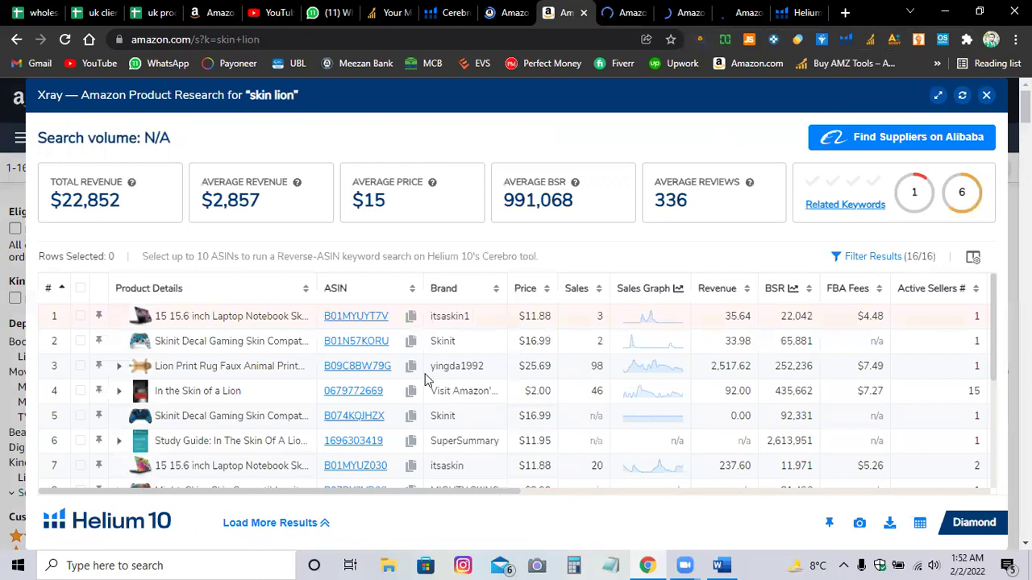
left_click(728, 288)
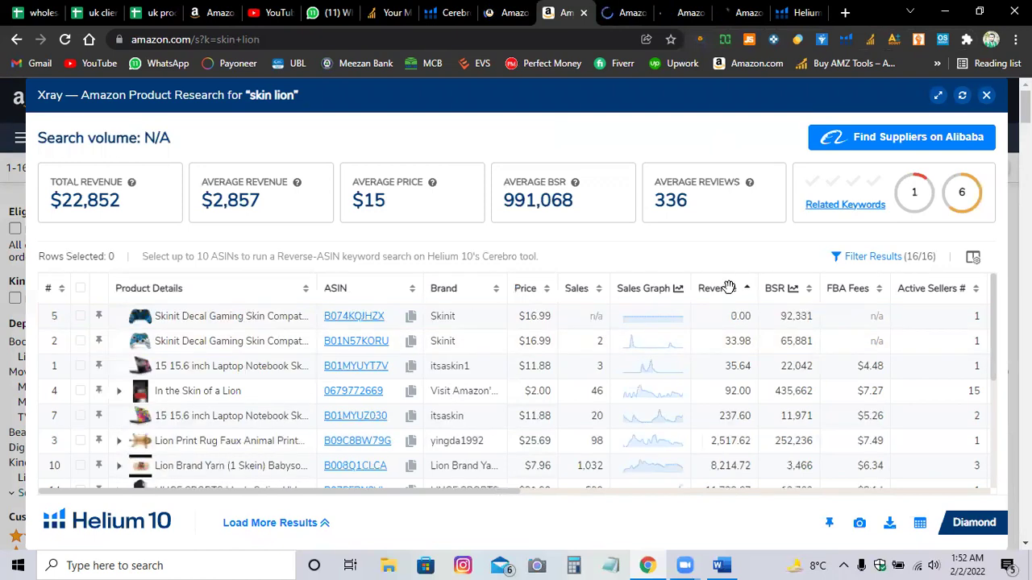
left_click(728, 288)
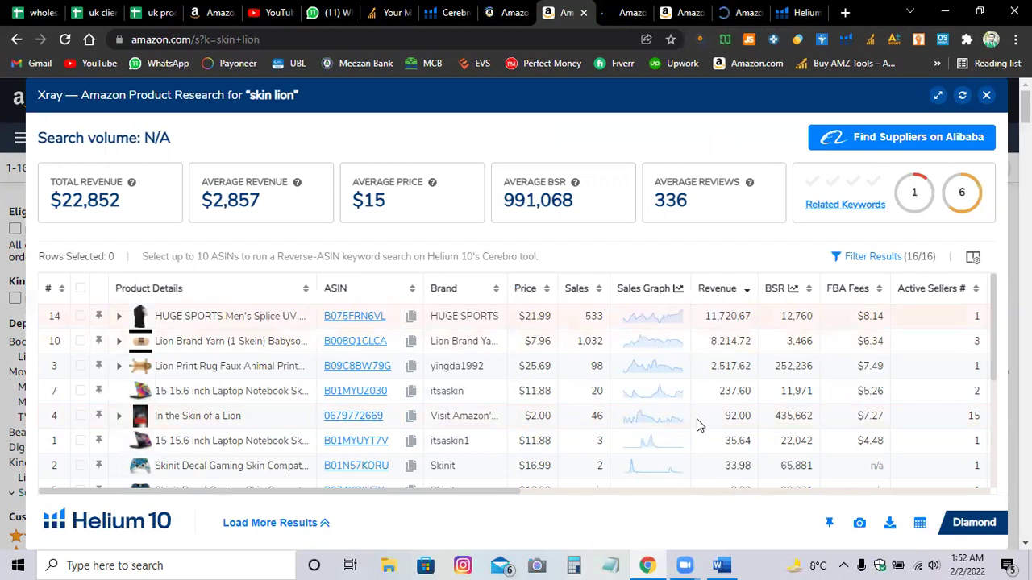
Examine the active sellers, ratings and review counts of the "skin lion" products in the Xray table.
scroll(696, 419, "right", 1)
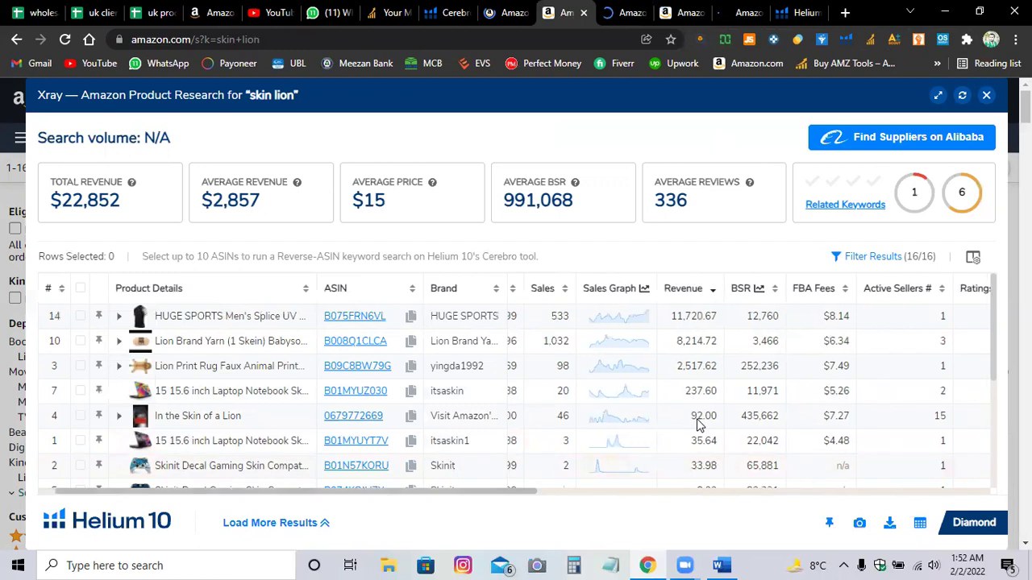
scroll(698, 425, "right", 3)
scroll(698, 425, "right", 2)
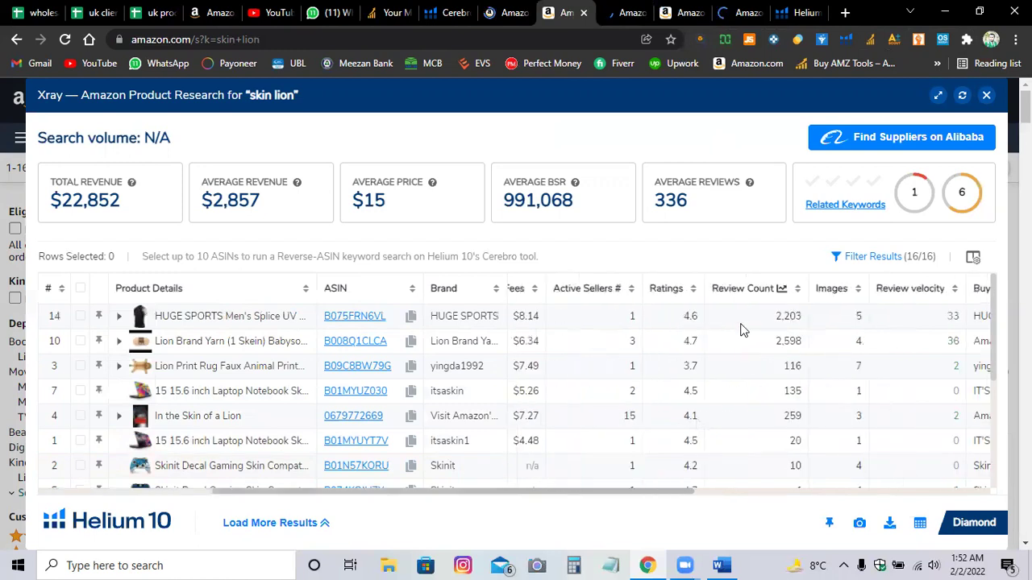
scroll(734, 339, "right", 1)
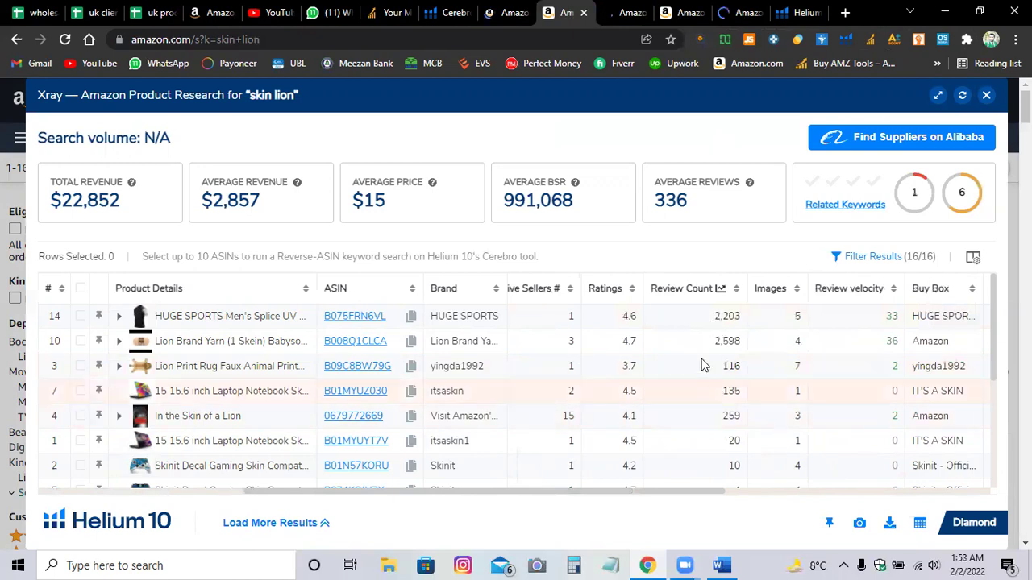
scroll(707, 454, "down", 1)
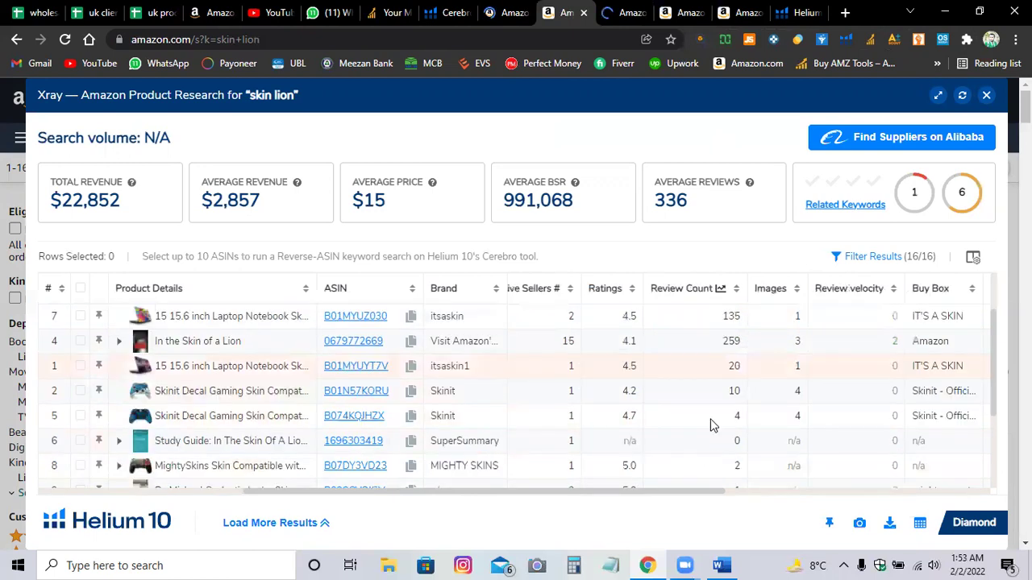
scroll(713, 422, "up", 1)
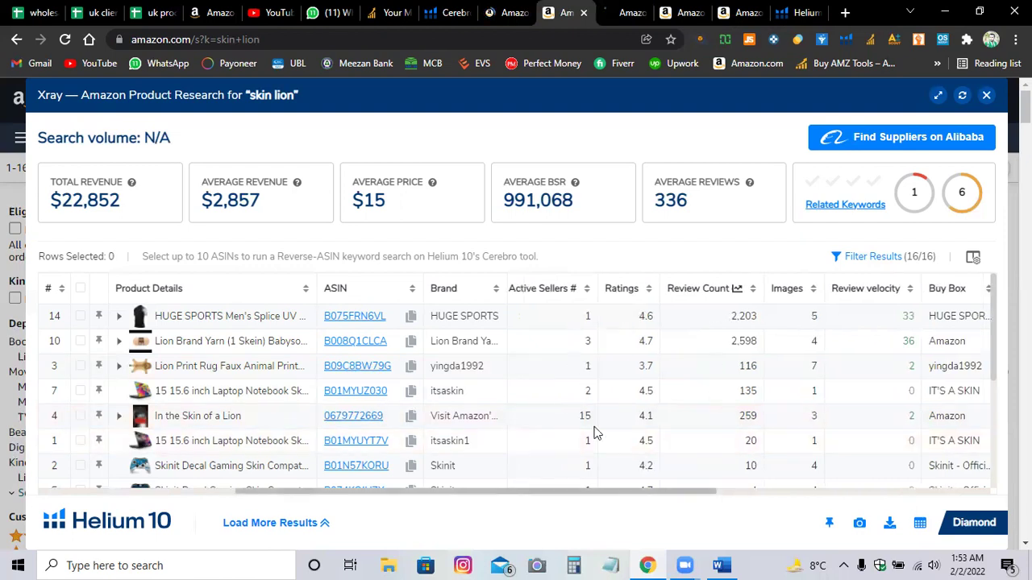
scroll(620, 331, "left", 5)
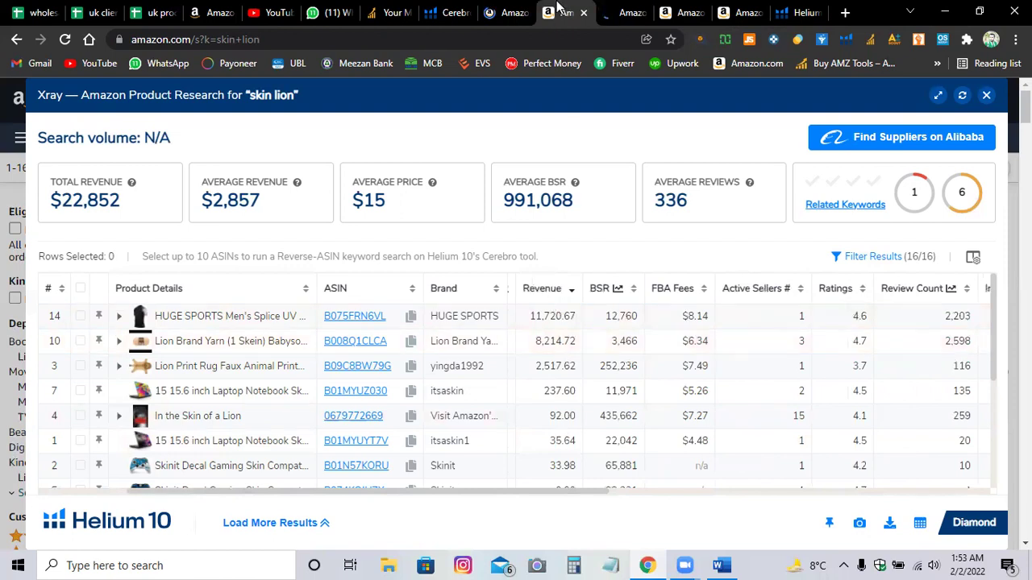
Close the "skin lion" search and run Xray on the "fill freeze dog toy" Amazon results.
left_click(584, 18)
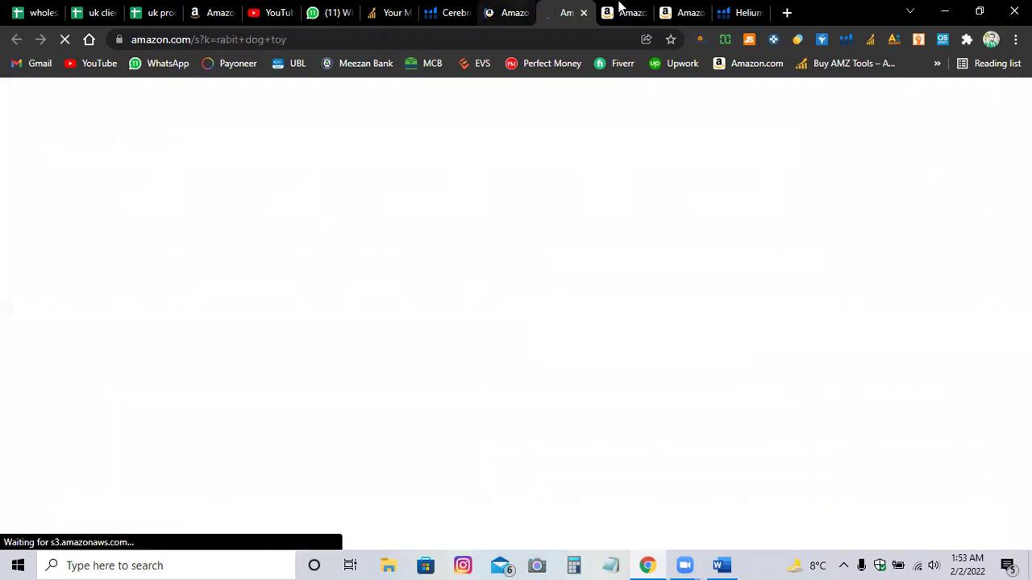
left_click(620, 10)
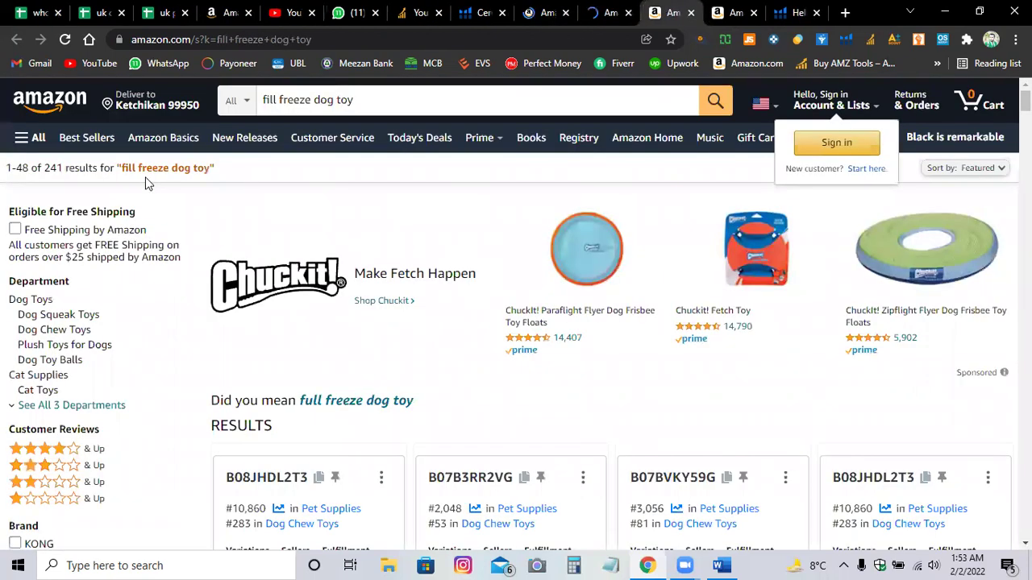
left_click(844, 38)
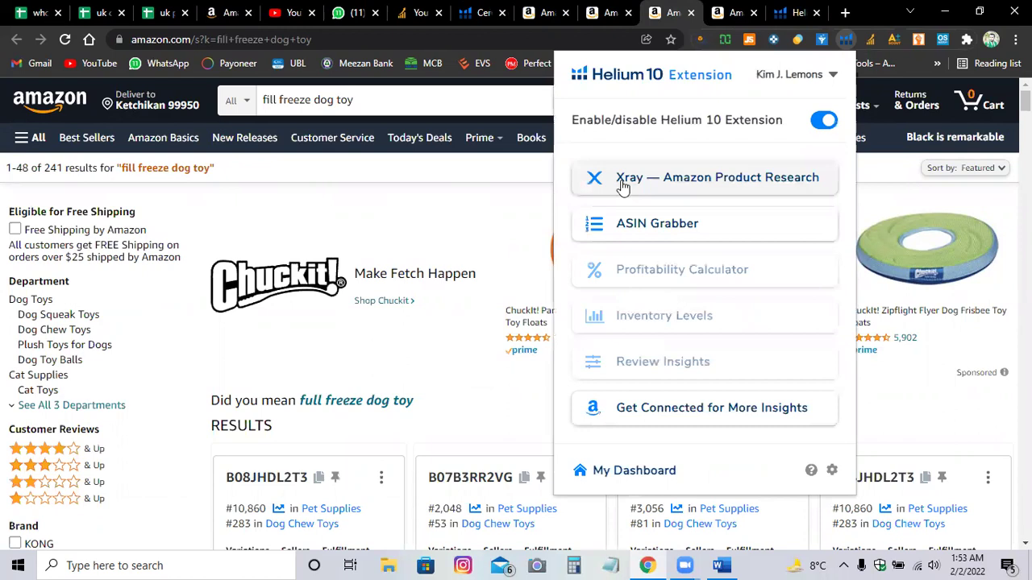
left_click(622, 181)
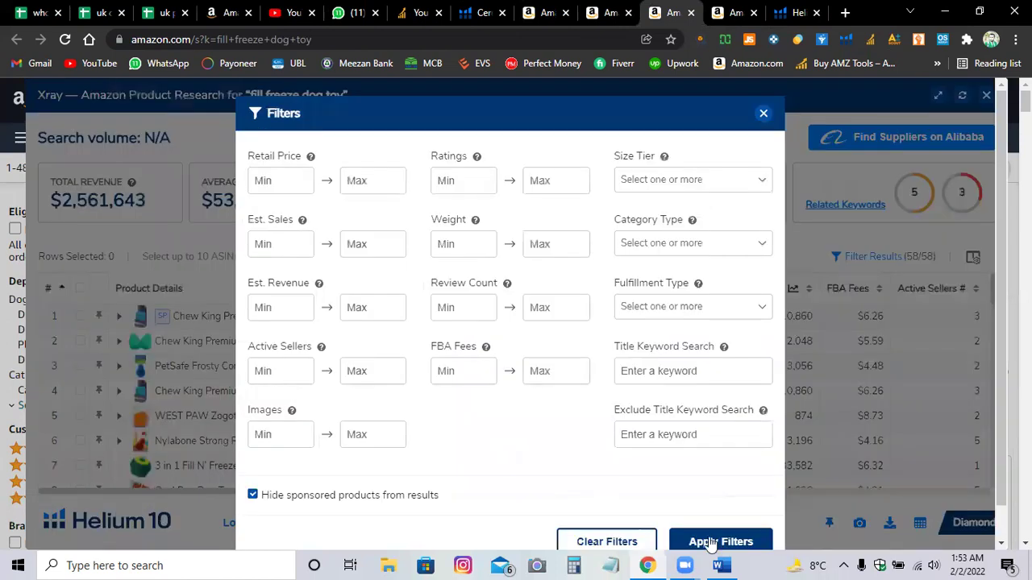
Hide sponsored products from the "fill freeze dog toy" Xray results and sort them by revenue, highest first.
left_click(710, 545)
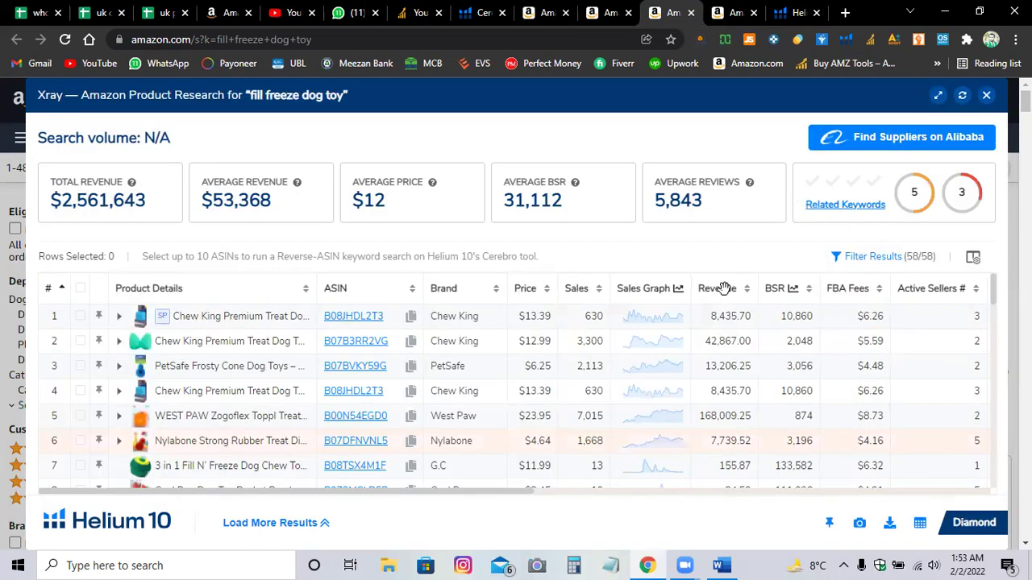
left_click(724, 288)
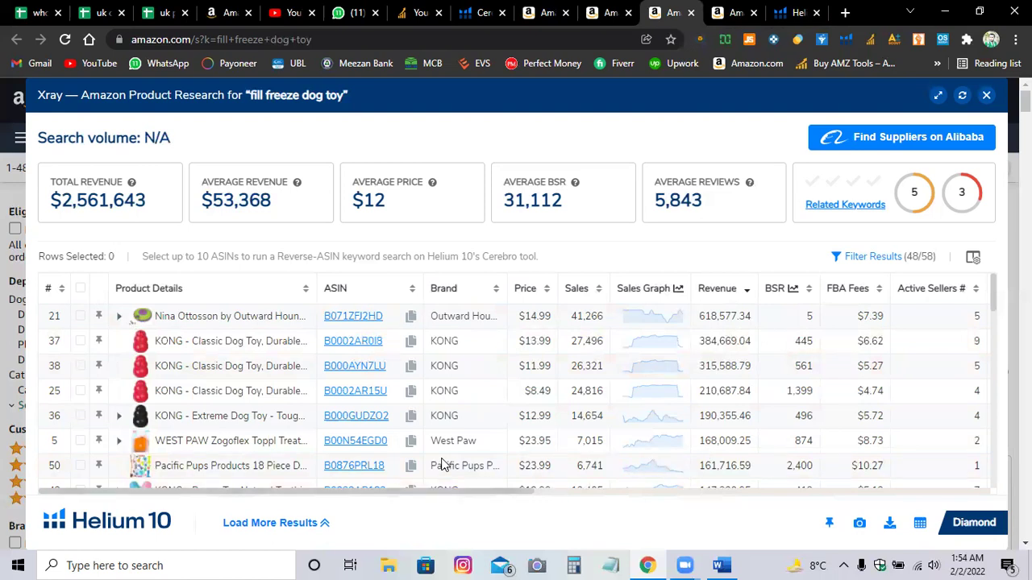
Examine the active sellers, ratings, review counts and review velocity of the "fill freeze dog toy" products in the Xray table.
scroll(441, 465, "right", 2)
scroll(442, 465, "right", 5)
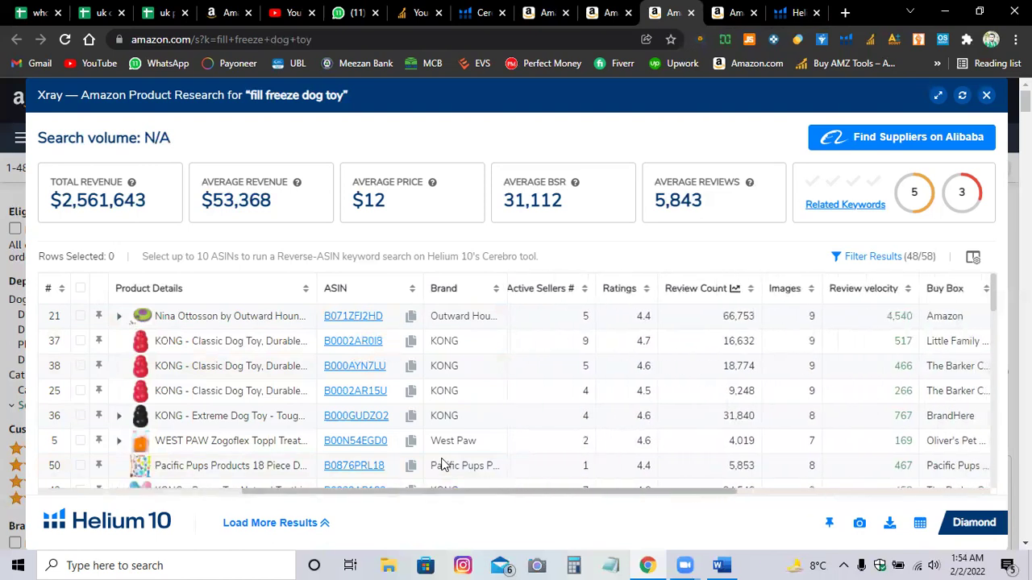
scroll(442, 466, "left", 7)
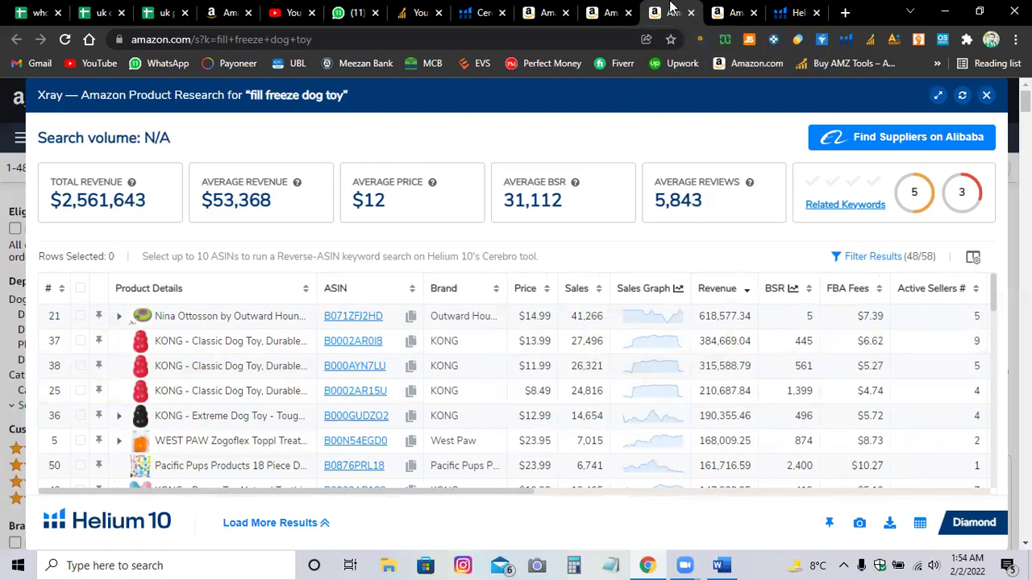
Switch to the "rabbit dog toy" Amazon results and run Xray on them.
left_click(610, 13)
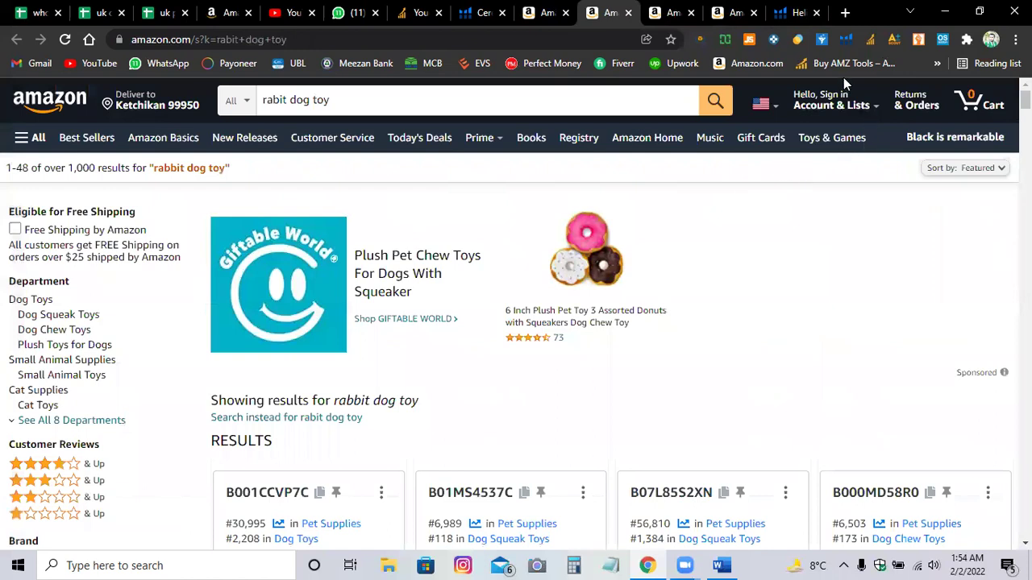
left_click(846, 41)
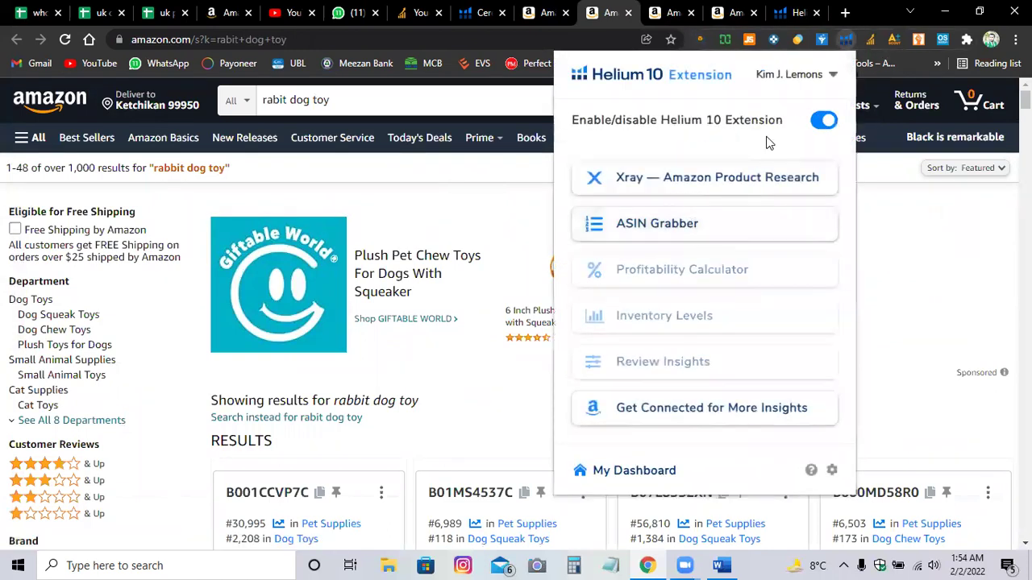
left_click(650, 179)
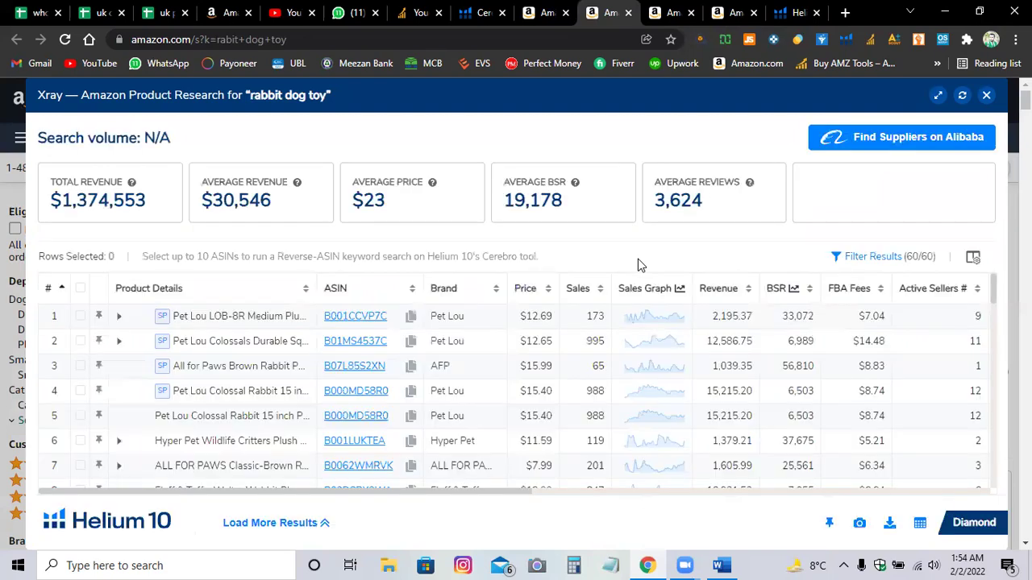
Hide sponsored products from the "rabbit dog toy" Xray results and sort them by revenue, highest first.
left_click(838, 258)
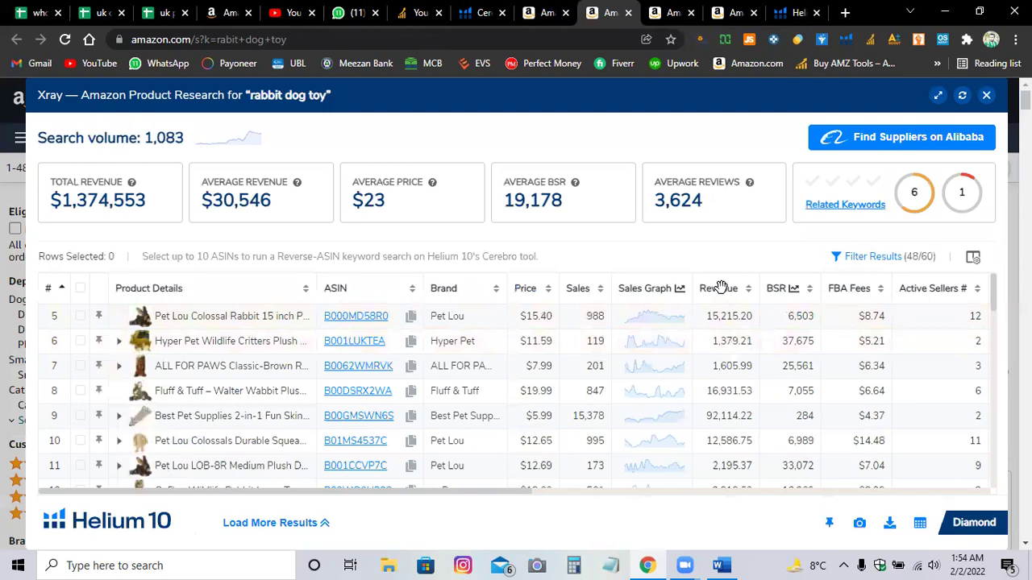
left_click(721, 288)
left_click(719, 288)
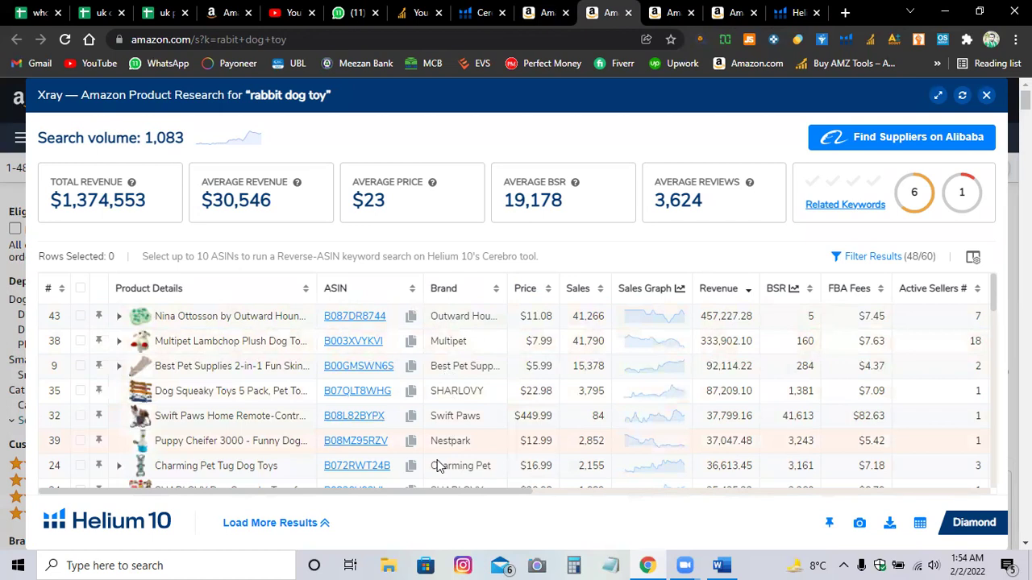
Examine the revenue, active sellers, ratings and review counts of the "rabbit dog toy" products in the Xray table.
scroll(438, 465, "right", 1)
scroll(438, 467, "right", 1)
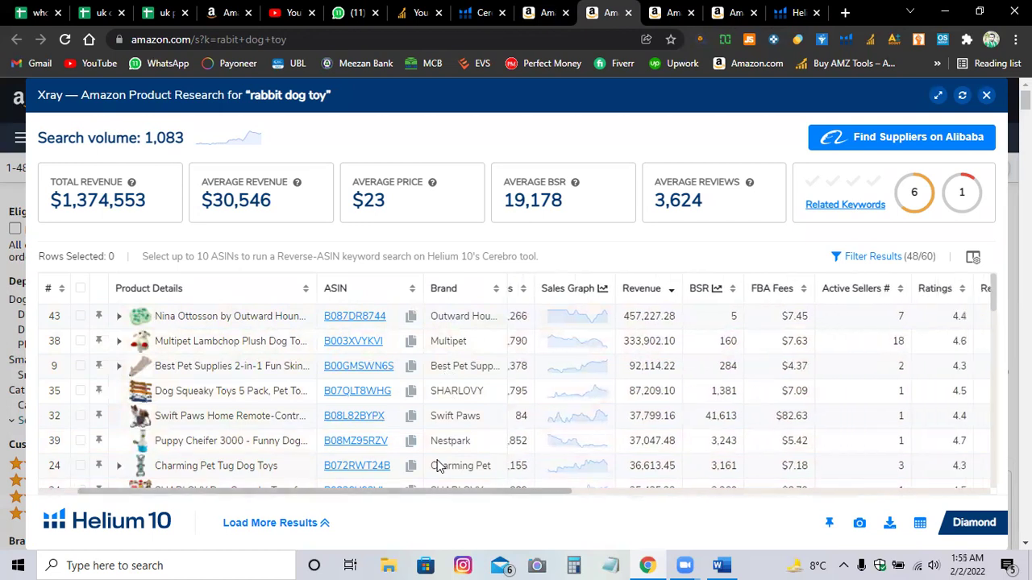
scroll(438, 465, "right", 5)
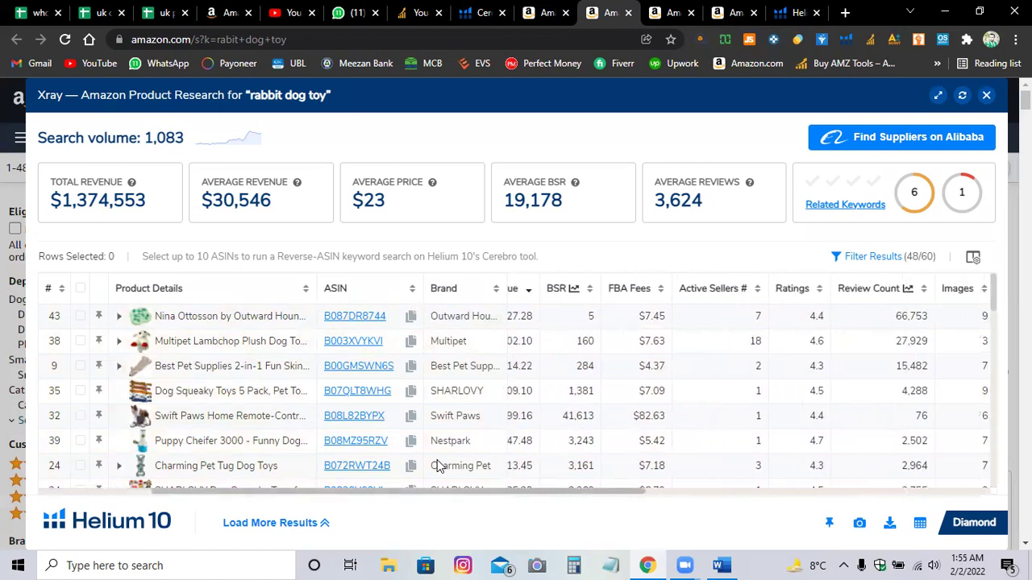
scroll(437, 465, "right", 2)
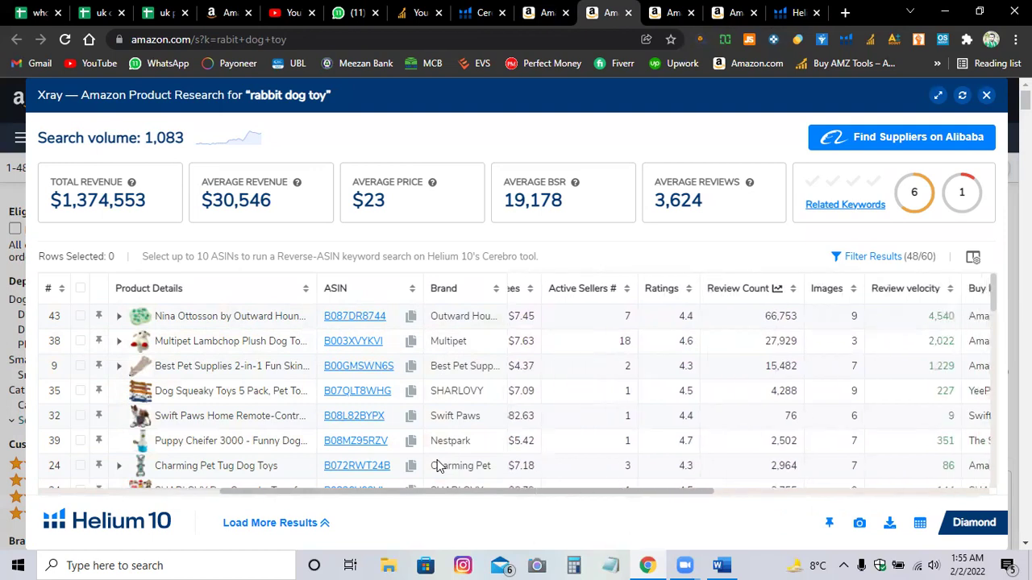
scroll(438, 465, "left", 5)
scroll(438, 465, "left", 1)
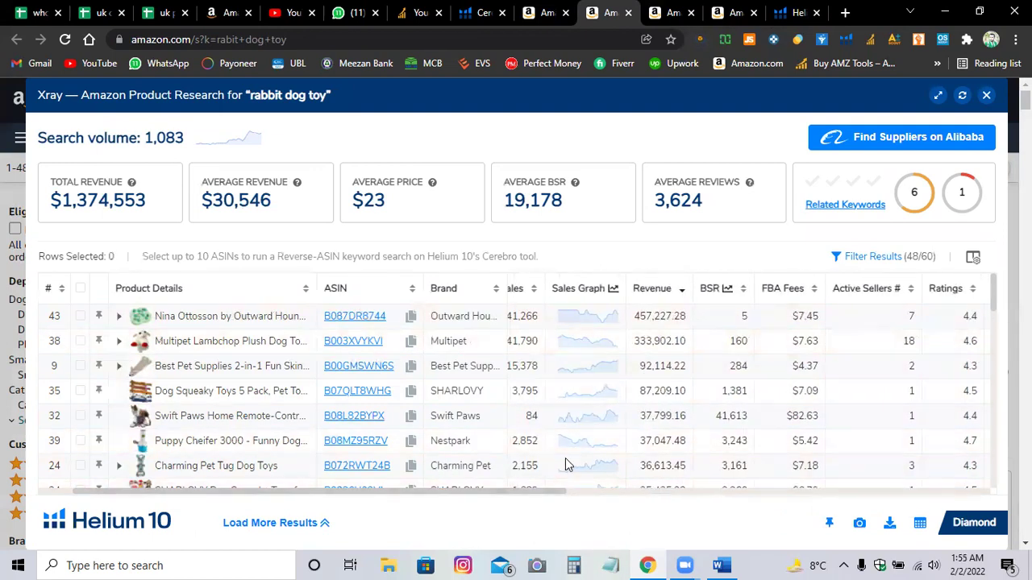
scroll(565, 465, "right", 1)
scroll(565, 458, "right", 2)
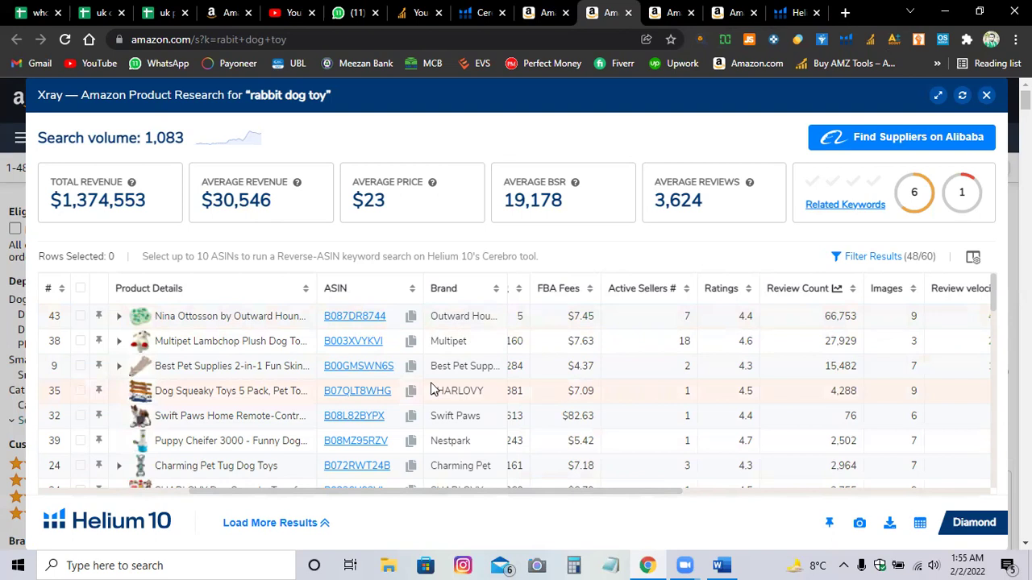
Close the "rabbit dog toy" and "fill freeze dog toy" Amazon searches.
left_click(687, 14)
left_click(609, 8)
left_click(630, 13)
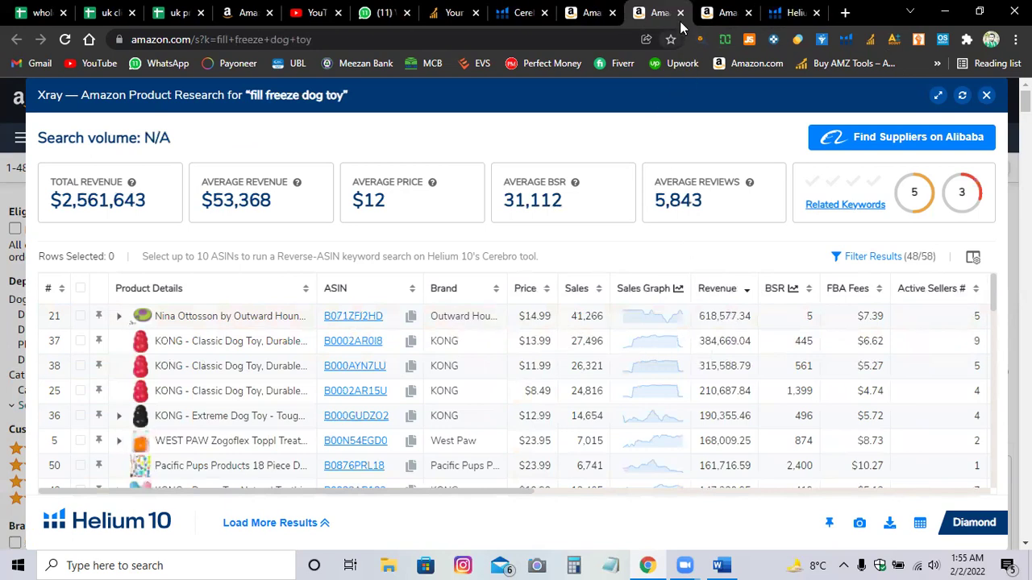
left_click(680, 13)
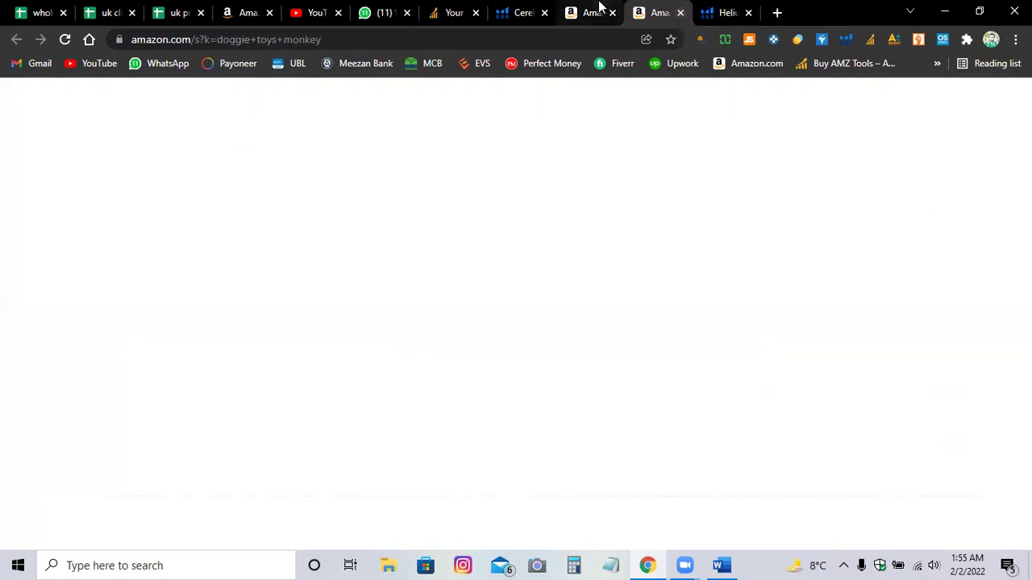
Check the "dog toy ribbon" search, then run Xray on the "doggie toys monkey" Amazon results.
left_click(602, 8)
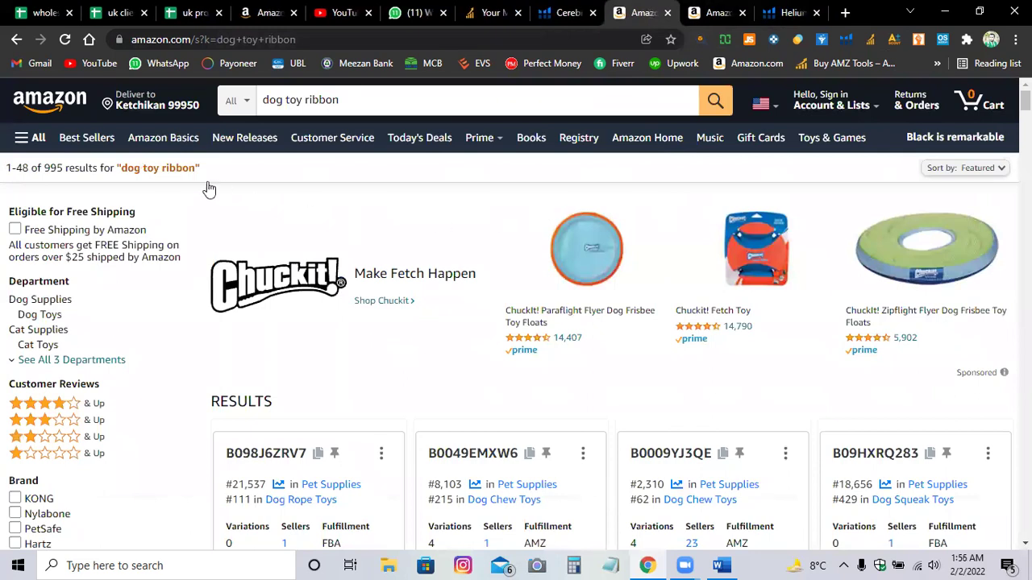
left_click(698, 9)
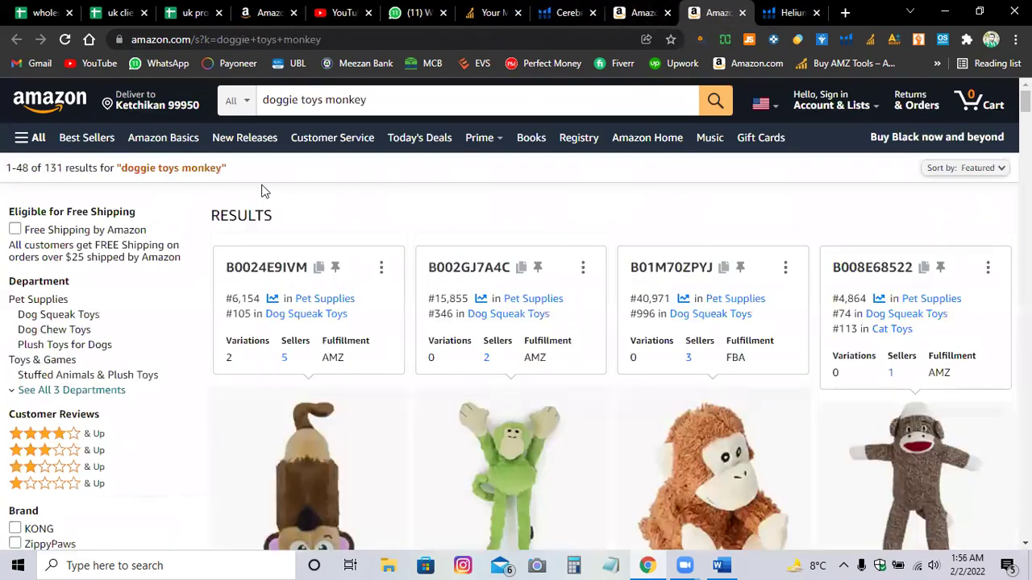
left_click(846, 39)
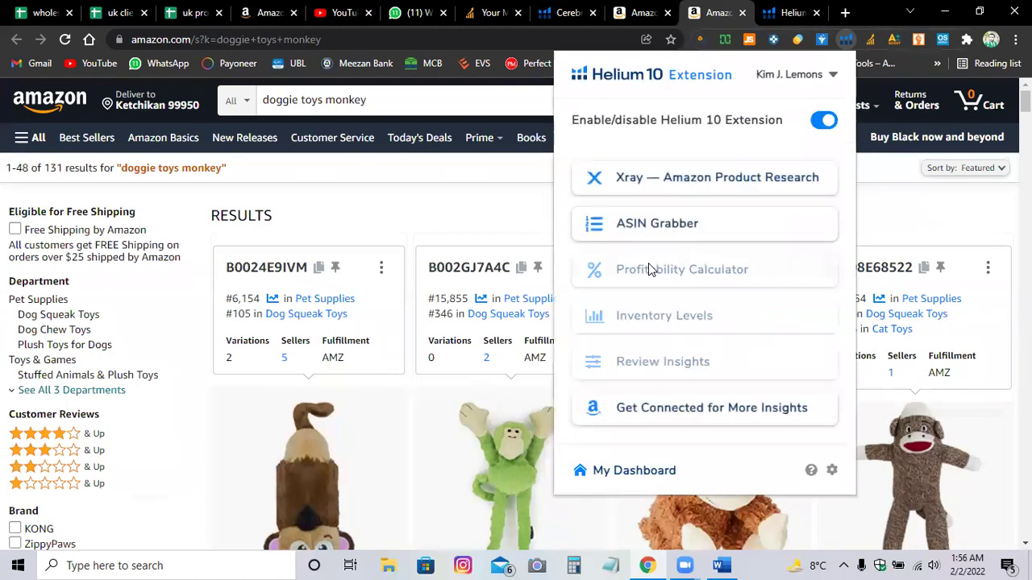
left_click(637, 184)
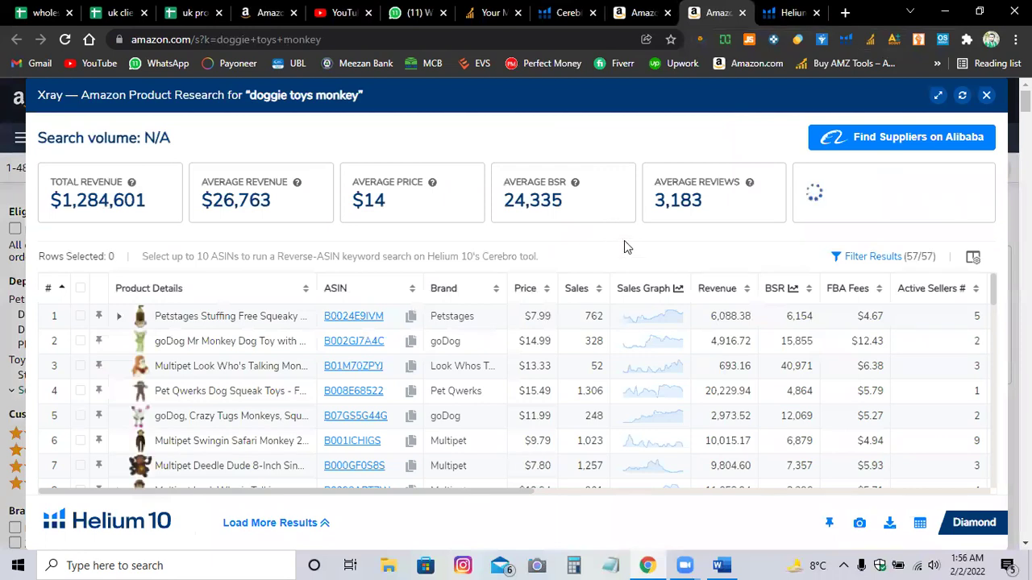
Hide sponsored products from the "doggie toys monkey" Xray results and sort them by revenue, highest first.
left_click(864, 258)
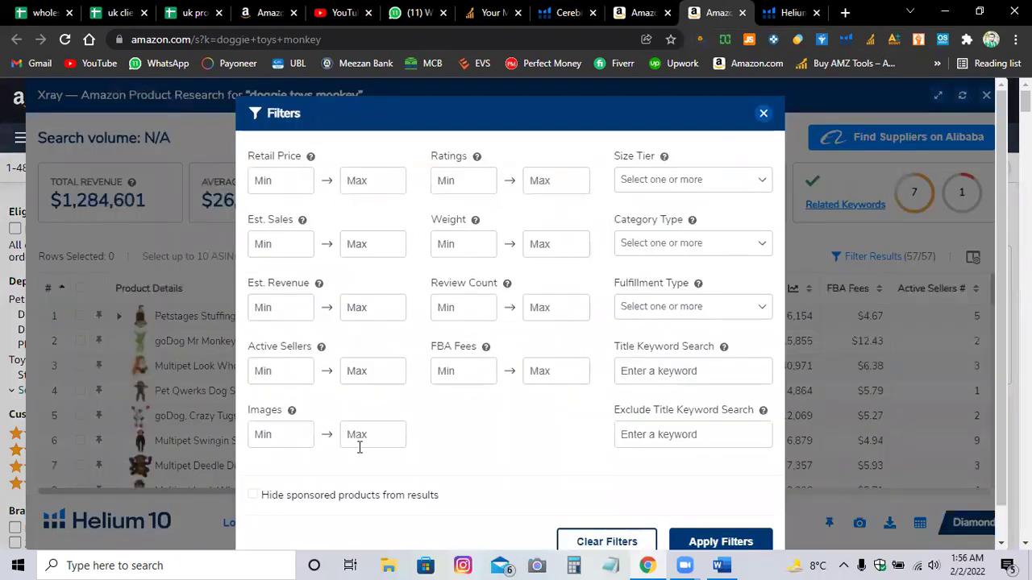
left_click(720, 541)
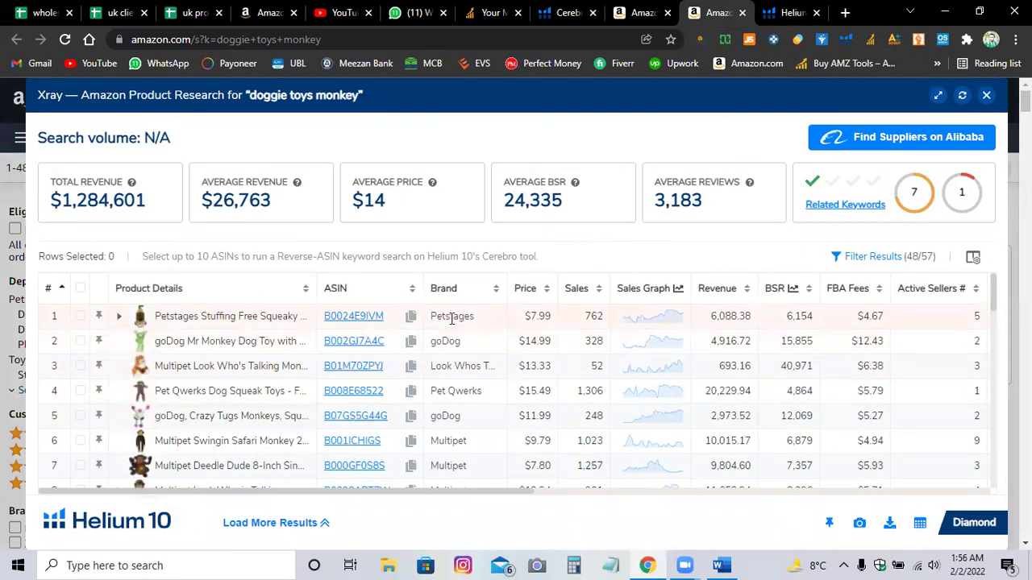
scroll(468, 378, "down", 1)
scroll(457, 413, "up", 1)
scroll(457, 413, "down", 1)
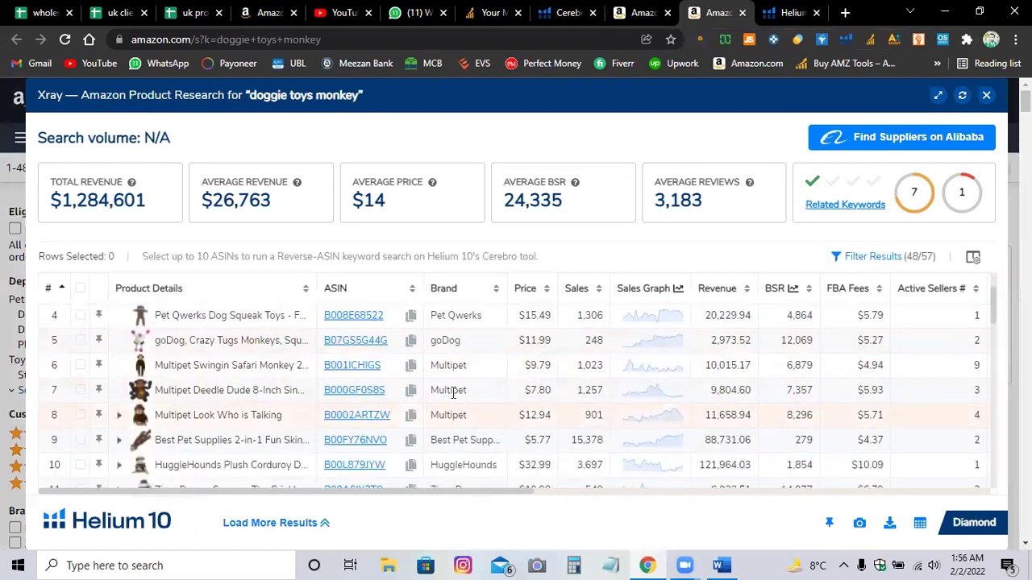
scroll(458, 423, "up", 1)
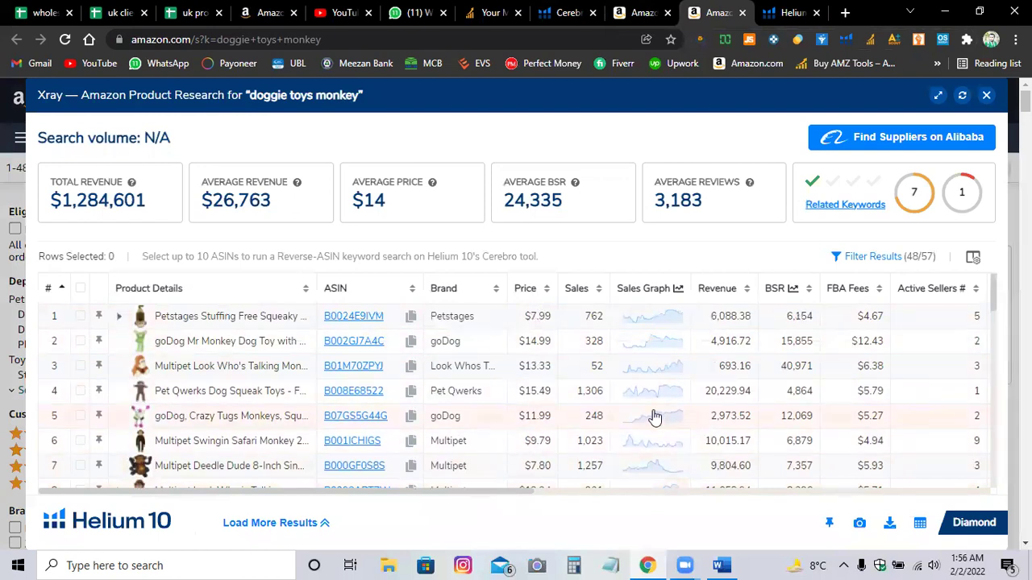
left_click(714, 288)
left_click(714, 288)
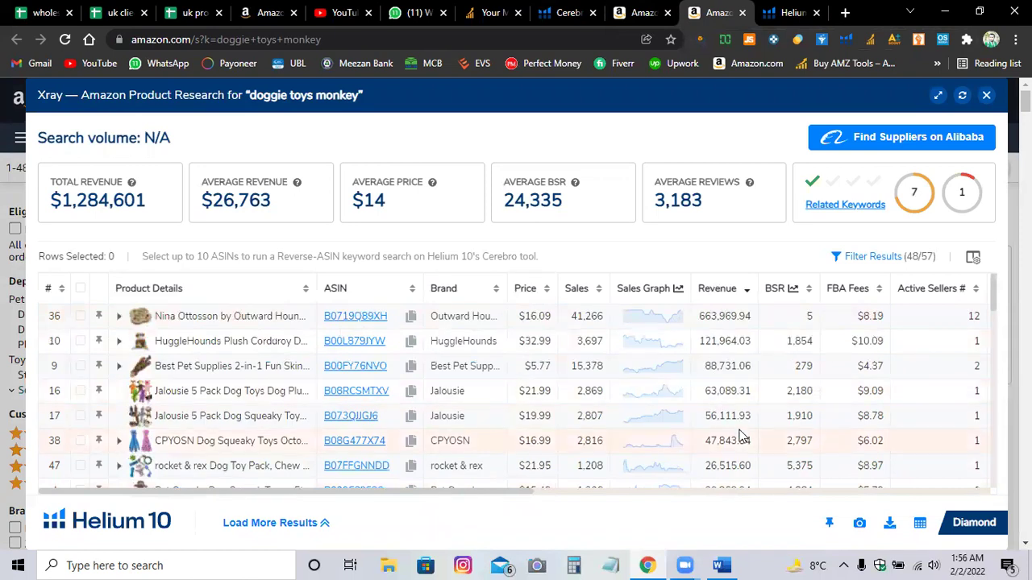
Examine the revenue, active sellers, ratings and review counts of the "doggie toys monkey" products in the Xray table.
scroll(740, 437, "down", 1)
scroll(740, 436, "down", 1)
scroll(728, 435, "up", 2)
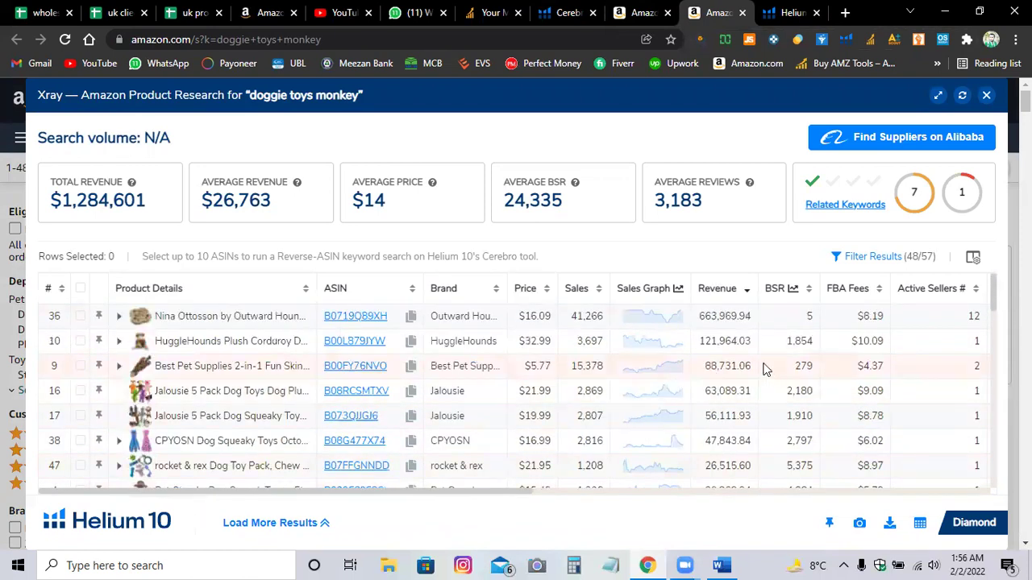
scroll(653, 466, "right", 3)
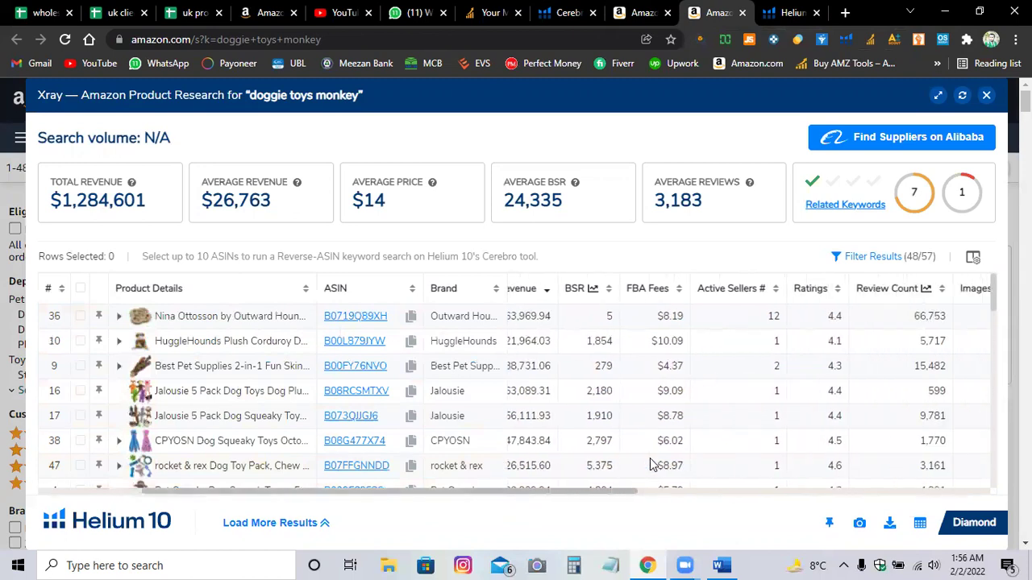
scroll(652, 465, "right", 3)
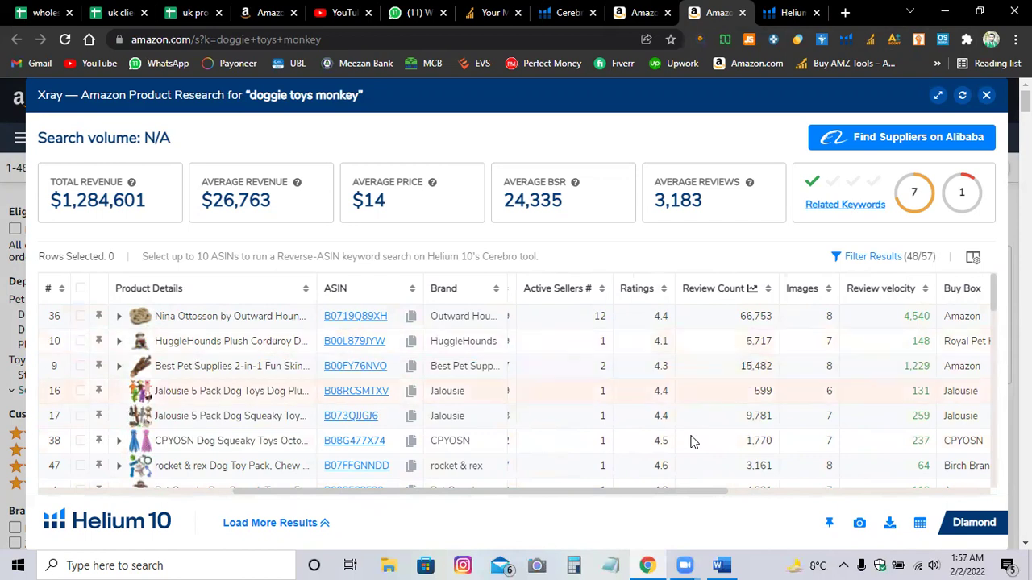
Divide 100,000 by 10 in the Windows Calculator, then close it.
left_click(573, 565)
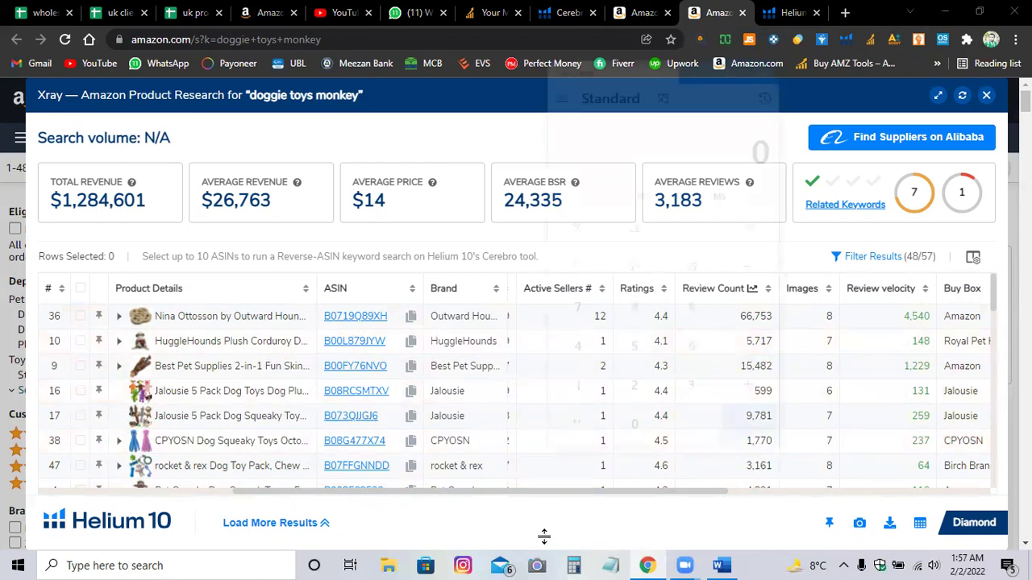
left_click(579, 403)
left_click(615, 432)
left_click(614, 433)
left_click(614, 433)
left_click(615, 433)
left_click(614, 433)
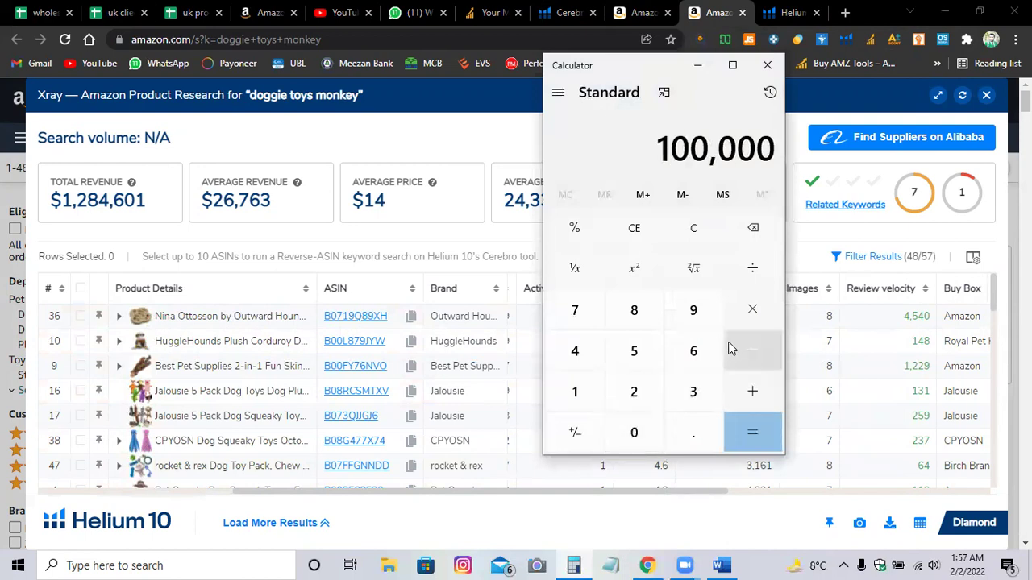
key("plus")
left_click(574, 391)
left_click(633, 435)
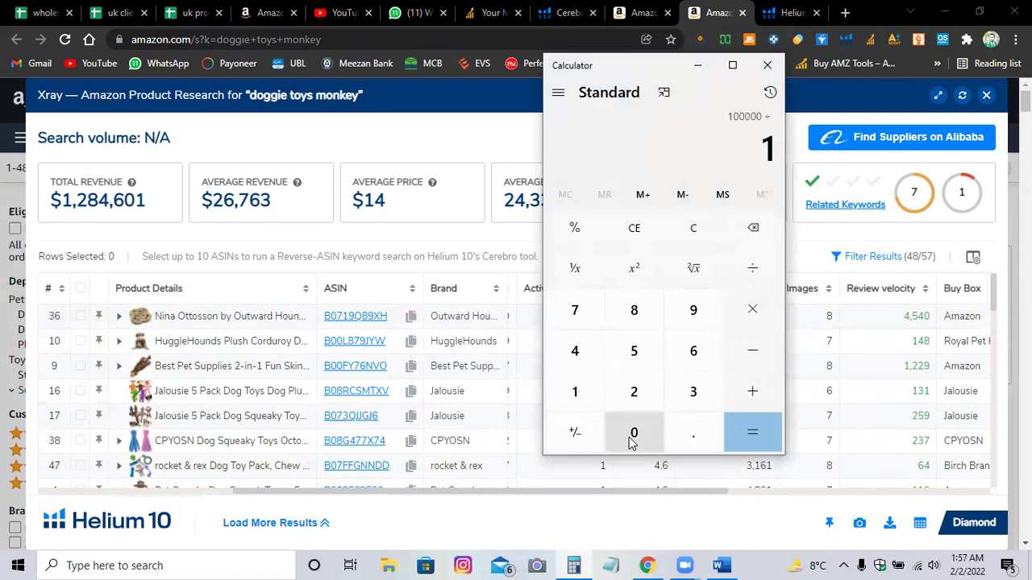
left_click(744, 420)
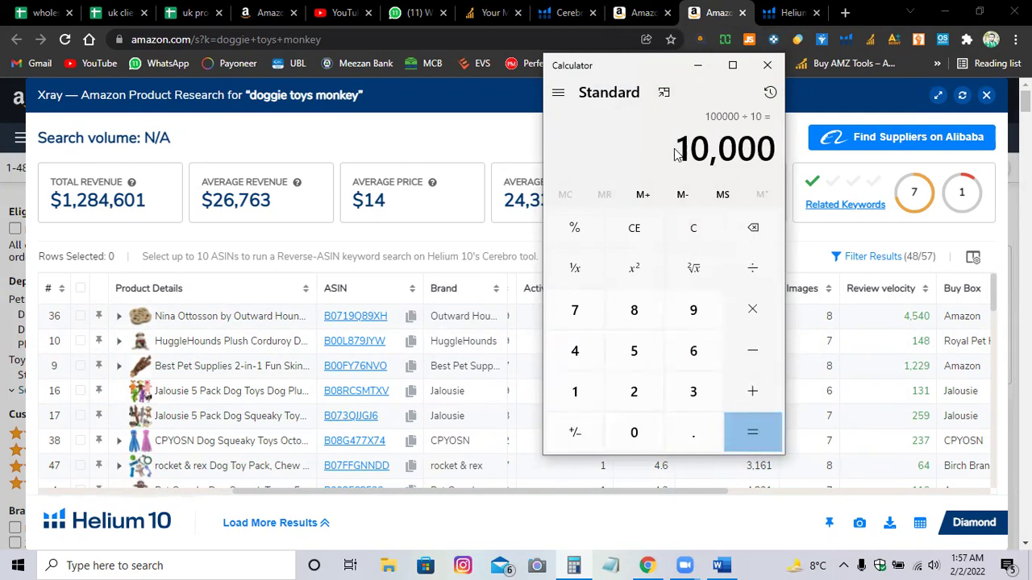
left_click(768, 65)
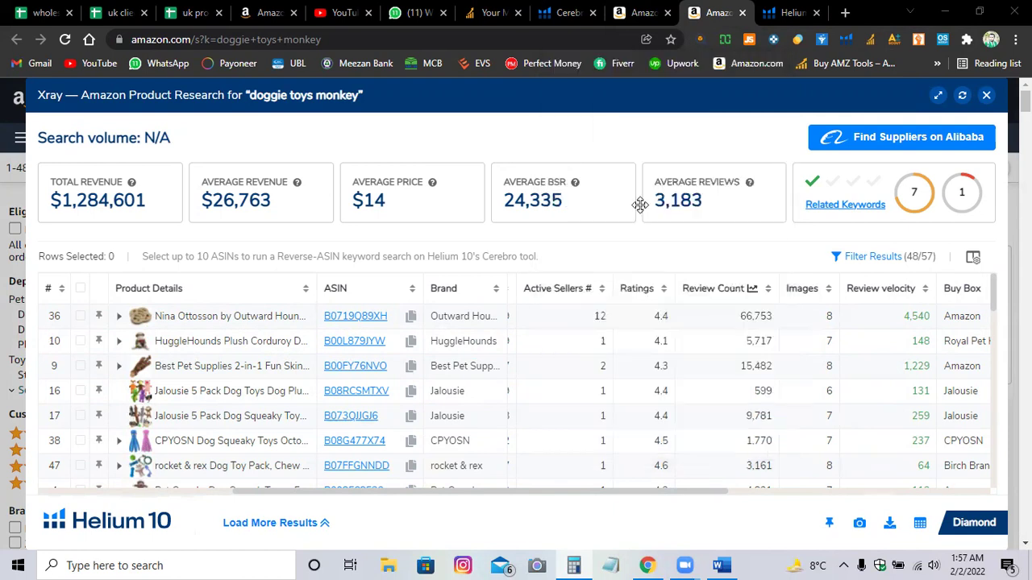
Close the "doggie toys monkey" search and go from the Cerebro keyword results to the Helium 10 dashboard.
scroll(389, 449, "right", 6)
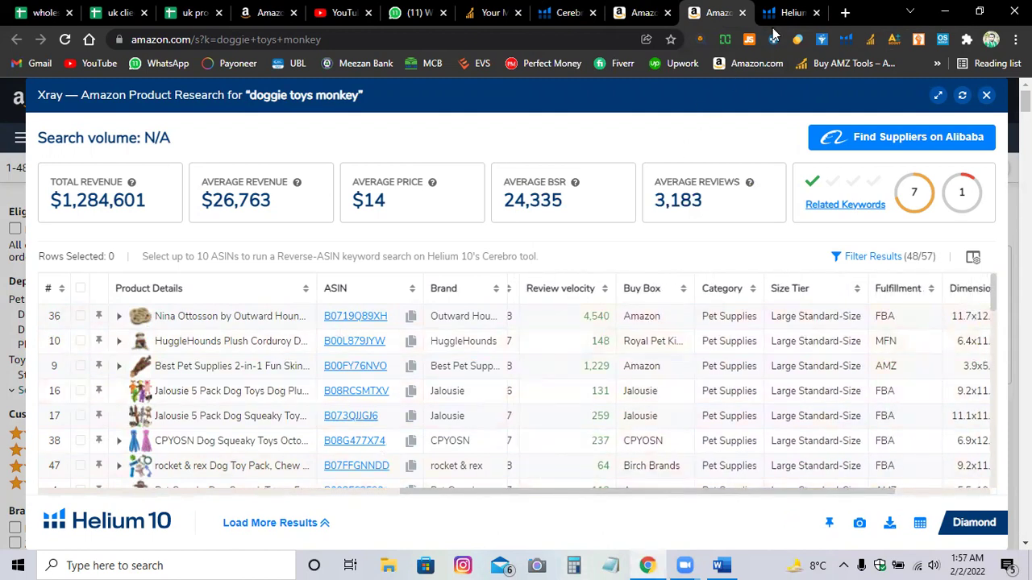
left_click(742, 12)
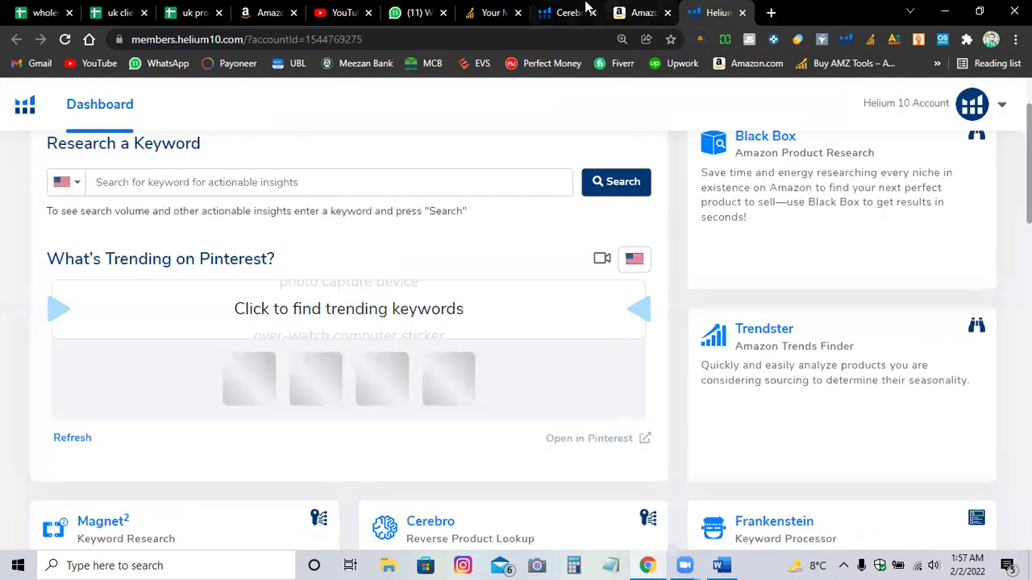
left_click(586, 5)
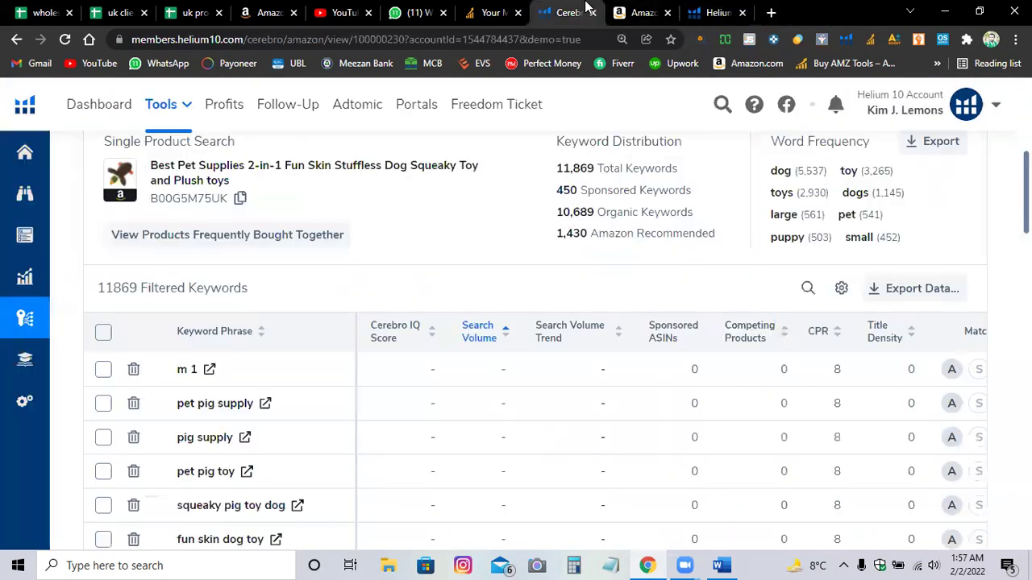
left_click(84, 111)
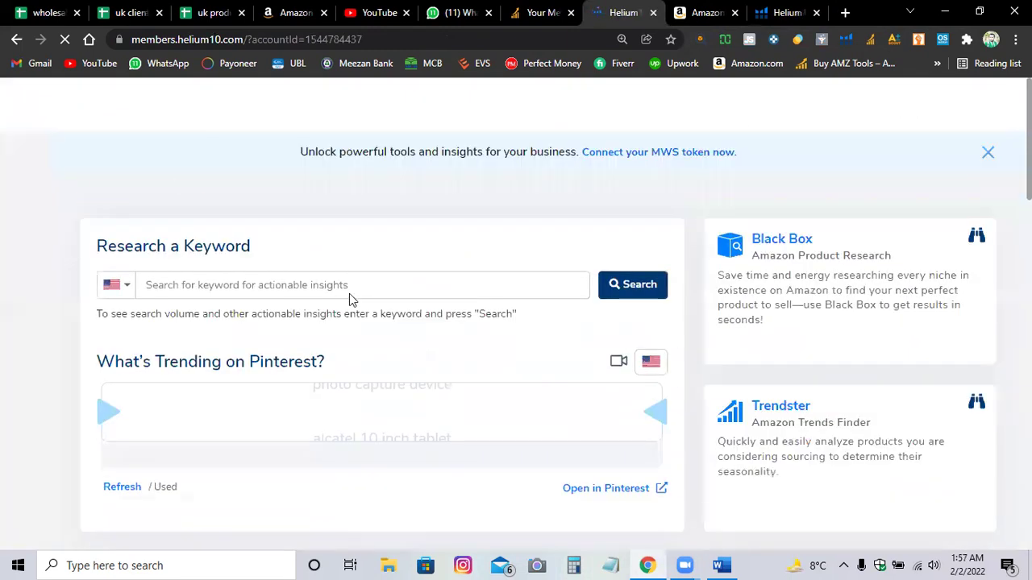
Open the Cerebro reverse product lookup from the Helium 10 keyword research tools.
scroll(699, 380, "down", 3)
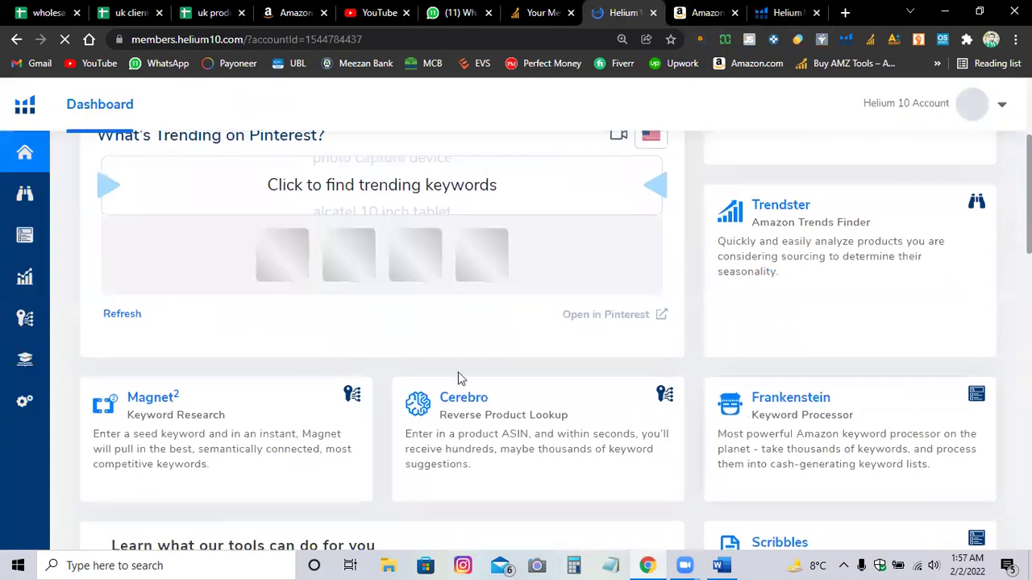
mouse_move(32, 153)
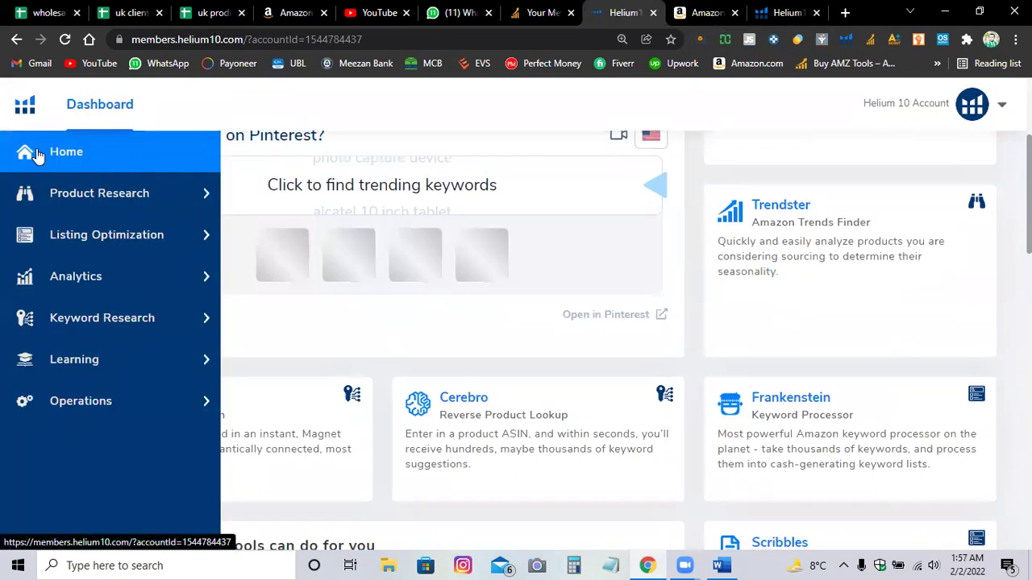
left_click(103, 319)
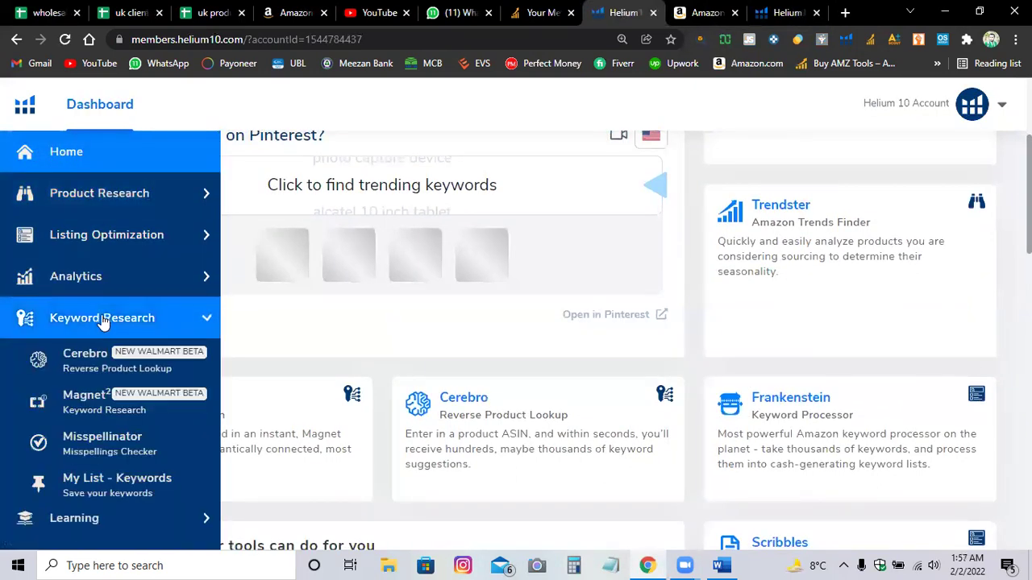
left_click(138, 359)
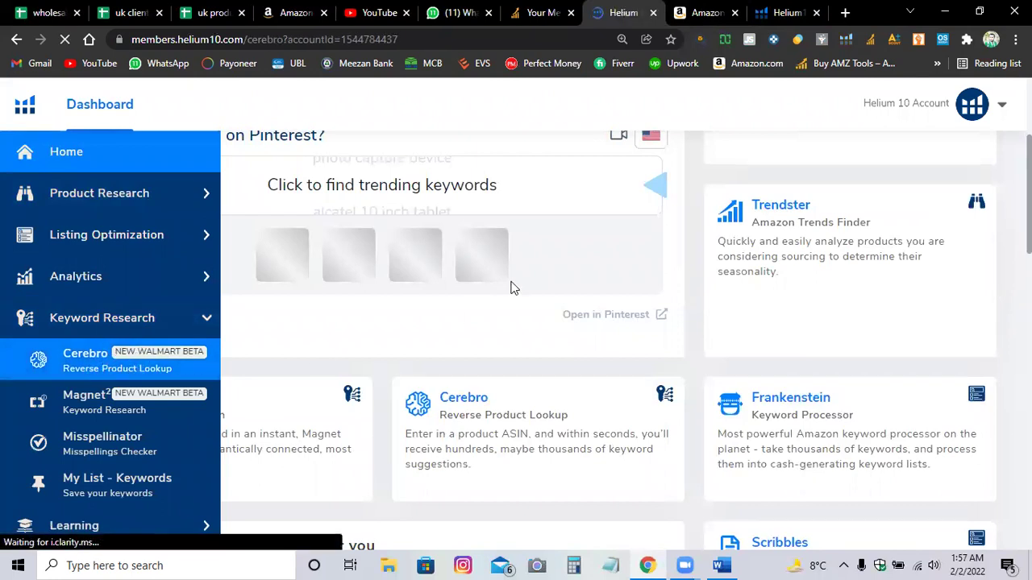
Look over the first products and the highly rated section in the "dog toy ribbon" Amazon results.
left_click(725, 8)
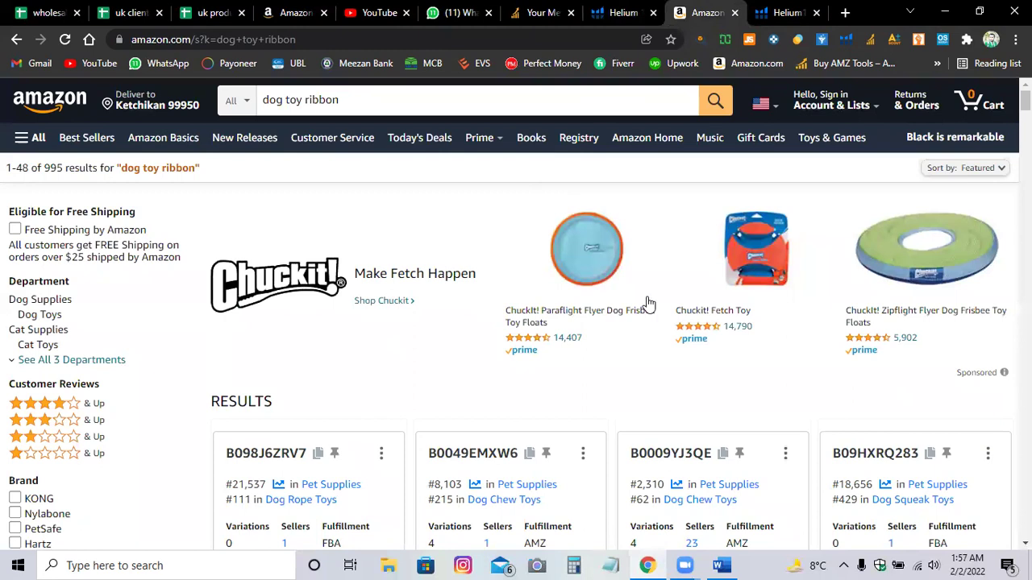
scroll(428, 341, "down", 4)
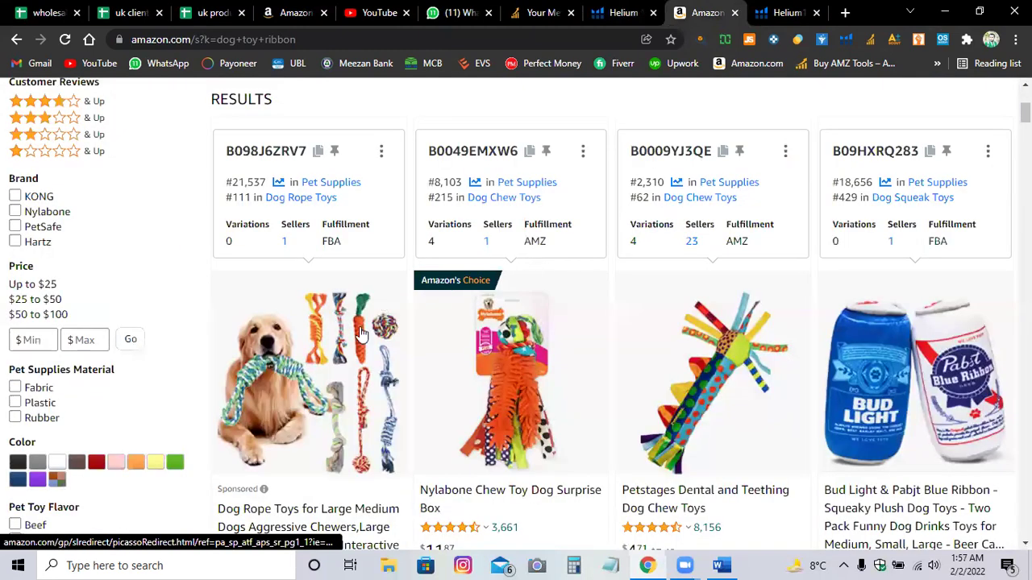
scroll(360, 333, "up", 2)
scroll(457, 321, "down", 3)
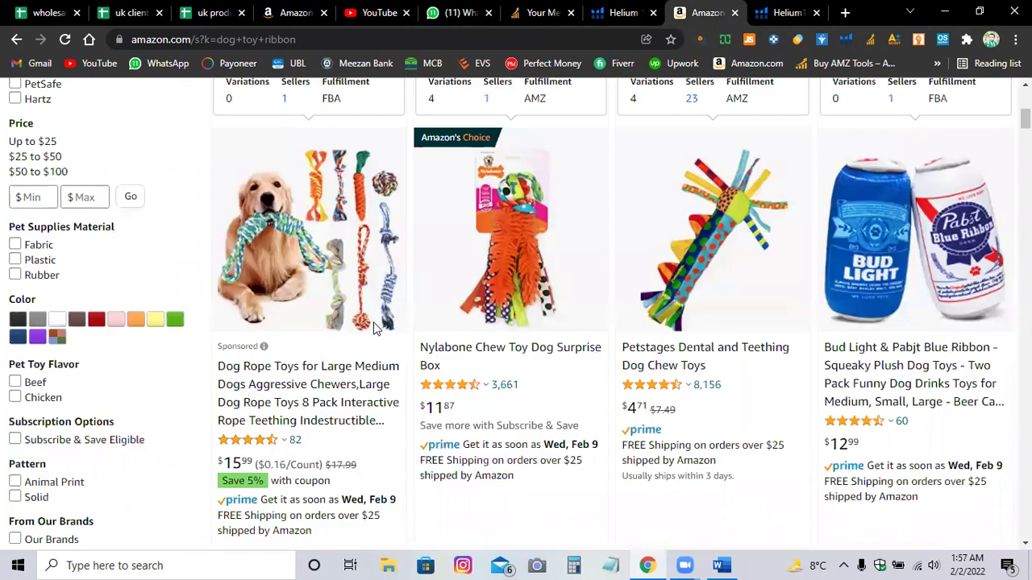
scroll(373, 328, "down", 2)
scroll(358, 306, "down", 3)
scroll(372, 279, "up", 2)
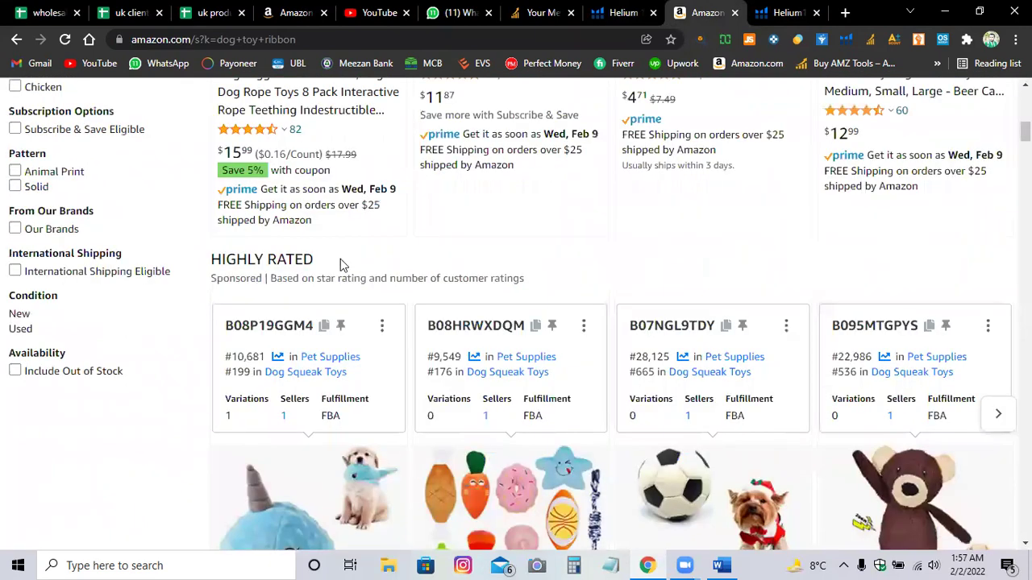
scroll(324, 242, "up", 3)
scroll(384, 316, "down", 2)
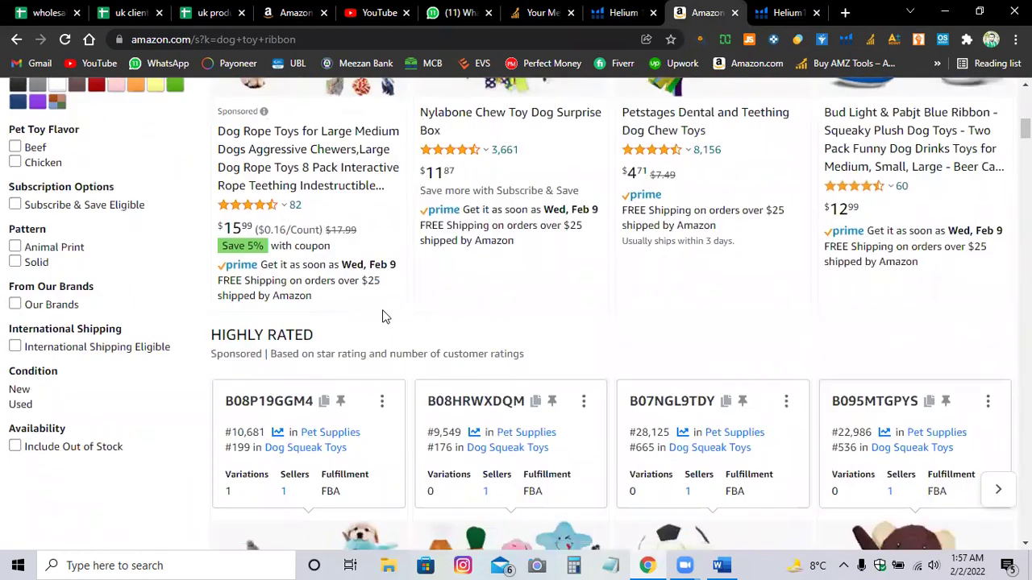
Open the first highly rated product, the squeaky puppy plush chew toy, in a new browser tab.
scroll(384, 317, "down", 3)
scroll(338, 327, "down", 3)
right_click(303, 218)
left_click(328, 226)
right_click(319, 213)
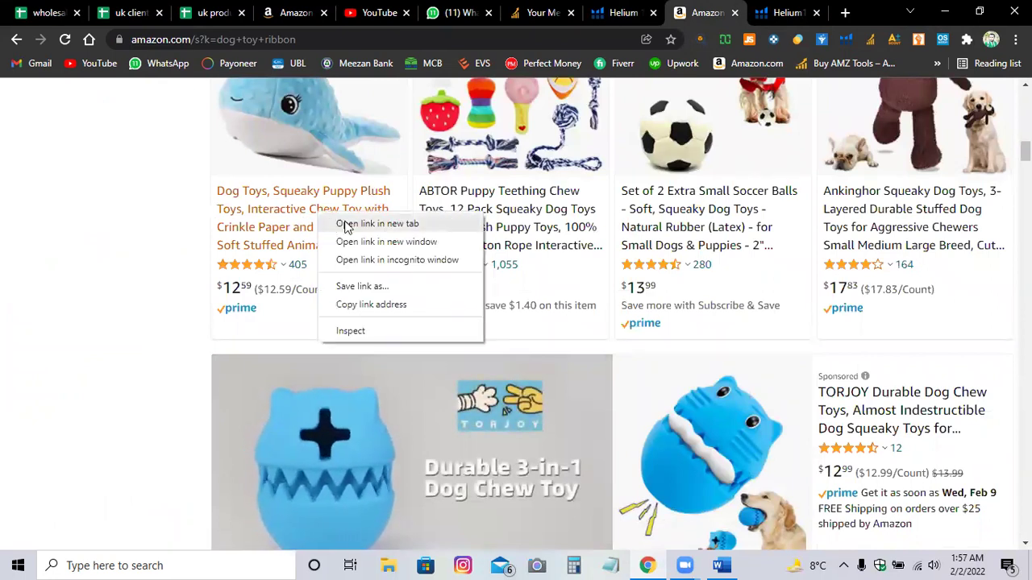
left_click(345, 226)
Open the "KONG - Ring and Goodie Ribbon" small dog toy in a new browser tab and switch to it.
scroll(457, 306, "down", 5)
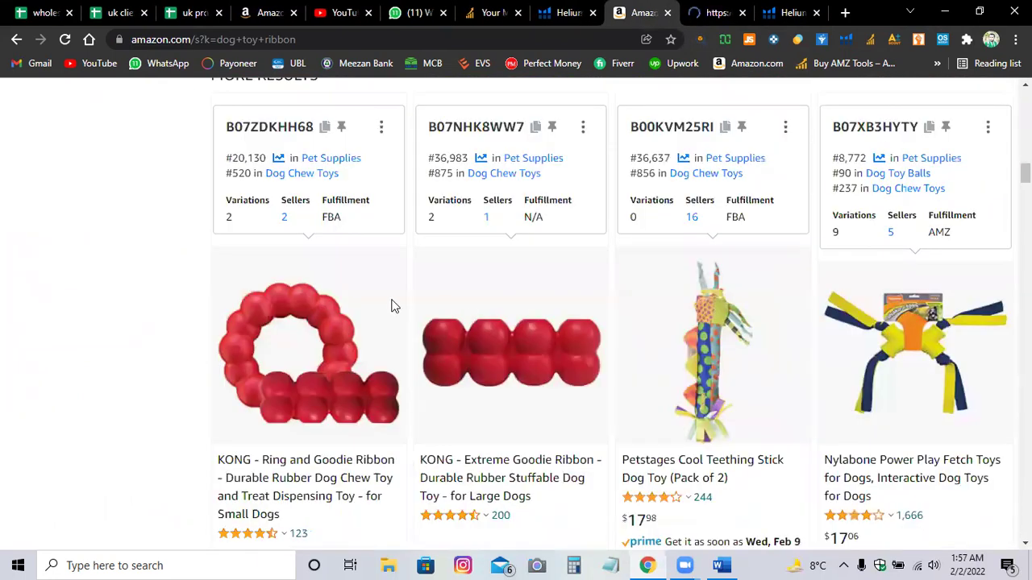
scroll(391, 306, "down", 2)
right_click(356, 260)
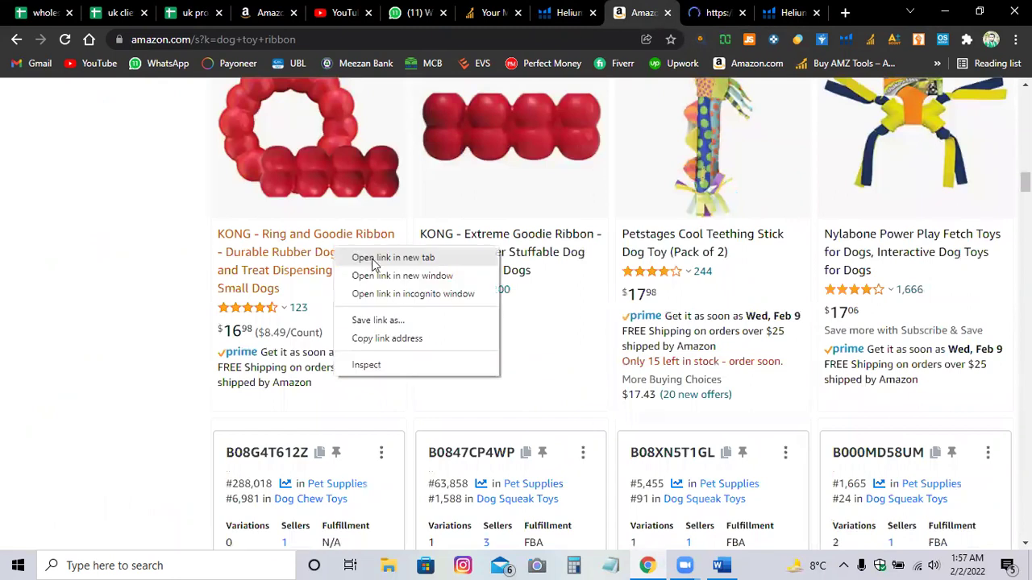
left_click(374, 258)
left_click(714, 9)
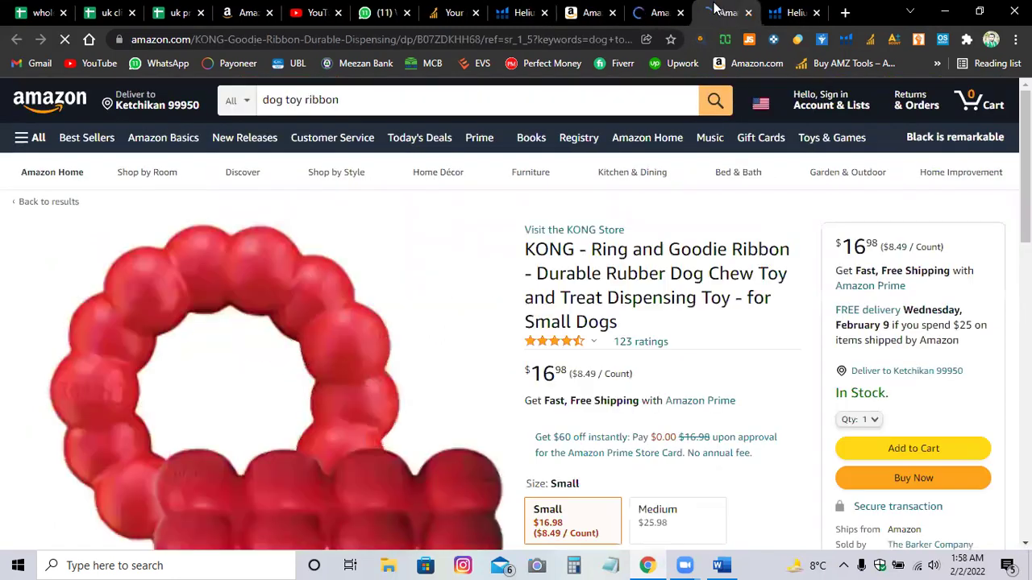
Copy the ASIN B07ZDKHH68 from the KONG toy's product information.
scroll(607, 289, "down", 15)
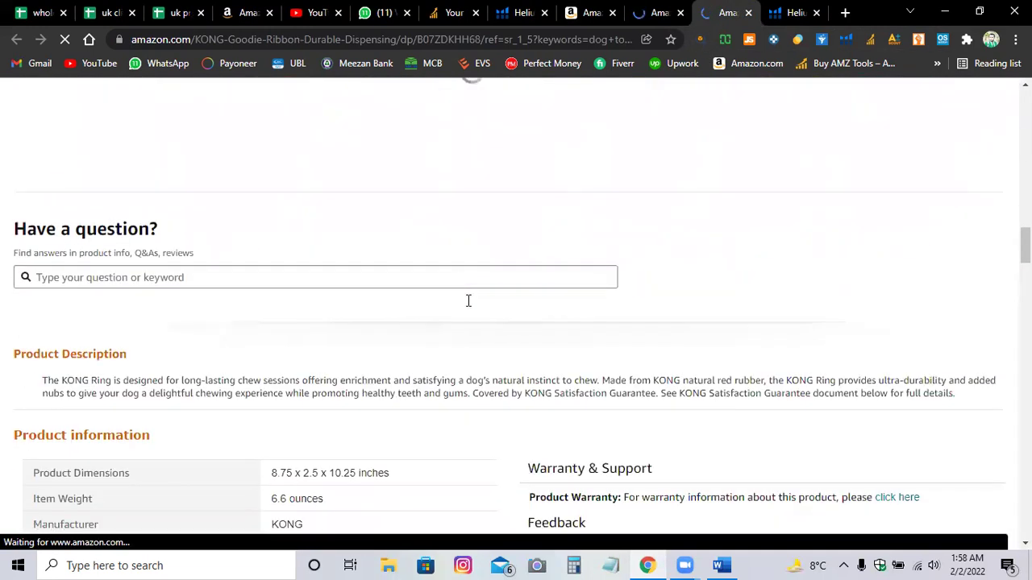
scroll(334, 283, "down", 4)
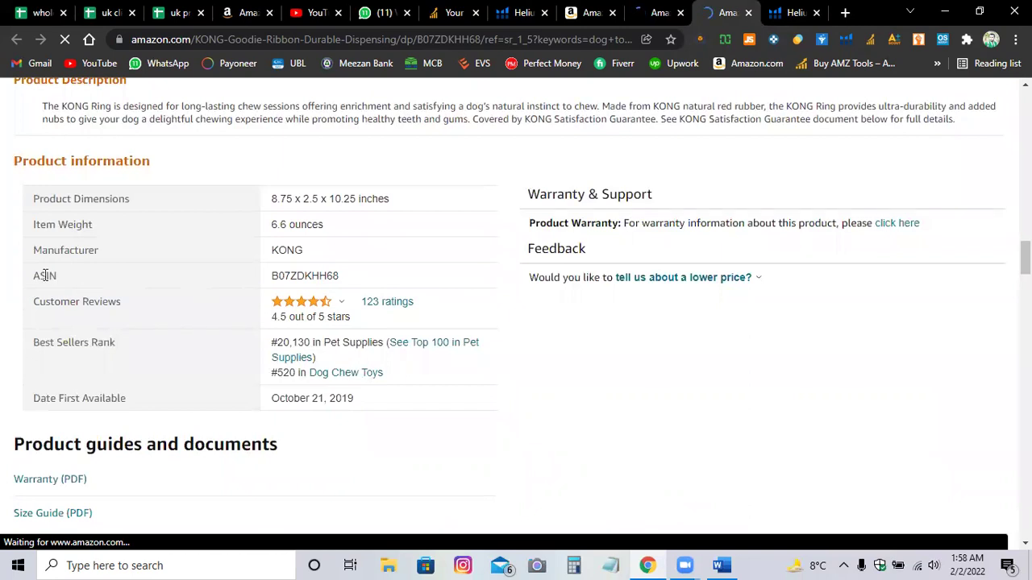
left_click_drag(39, 277, 50, 276)
left_click_drag(144, 280, 310, 272)
double_click(286, 276)
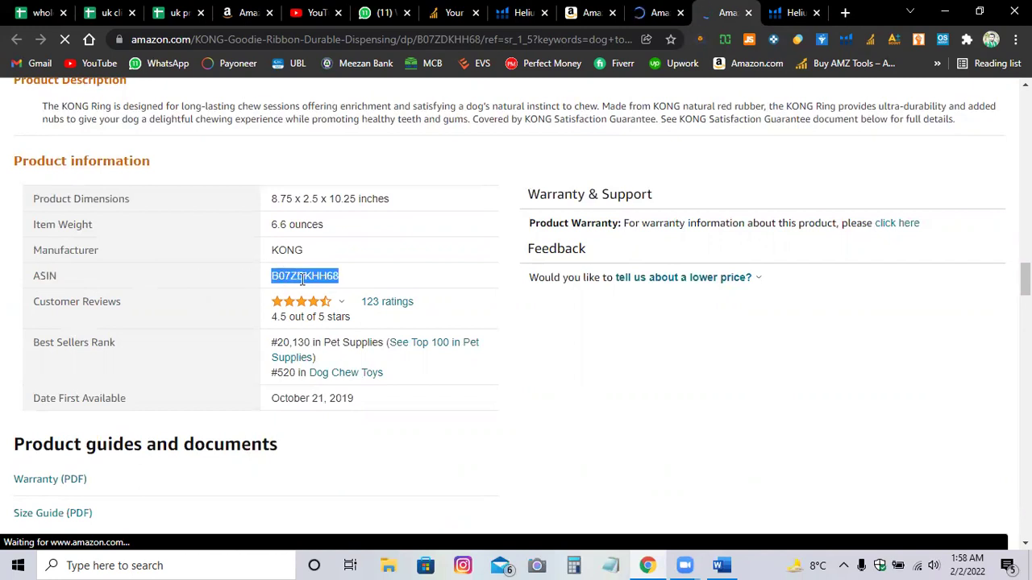
right_click(317, 276)
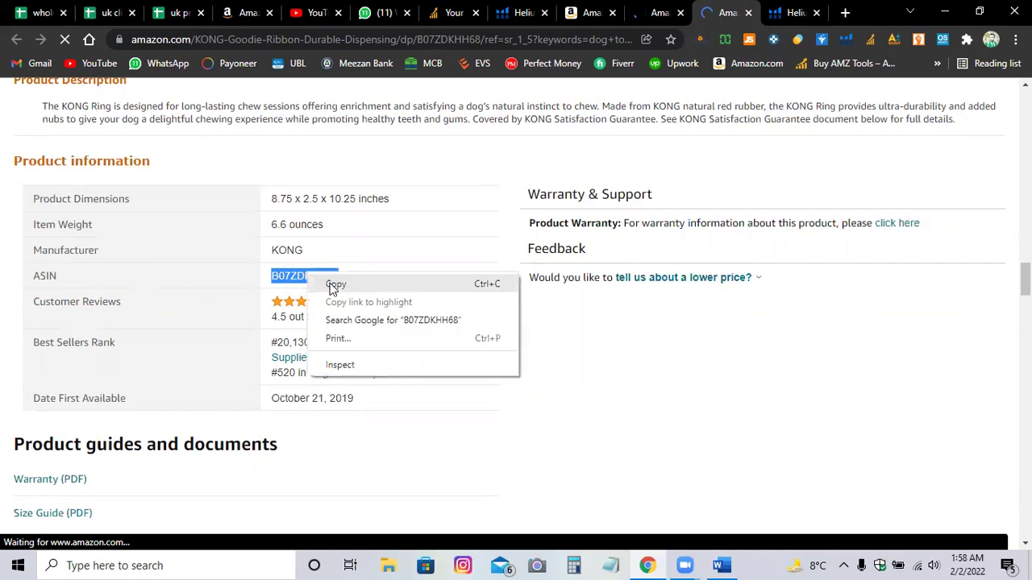
left_click(345, 284)
Try to get the Cerebro keywords for the copied ASIN B07ZDKHH68.
left_click(661, 7)
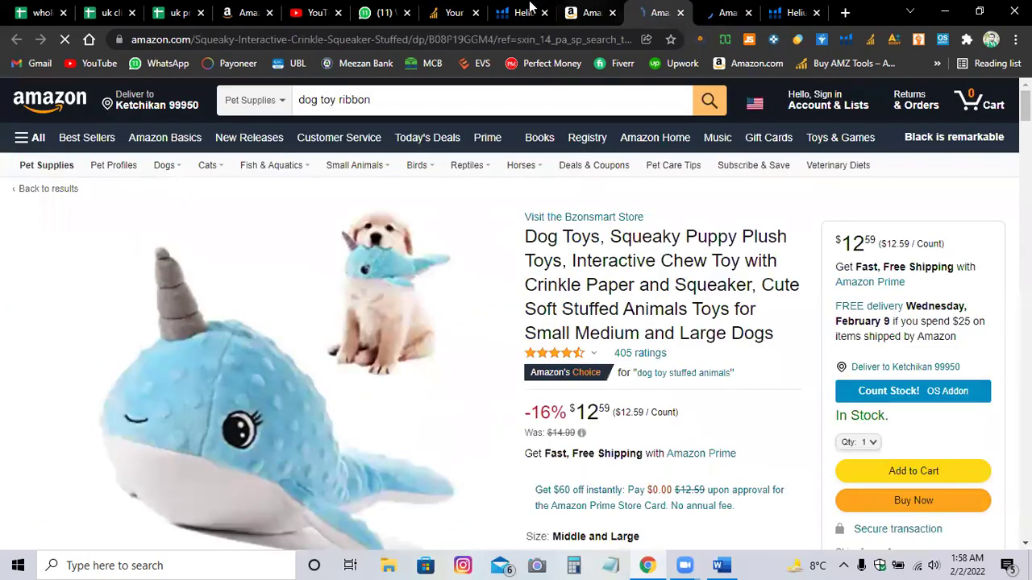
left_click(522, 12)
left_click(352, 259)
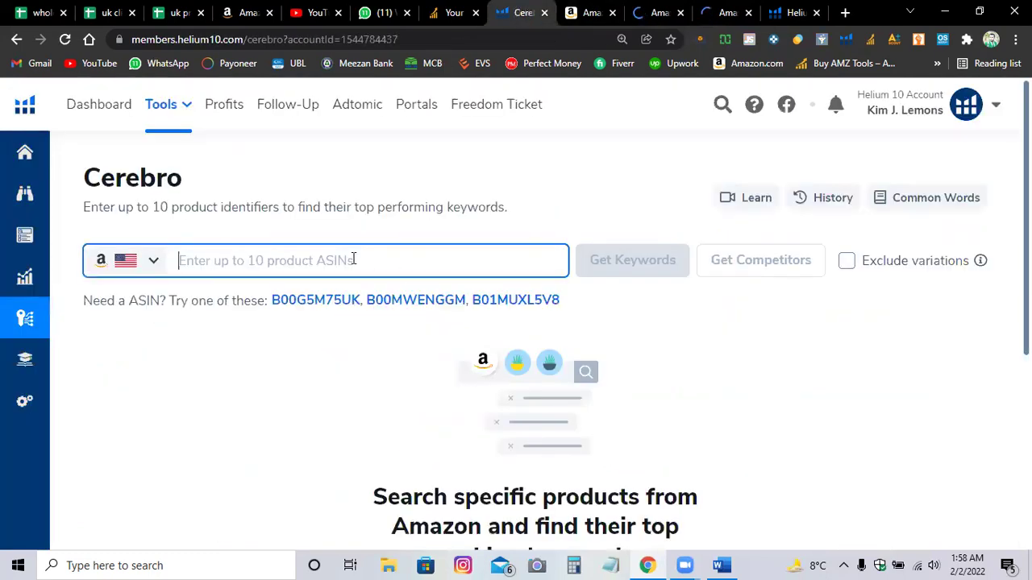
right_click(353, 261)
left_click(392, 375)
left_click(658, 271)
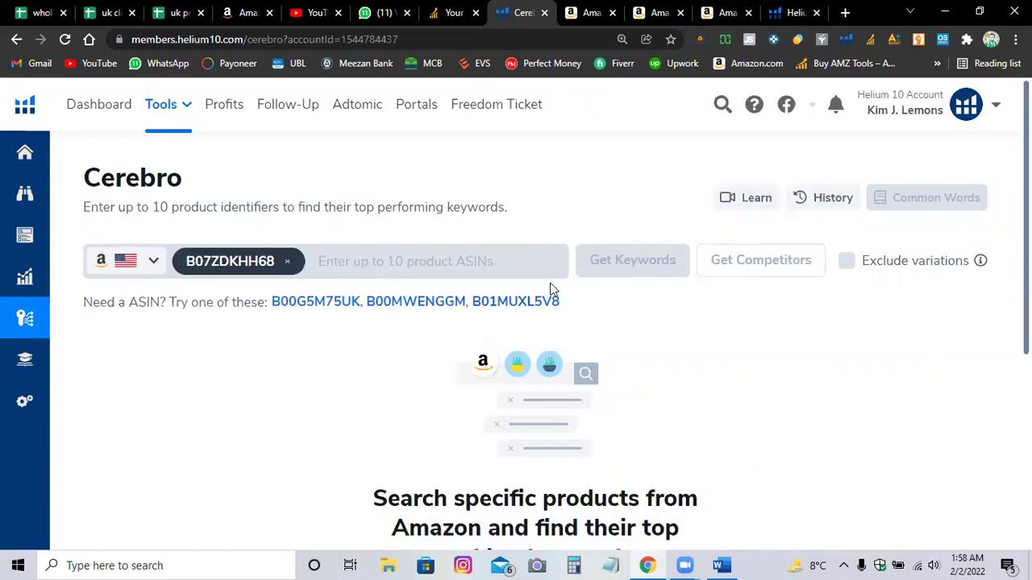
scroll(513, 339, "down", 3)
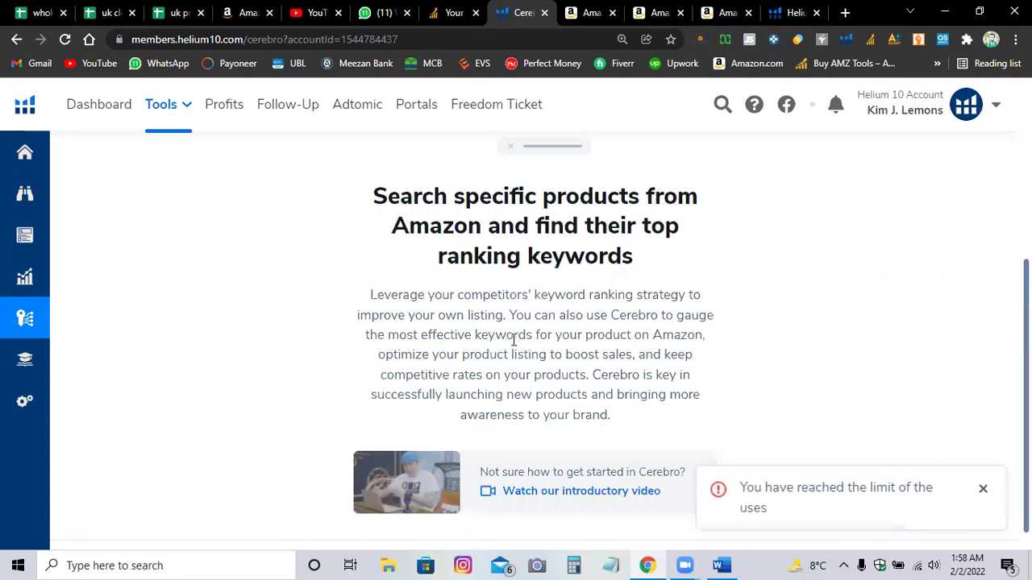
scroll(189, 277, "up", 3)
left_click(153, 263)
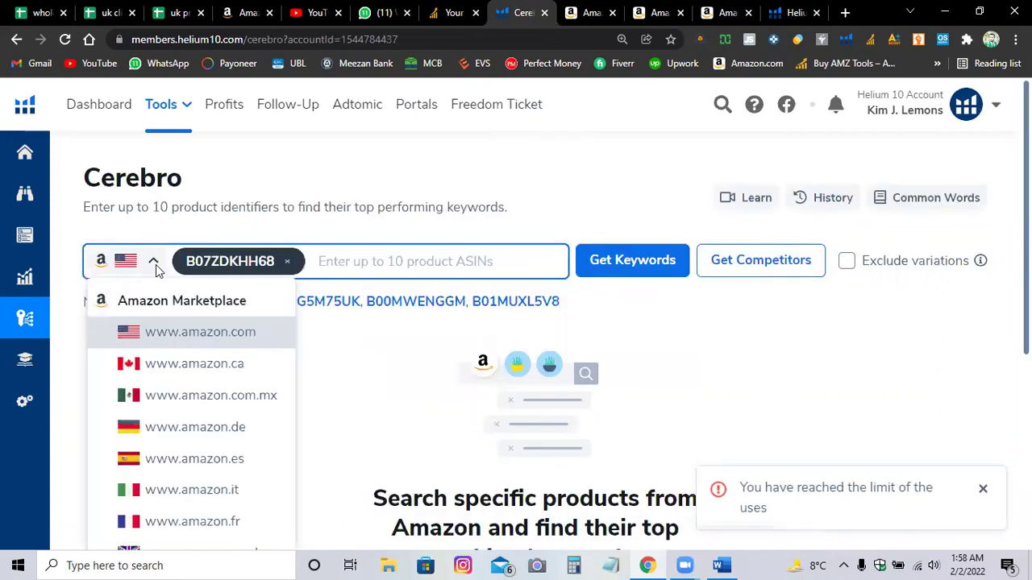
left_click(206, 333)
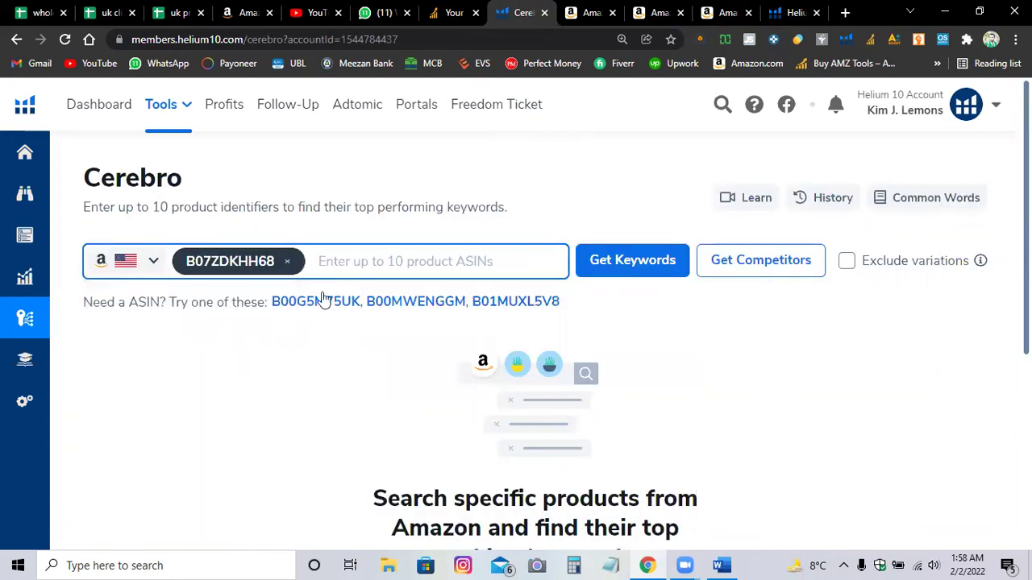
left_click(382, 307)
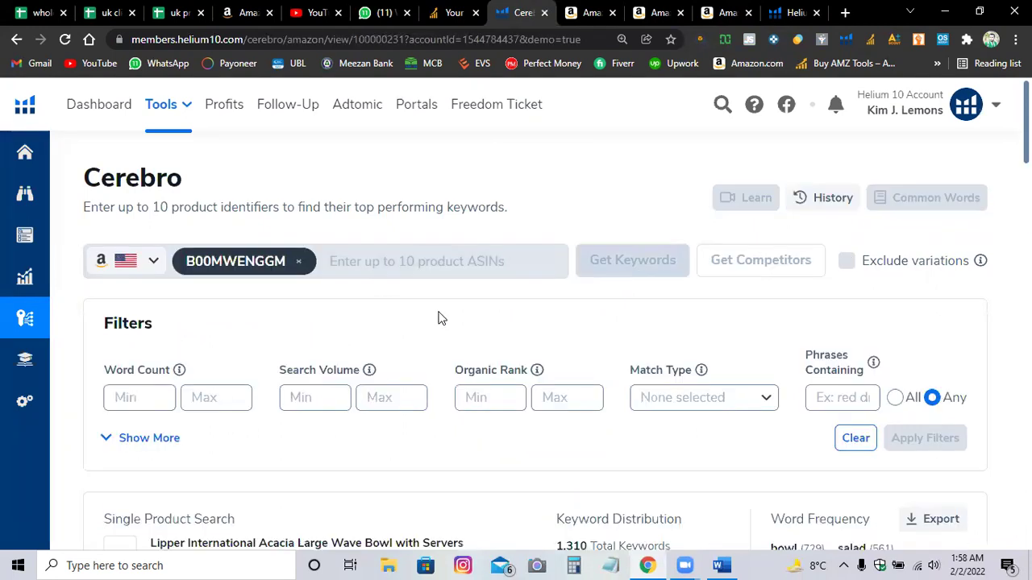
scroll(467, 341, "down", 3)
scroll(405, 359, "down", 3)
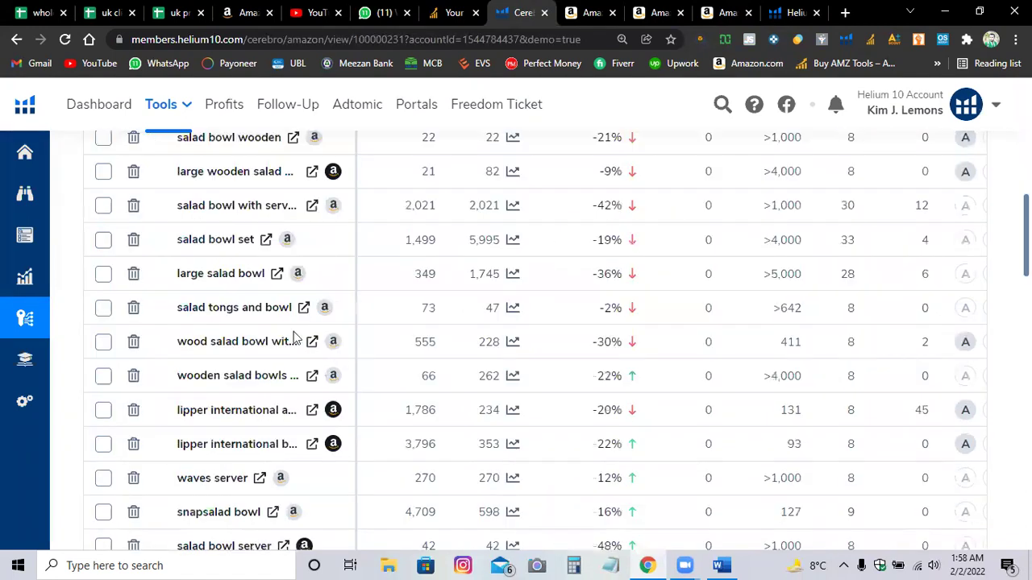
scroll(290, 329, "up", 3)
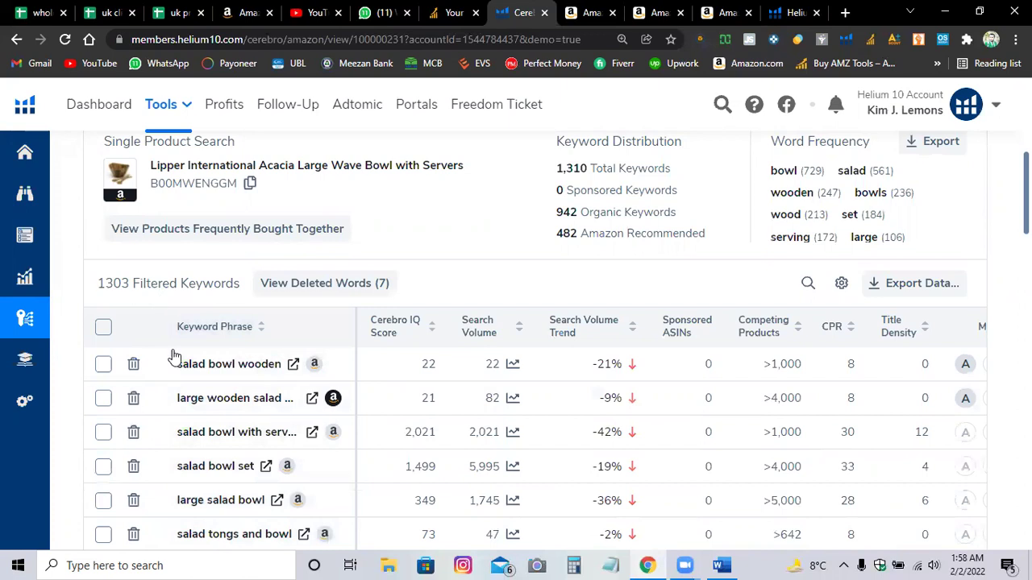
Open the Amazon search for the keyword "bowl server" from the Cerebro list in a new browser tab.
scroll(224, 379, "down", 1)
scroll(226, 379, "down", 4)
scroll(232, 383, "down", 3)
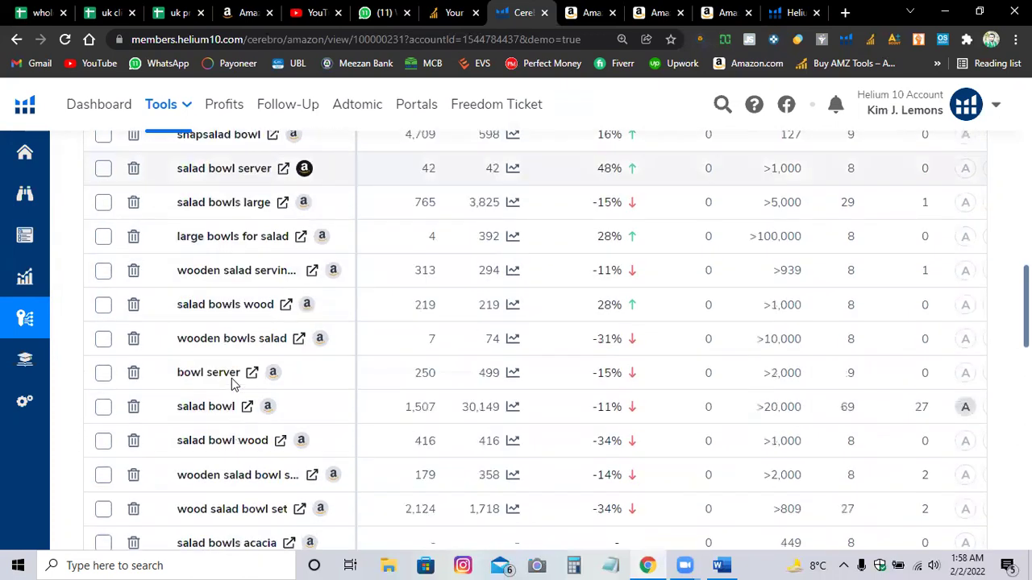
scroll(264, 334, "down", 1)
right_click(272, 297)
left_click(314, 307)
Open the Amazon search for the keyword "large wooden a" from the Cerebro list in a new browser tab.
scroll(259, 339, "down", 1)
scroll(260, 338, "down", 3)
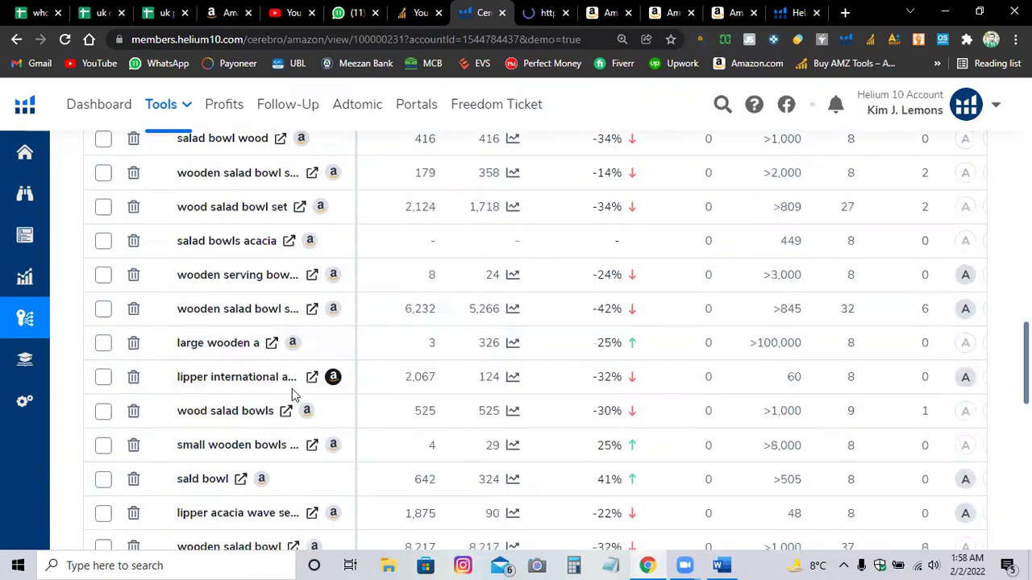
right_click(267, 334)
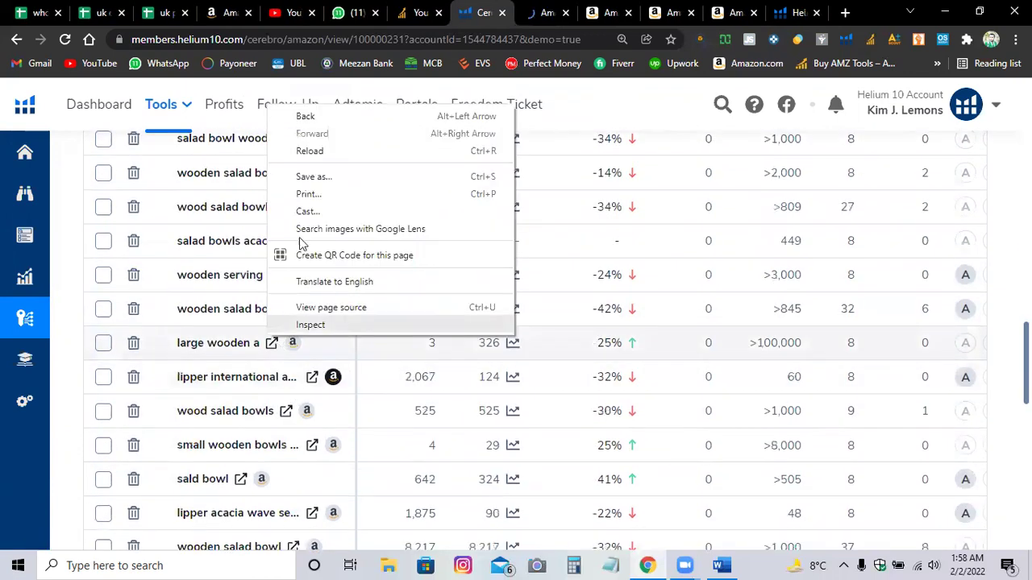
right_click(273, 344)
left_click(286, 356)
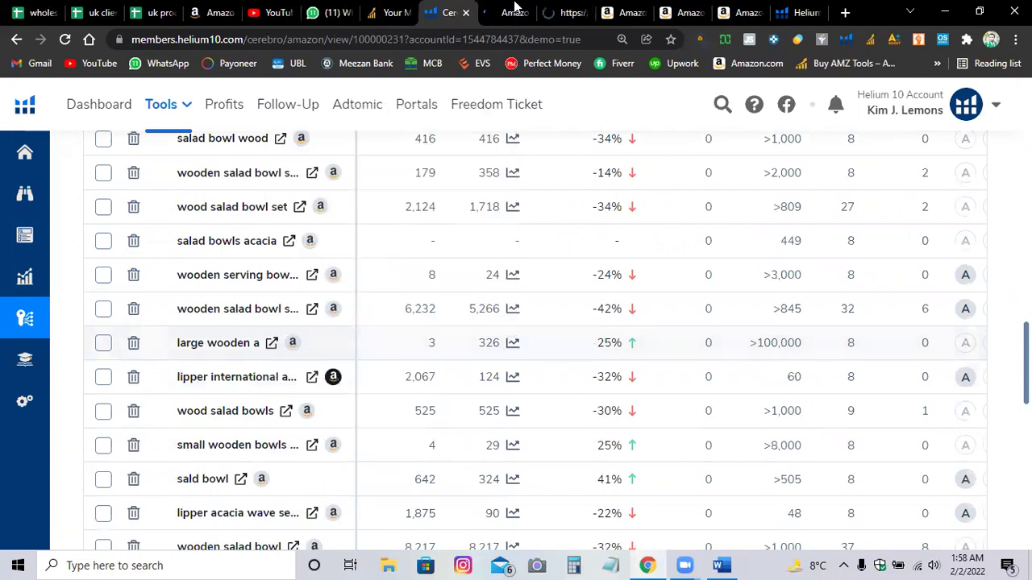
View the "bowl server" and "large wooden a" Amazon results, then return to the "dog toy ribbon" results.
left_click(516, 11)
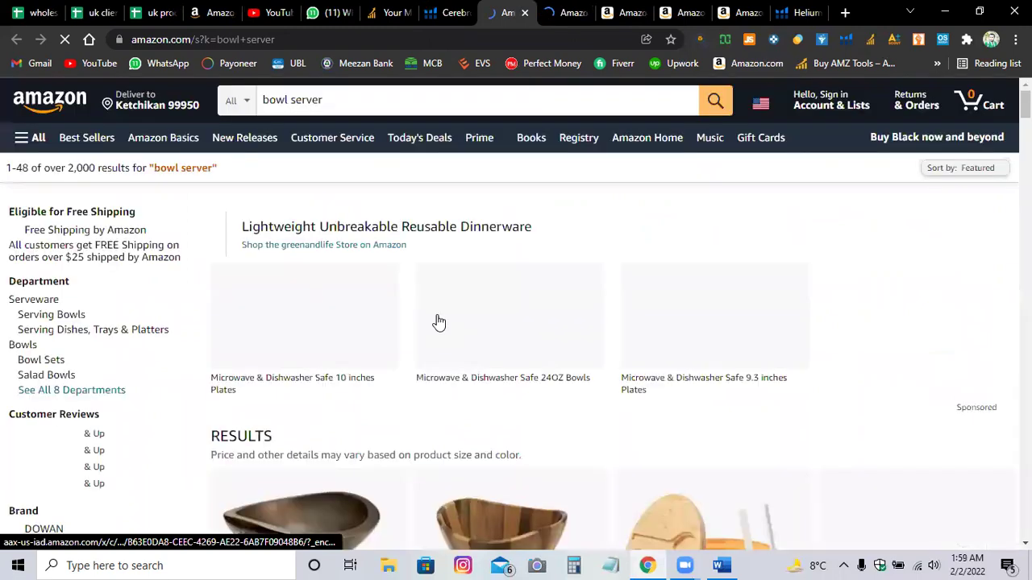
scroll(444, 323, "down", 1)
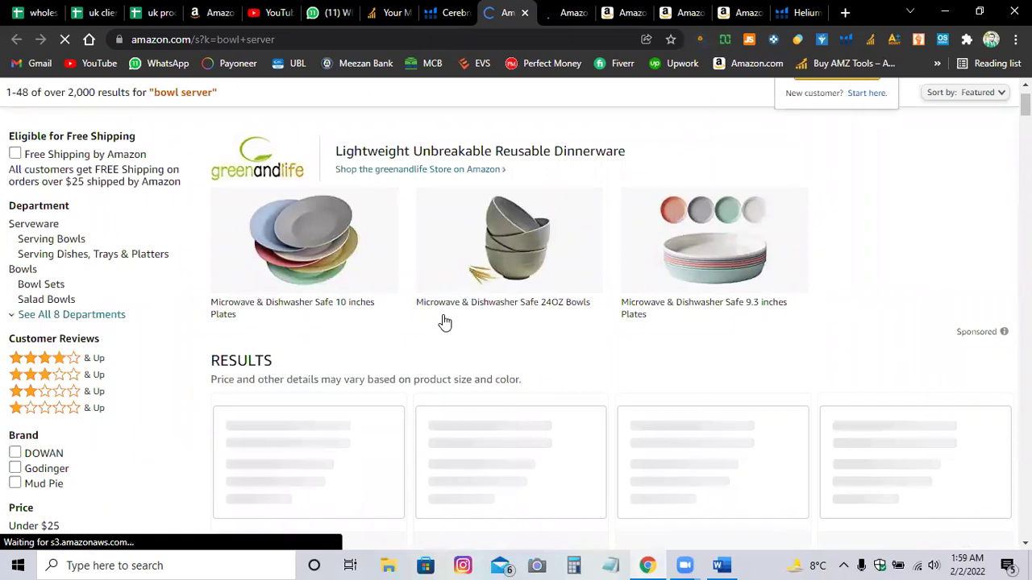
key("ctrl+Tab")
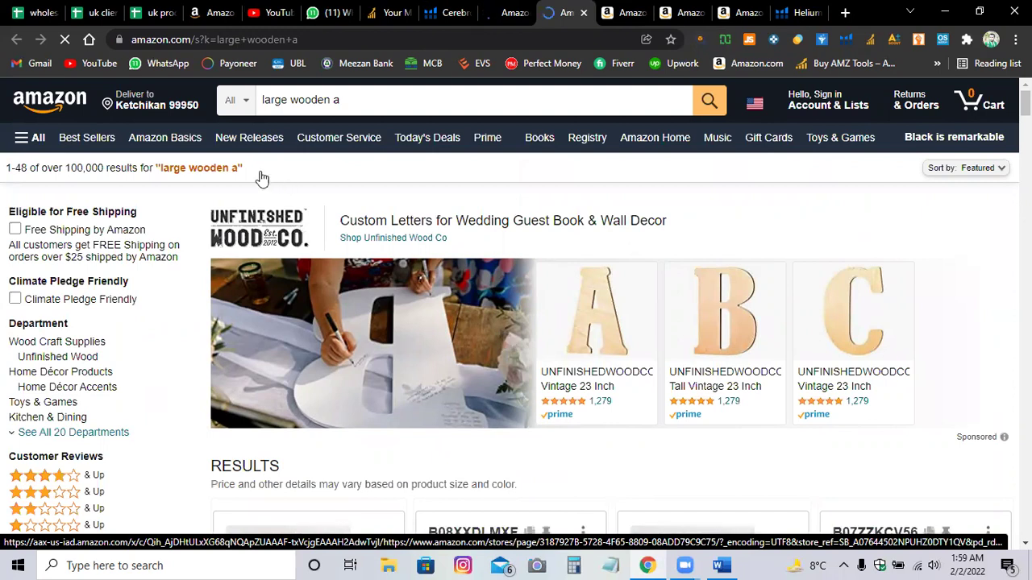
left_click(621, 13)
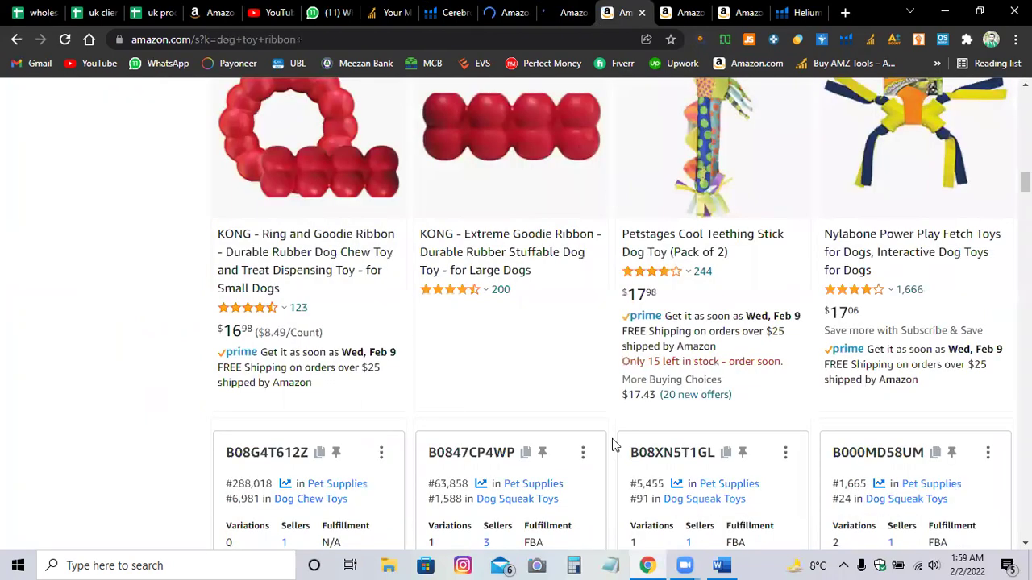